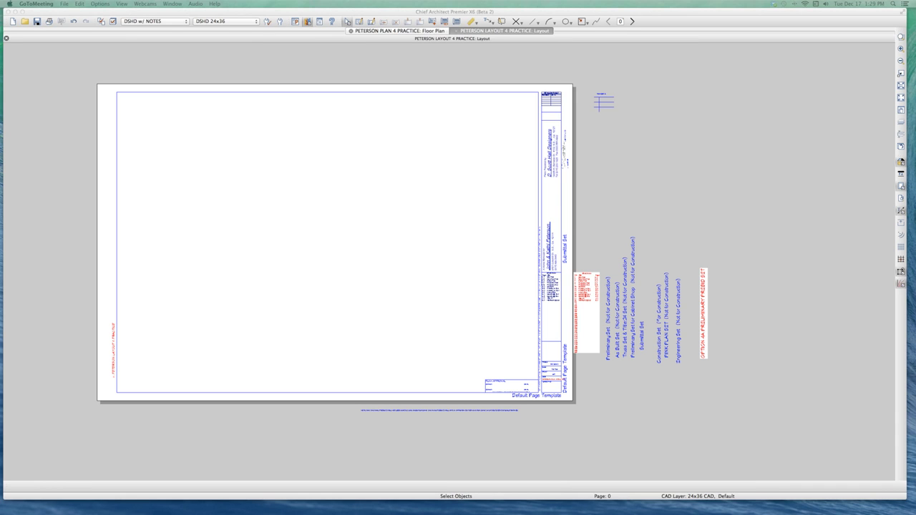
Step: Remove the "Submittal Set" label from the side margin of the default page template on layout page 0
{"action": "left_click", "coordinate": [495, 225]}
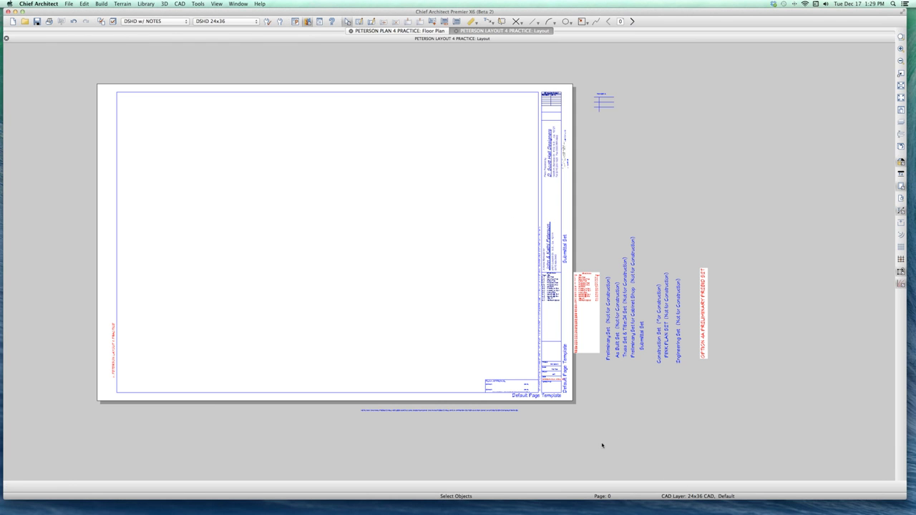
{"action": "scroll", "coordinate": [602, 446], "scroll_direction": "down", "scroll_amount": 2}
{"action": "scroll", "coordinate": [601, 438], "scroll_direction": "up", "scroll_amount": 5}
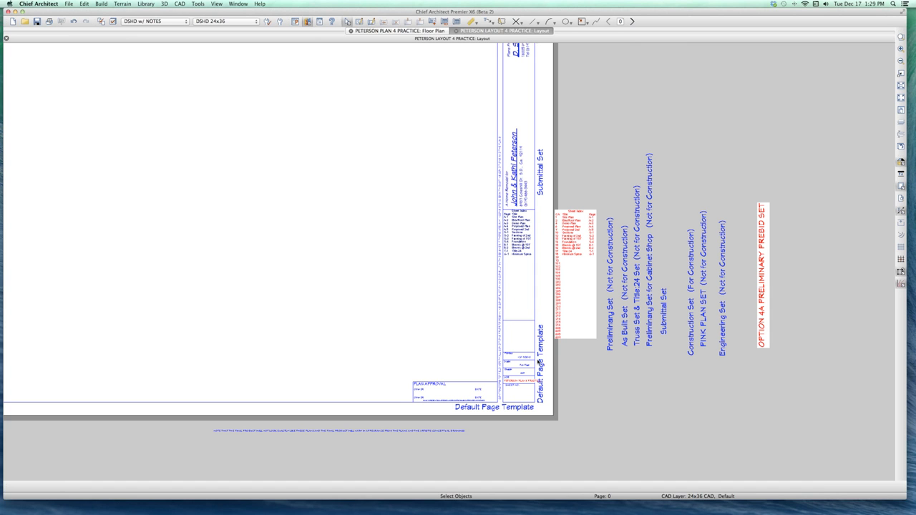
{"action": "scroll", "coordinate": [299, 306], "scroll_direction": "down", "scroll_amount": 1}
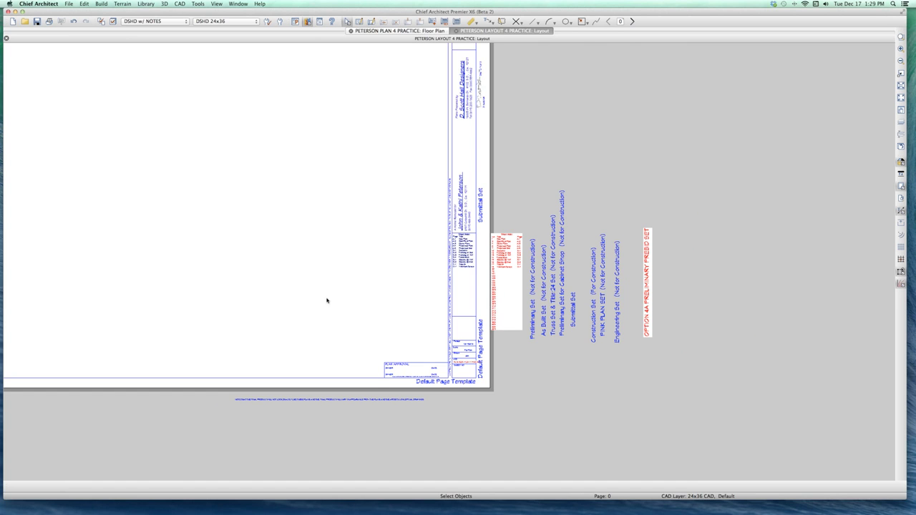
{"action": "left_click", "coordinate": [482, 204]}
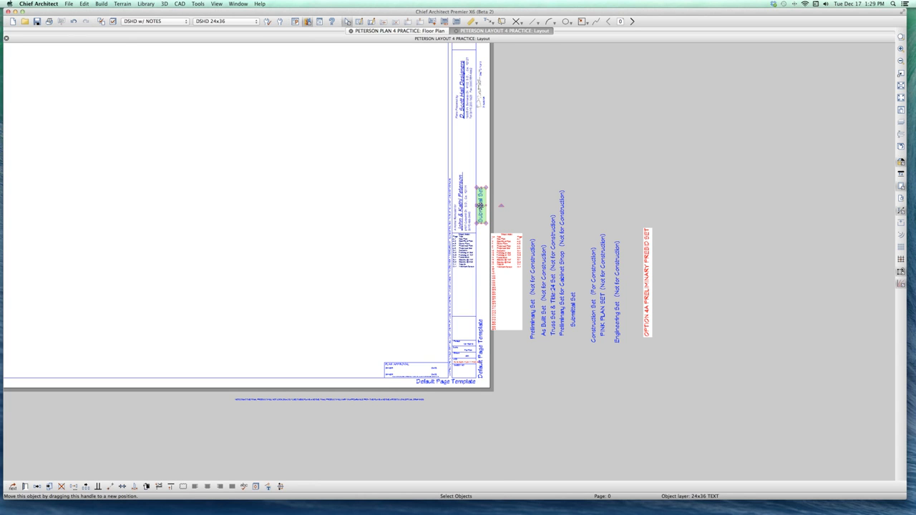
{"action": "left_click_drag", "start_coordinate": [480, 205], "coordinate": [567, 317]}
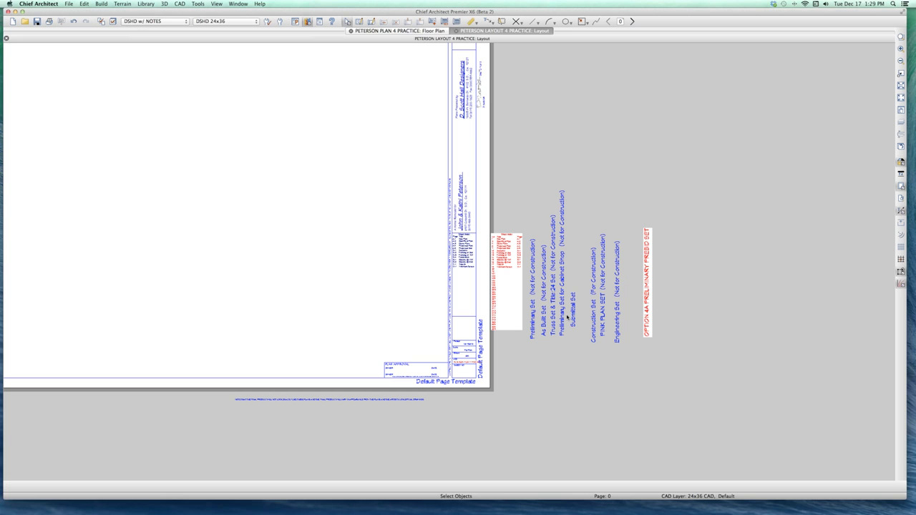
Step: Place a copy of the off-page "Preliminary Set (Not for Construction)" label in the side margin of the page template
{"action": "left_click", "coordinate": [533, 262]}
{"action": "key", "text": "super+c"}
{"action": "key", "text": "super+v"}
{"action": "left_click", "coordinate": [478, 220]}
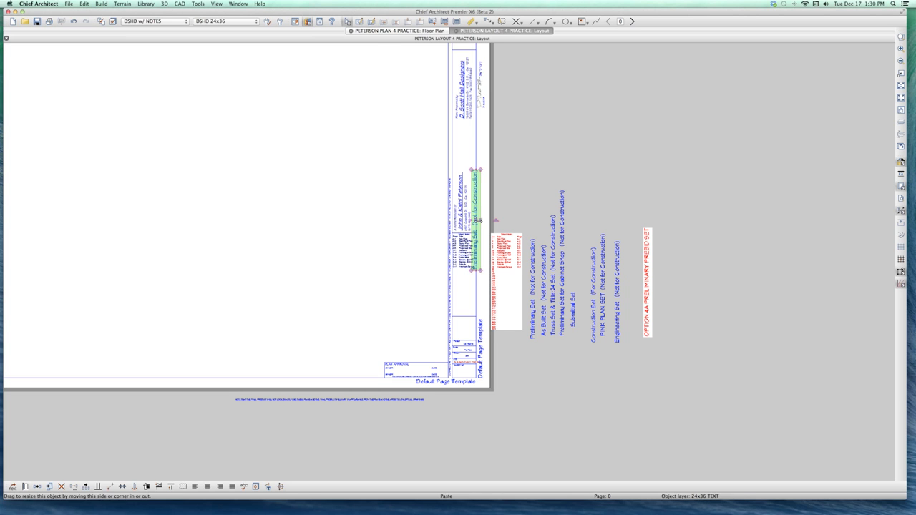
{"action": "left_click_drag", "start_coordinate": [478, 221], "coordinate": [480, 211]}
Step: Page through the layout sheets up to page 6 and examine the set label and title block on each
{"action": "key", "text": "Page_Down"}
{"action": "key", "text": "Page_Down"}
{"action": "key", "text": "Page_Down"}
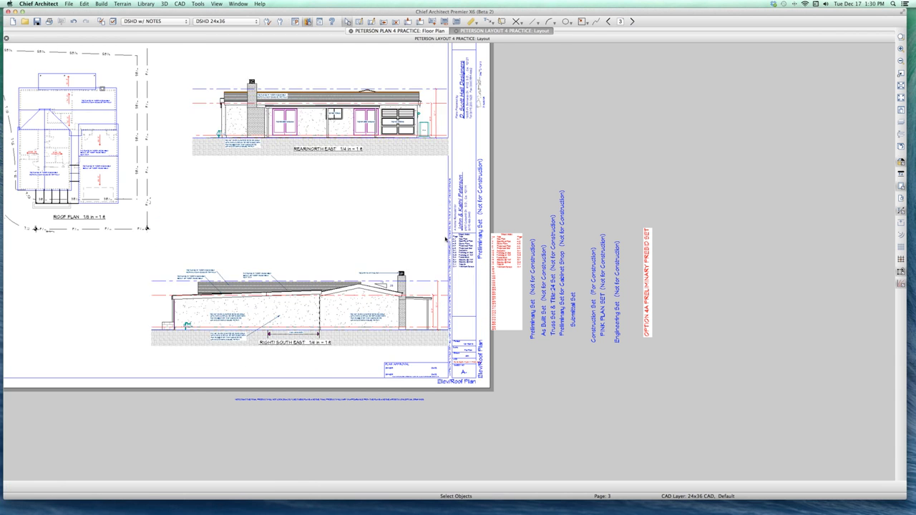
{"action": "key", "text": "Page_Down"}
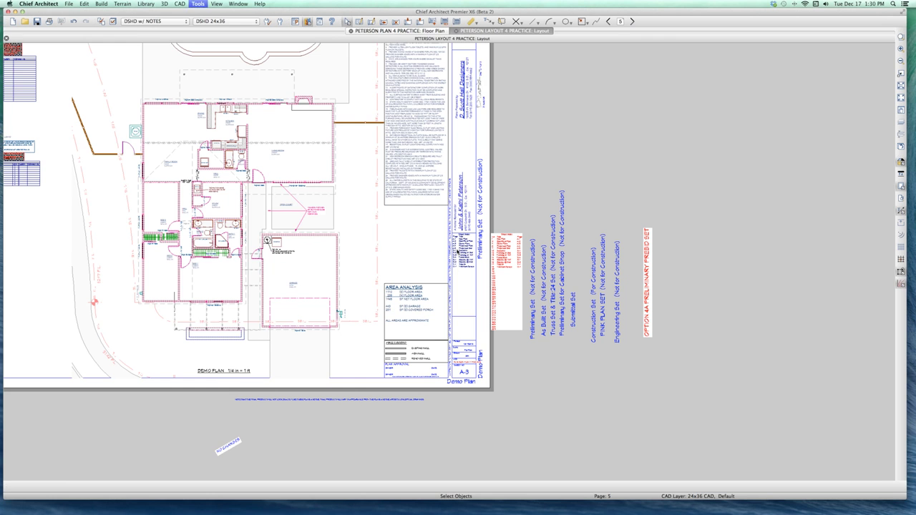
{"action": "key", "text": "Page_Down"}
{"action": "key", "text": "Page_Down"}
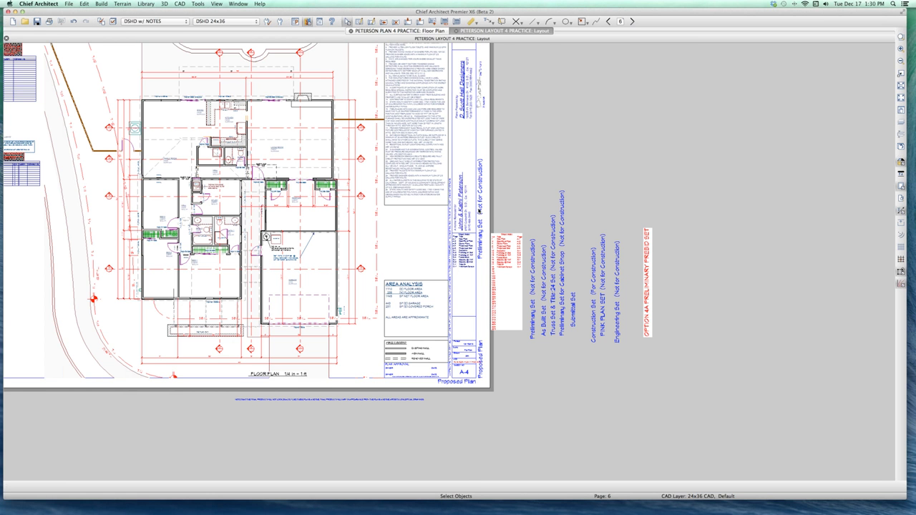
{"action": "scroll", "coordinate": [480, 212], "scroll_direction": "up", "scroll_amount": 3}
{"action": "scroll", "coordinate": [483, 217], "scroll_direction": "up", "scroll_amount": 1}
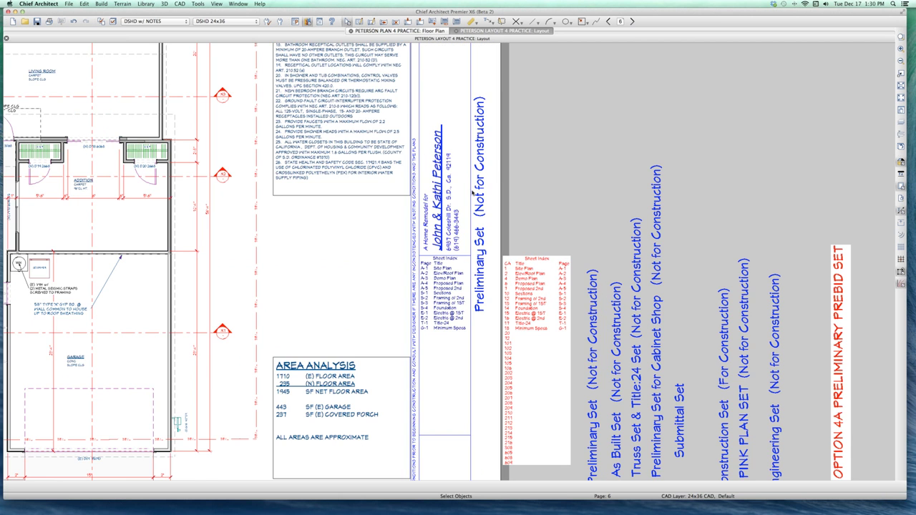
{"action": "scroll", "coordinate": [472, 295], "scroll_direction": "down", "scroll_amount": 4}
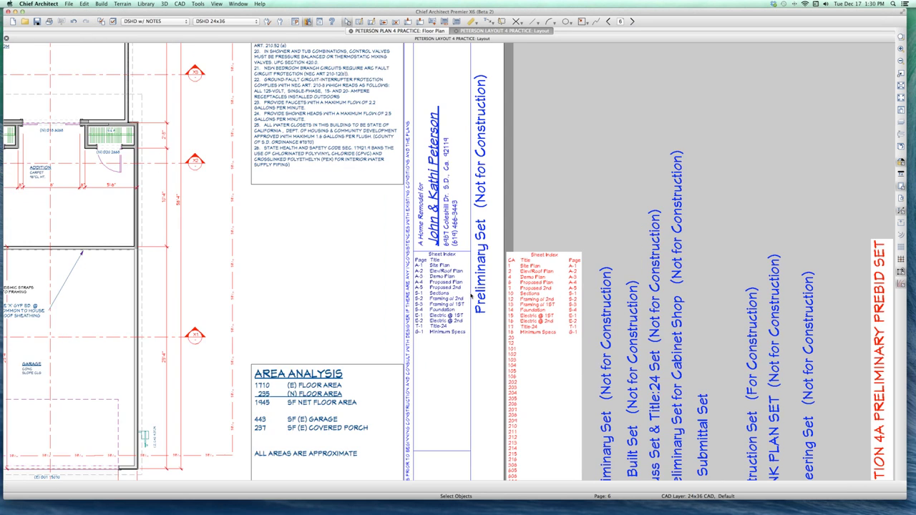
{"action": "scroll", "coordinate": [476, 296], "scroll_direction": "down", "scroll_amount": 1}
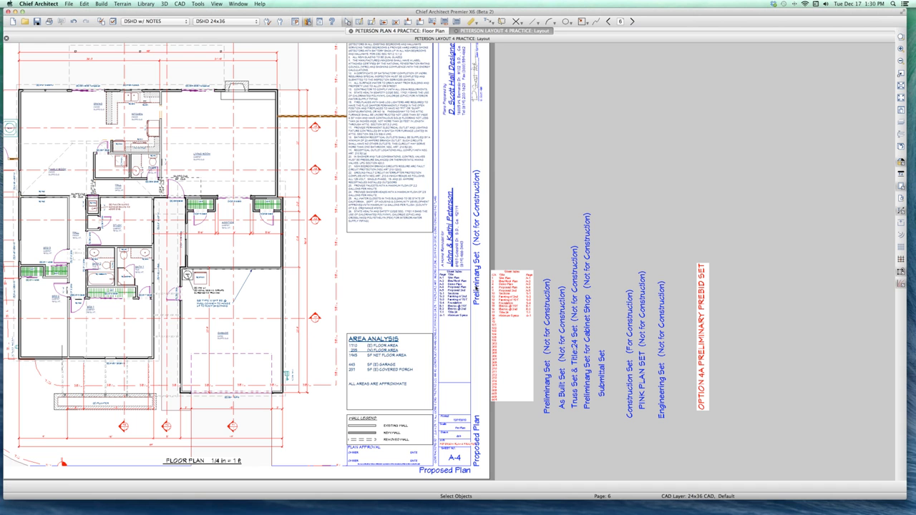
Step: Return to layout page 0 and bring its title block into view
{"action": "key", "text": "0"}
{"action": "key", "text": "Return"}
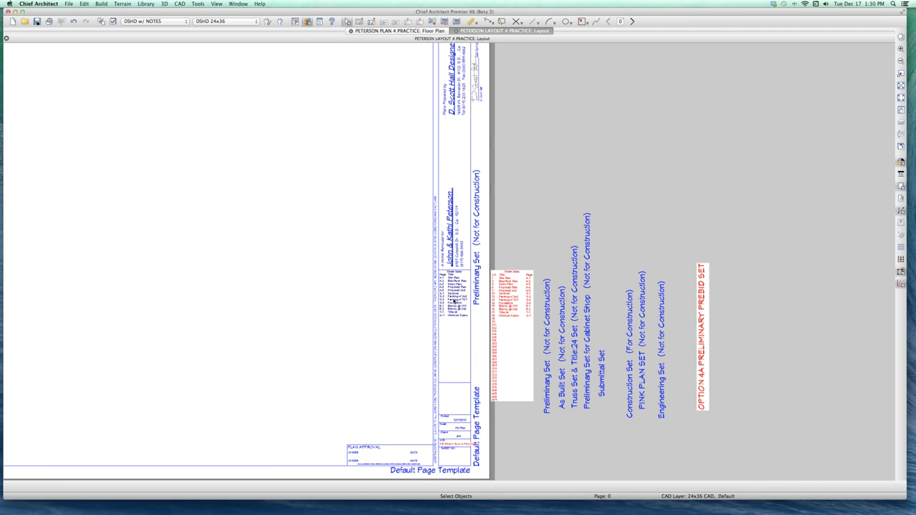
{"action": "scroll", "coordinate": [453, 302], "scroll_direction": "down", "scroll_amount": 1}
{"action": "scroll", "coordinate": [435, 457], "scroll_direction": "up", "scroll_amount": 1}
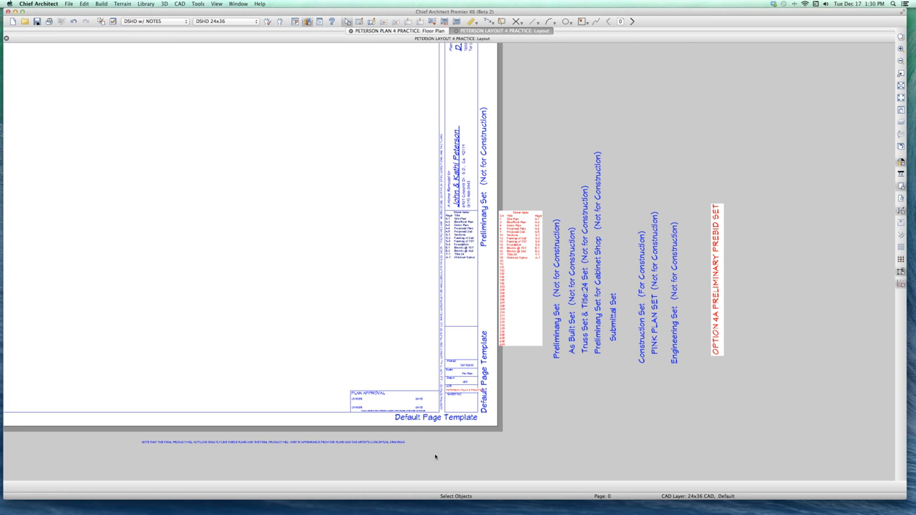
{"action": "scroll", "coordinate": [435, 457], "scroll_direction": "up", "scroll_amount": 1}
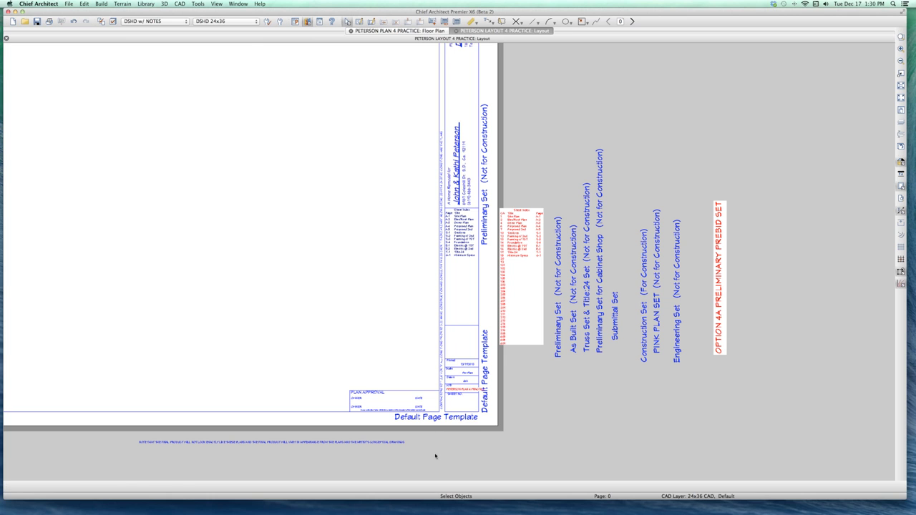
Step: Try the Layout Page Title macro (%layout.title%) in the "Default Page Template" text below the title block, then discard the edit
{"action": "left_click", "coordinate": [438, 420]}
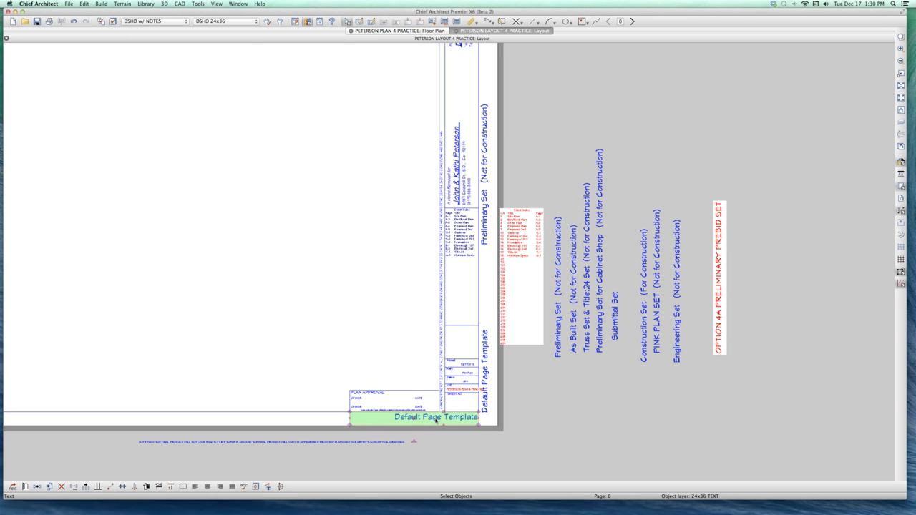
{"action": "double_click", "coordinate": [443, 426]}
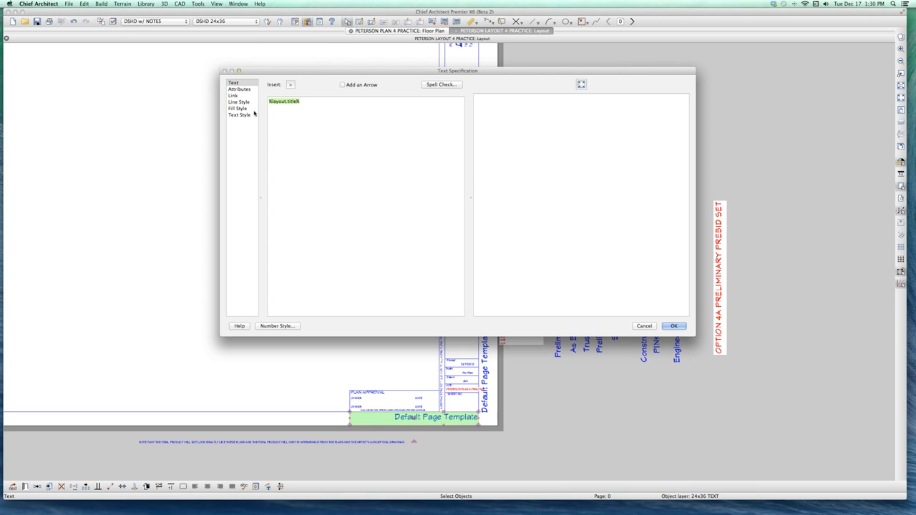
{"action": "left_click", "coordinate": [290, 84]}
{"action": "mouse_move", "coordinate": [304, 89]}
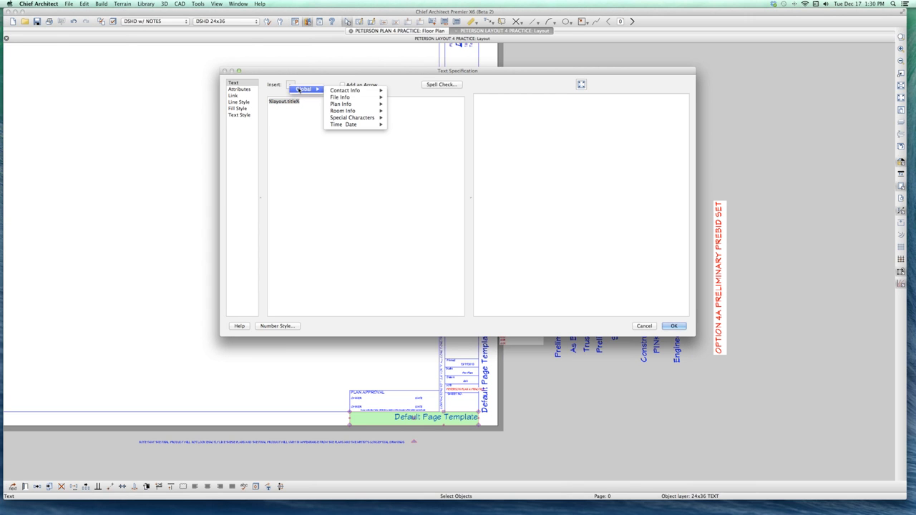
{"action": "mouse_move", "coordinate": [353, 98]}
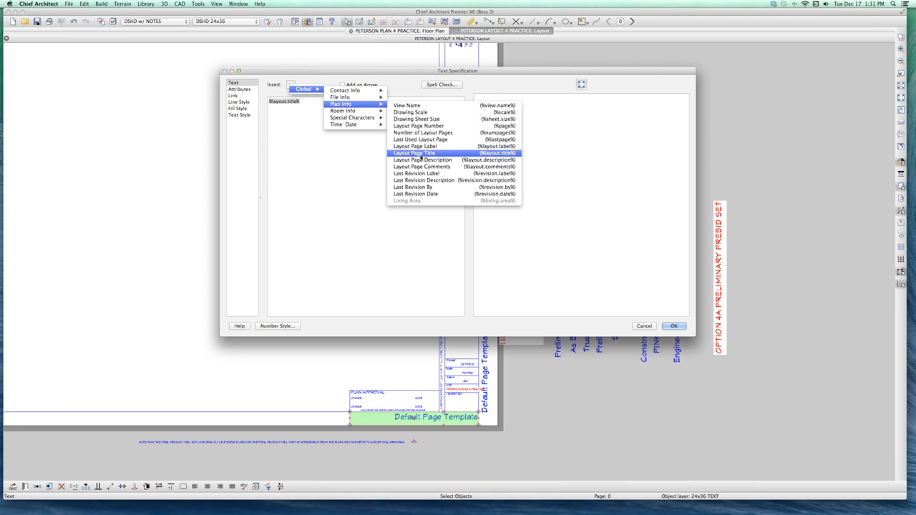
{"action": "left_click", "coordinate": [421, 153]}
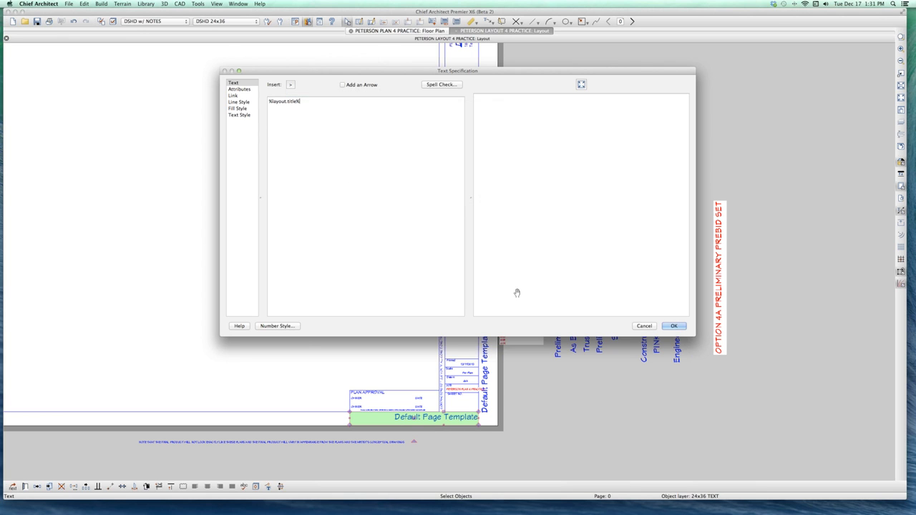
{"action": "left_click", "coordinate": [643, 326]}
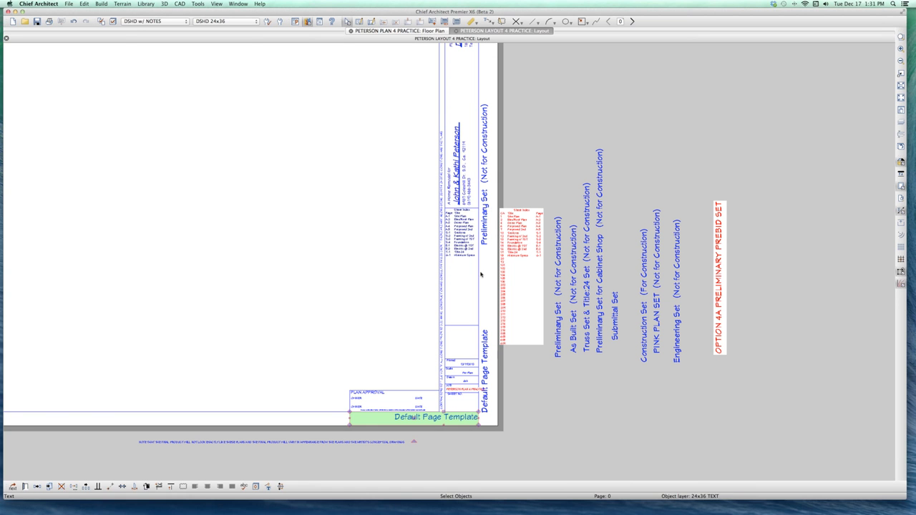
Step: Review the general settings and included columns of the title block's Sheet Index table without changing them
{"action": "left_click", "coordinate": [465, 248]}
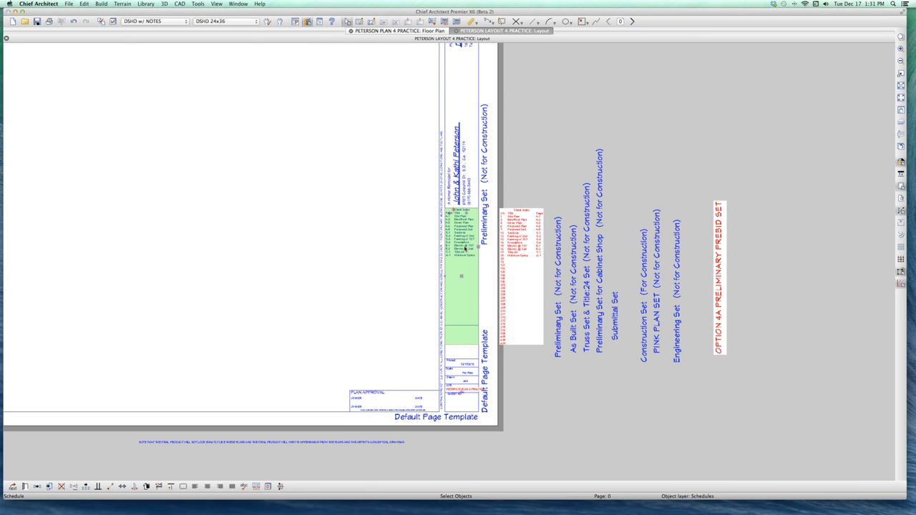
{"action": "double_click", "coordinate": [465, 248]}
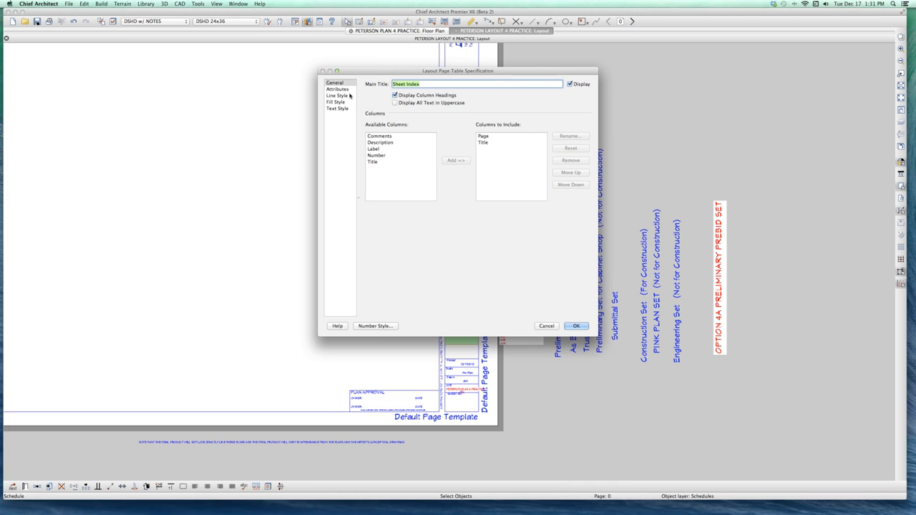
{"action": "left_click", "coordinate": [552, 326]}
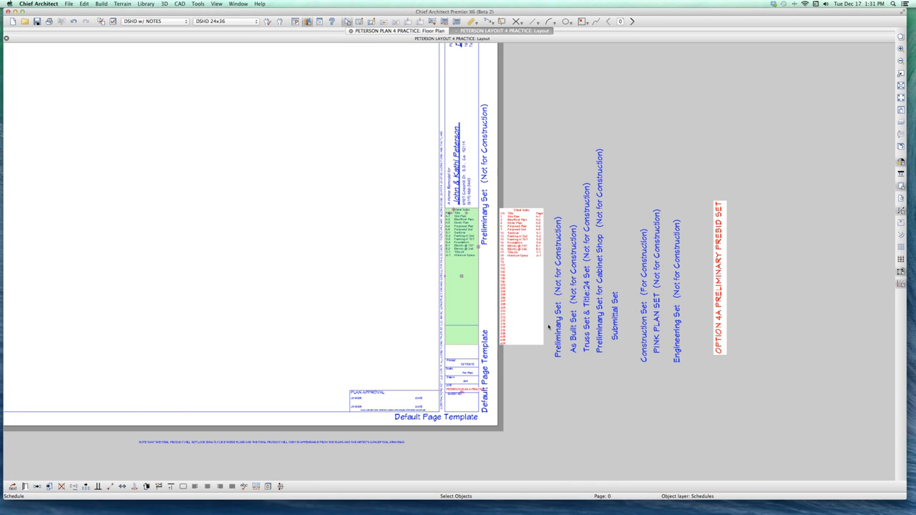
{"action": "left_click", "coordinate": [587, 155]}
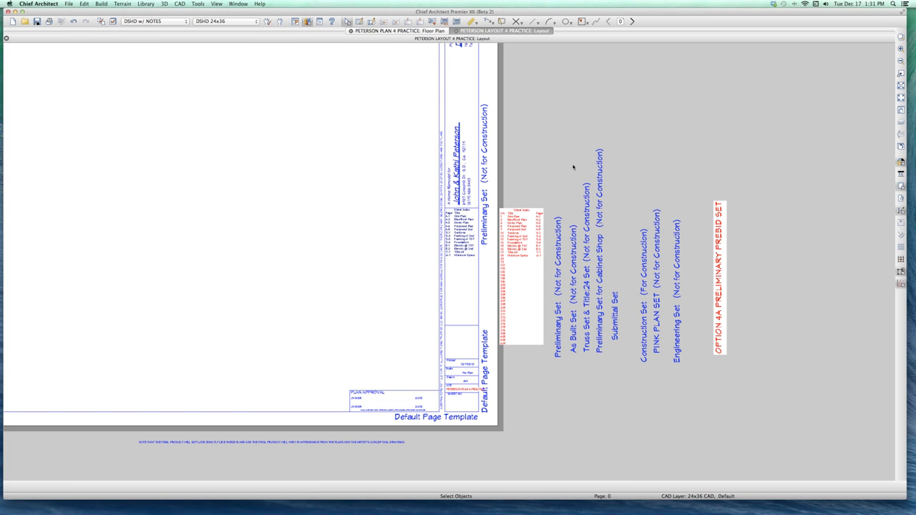
Step: Insert an automatic layout page table in the blank drawing area of page 0, beside the title block
{"action": "scroll", "coordinate": [320, 260], "scroll_direction": "down", "scroll_amount": 3}
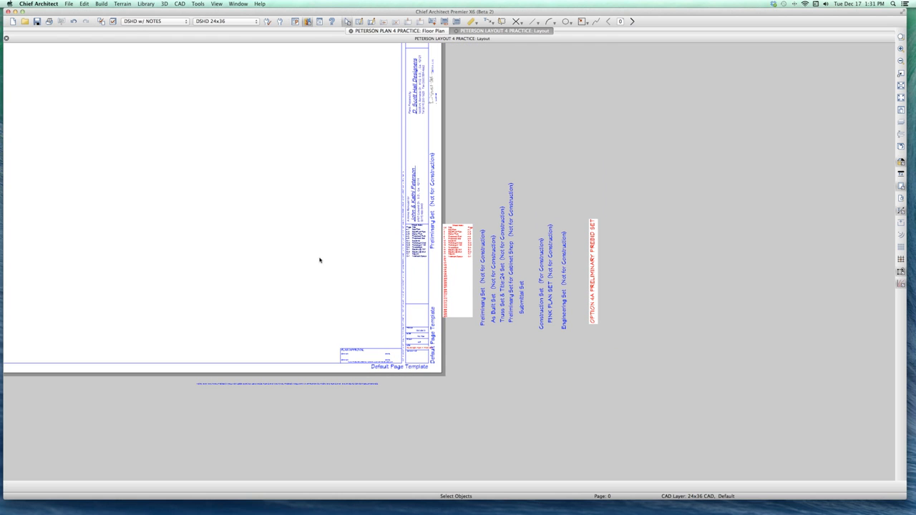
{"action": "scroll", "coordinate": [283, 324], "scroll_direction": "down", "scroll_amount": 1}
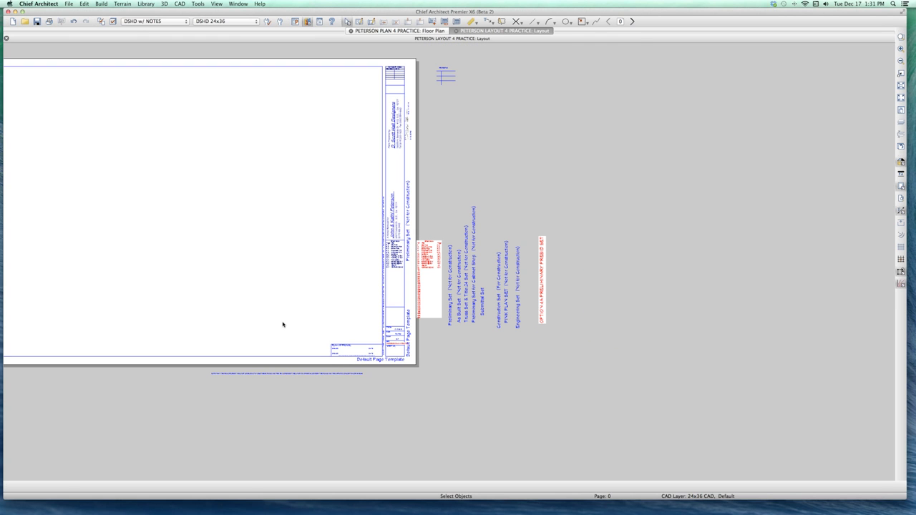
{"action": "scroll", "coordinate": [334, 202], "scroll_direction": "up", "scroll_amount": 1}
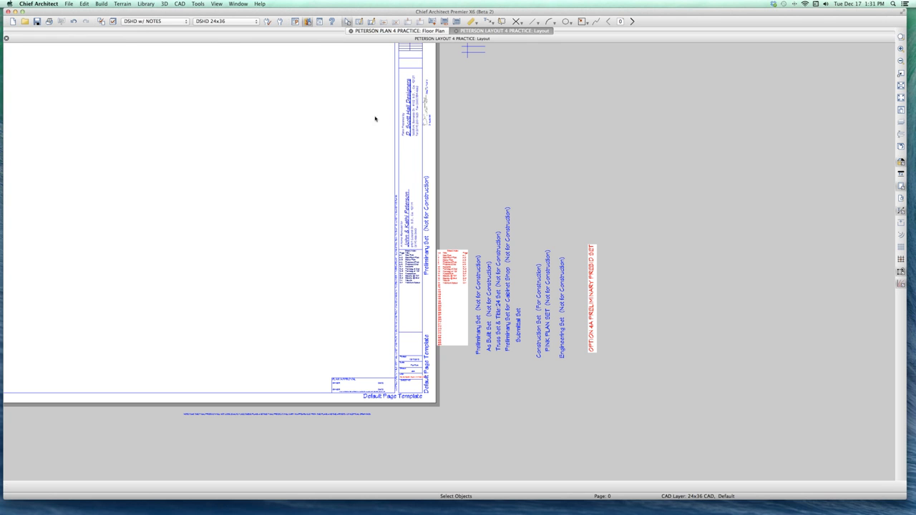
{"action": "left_click", "coordinate": [199, 4]}
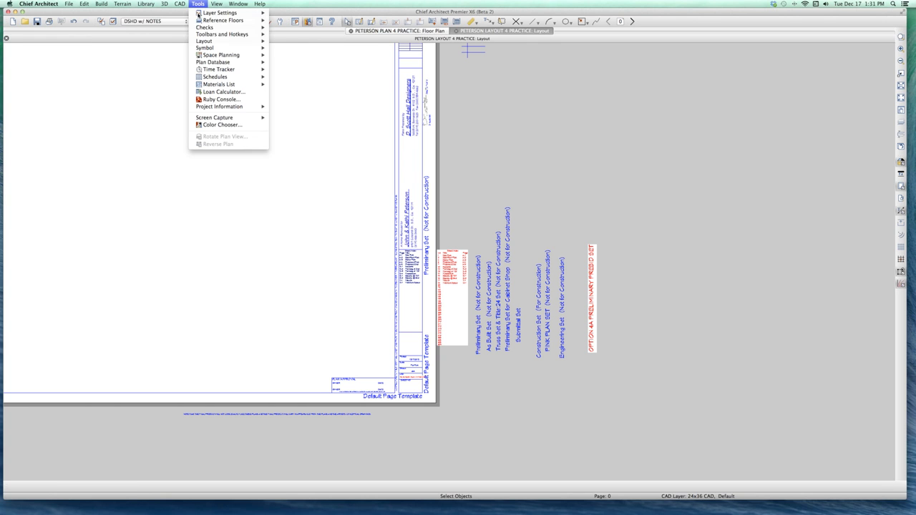
{"action": "mouse_move", "coordinate": [235, 41]}
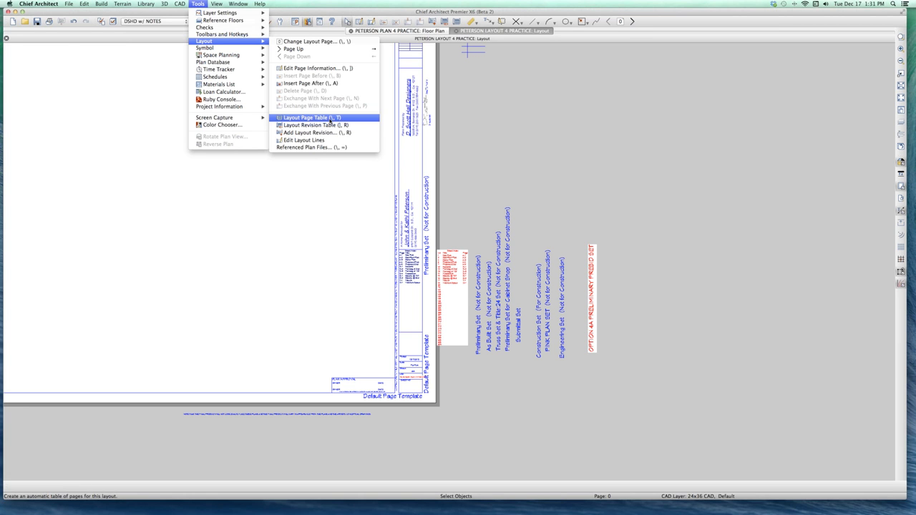
{"action": "left_click", "coordinate": [330, 117]}
{"action": "left_click", "coordinate": [272, 229]}
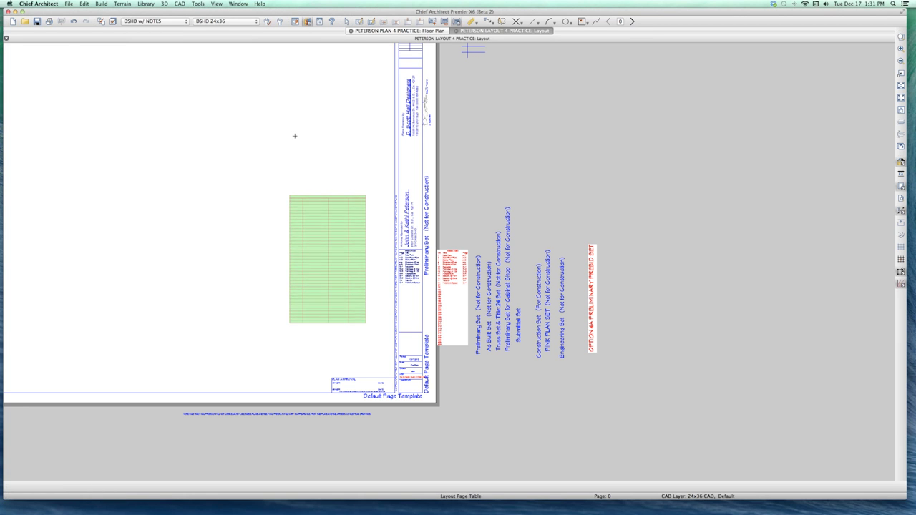
{"action": "left_click", "coordinate": [294, 135]}
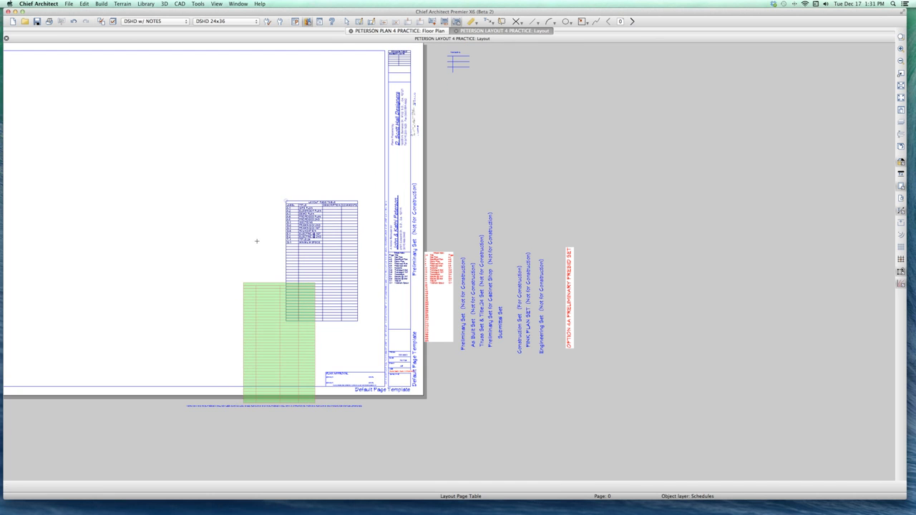
Step: Remove the Description and Comments columns from the new layout page table beside the title block
{"action": "scroll", "coordinate": [256, 241], "scroll_direction": "up", "scroll_amount": 2}
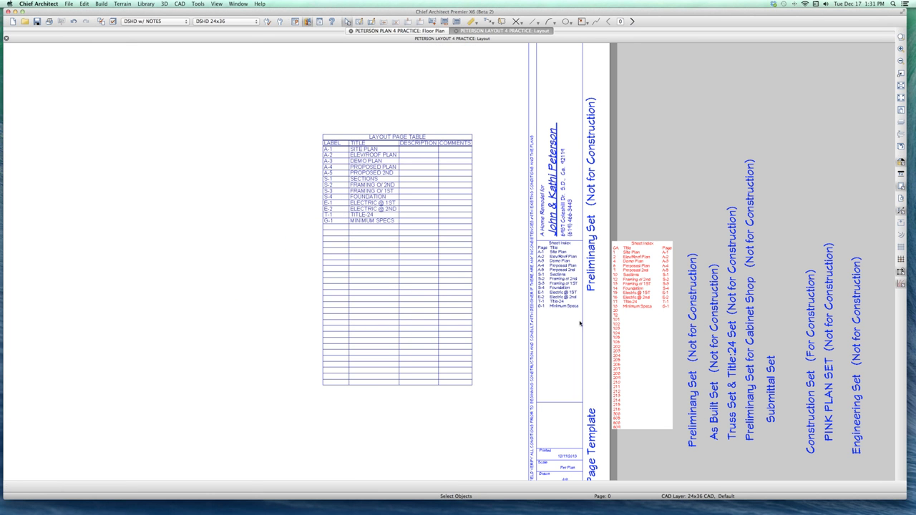
{"action": "left_click", "coordinate": [545, 273]}
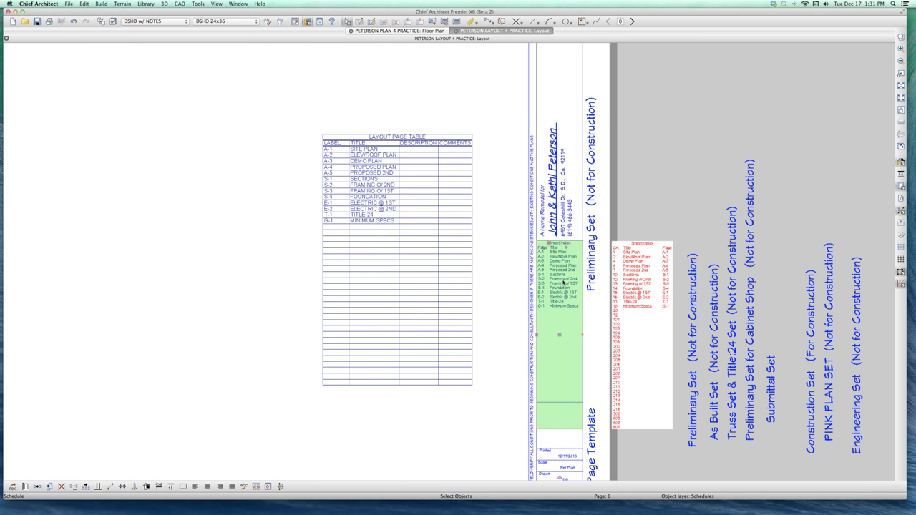
{"action": "left_click", "coordinate": [384, 241]}
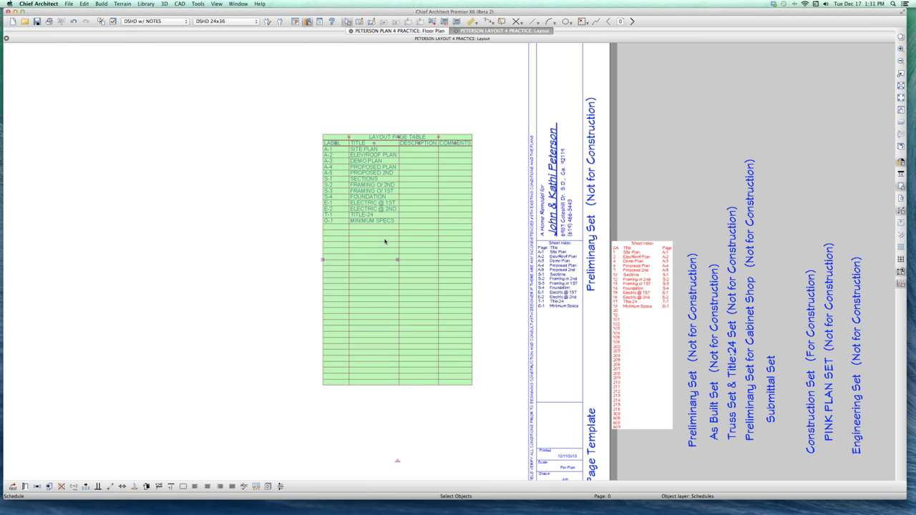
{"action": "double_click", "coordinate": [400, 207]}
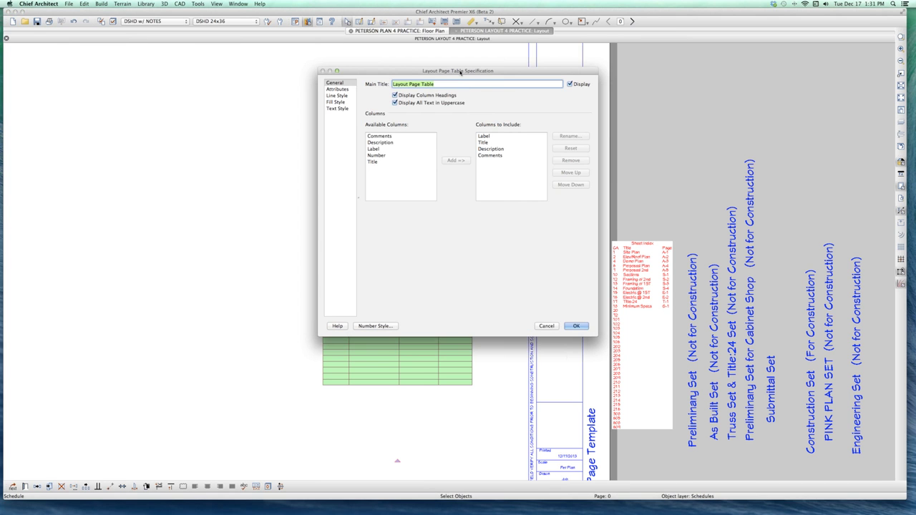
{"action": "left_click_drag", "start_coordinate": [465, 88], "coordinate": [602, 106]}
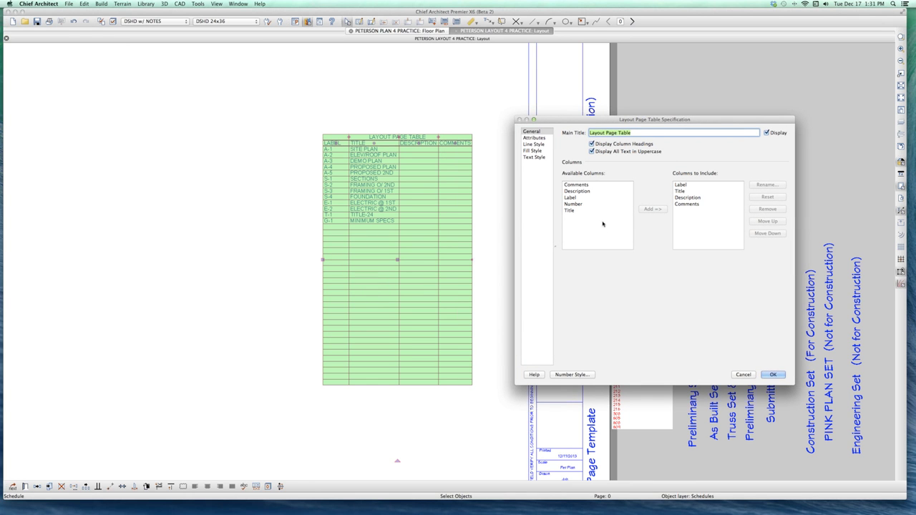
{"action": "left_click", "coordinate": [690, 198]}
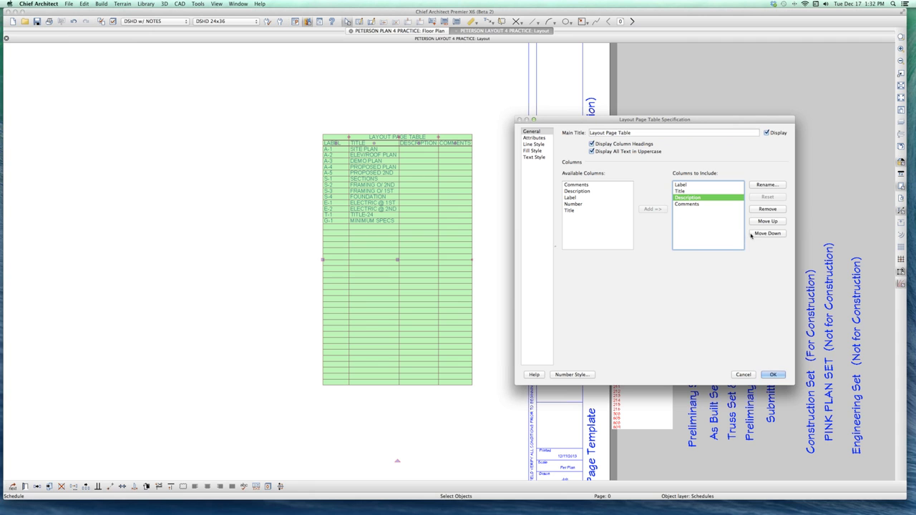
{"action": "left_click", "coordinate": [767, 209]}
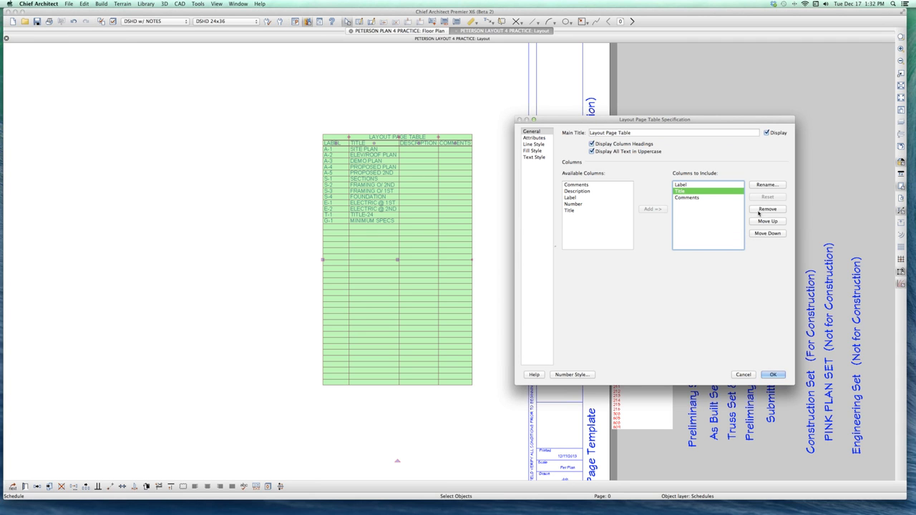
{"action": "left_click", "coordinate": [684, 197]}
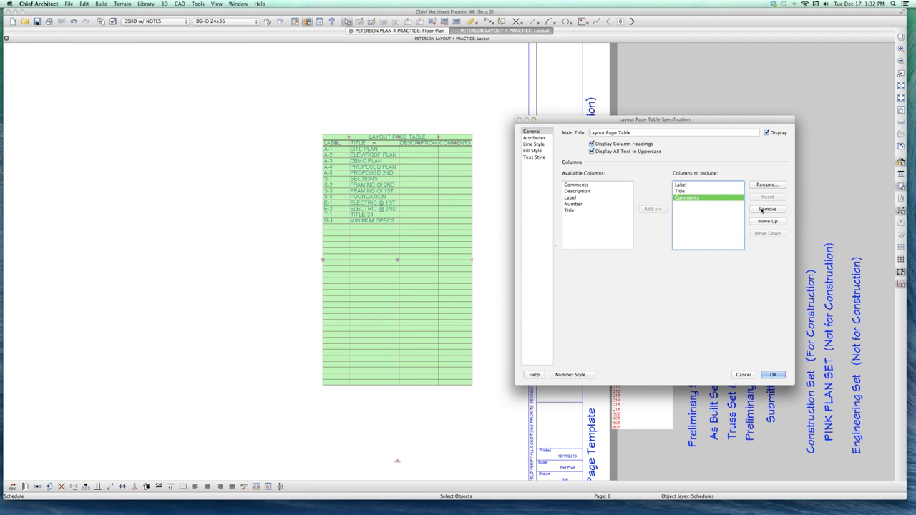
{"action": "left_click", "coordinate": [765, 210]}
{"action": "left_click", "coordinate": [771, 374]}
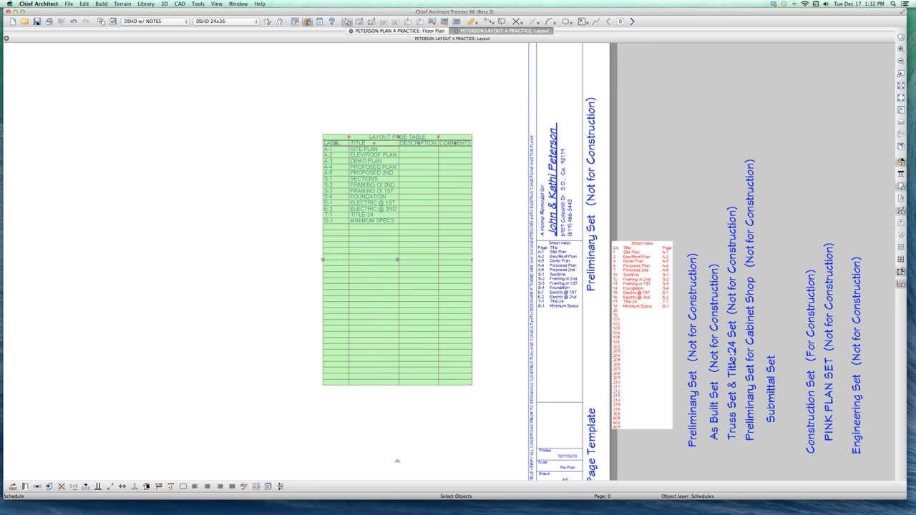
{"action": "scroll", "coordinate": [419, 176], "scroll_direction": "down", "scroll_amount": 3}
{"action": "scroll", "coordinate": [419, 176], "scroll_direction": "up", "scroll_amount": 5}
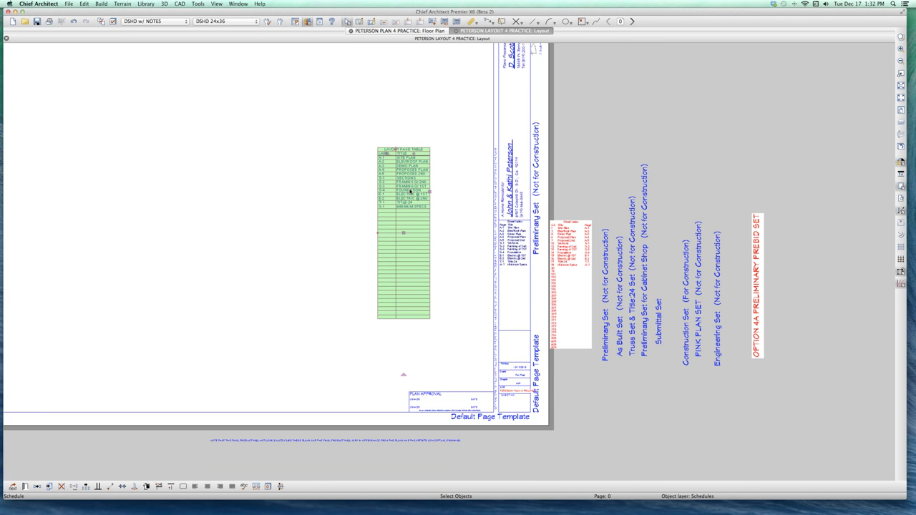
{"action": "left_click", "coordinate": [594, 262]}
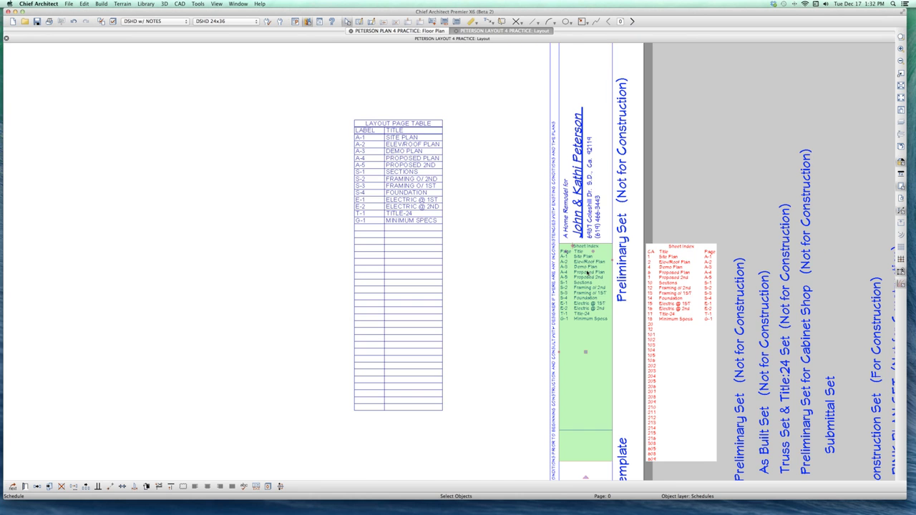
{"action": "scroll", "coordinate": [588, 273], "scroll_direction": "up", "scroll_amount": 2}
{"action": "scroll", "coordinate": [578, 266], "scroll_direction": "down", "scroll_amount": 1}
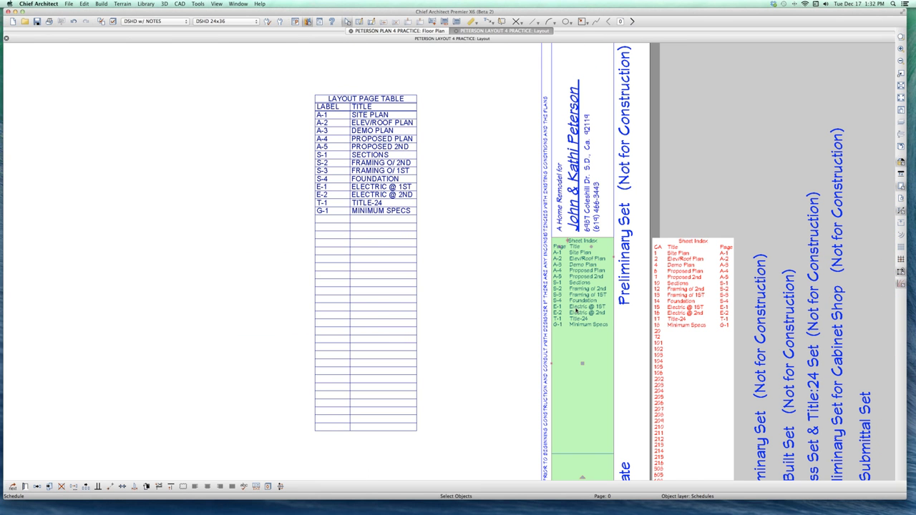
{"action": "left_click", "coordinate": [387, 150]}
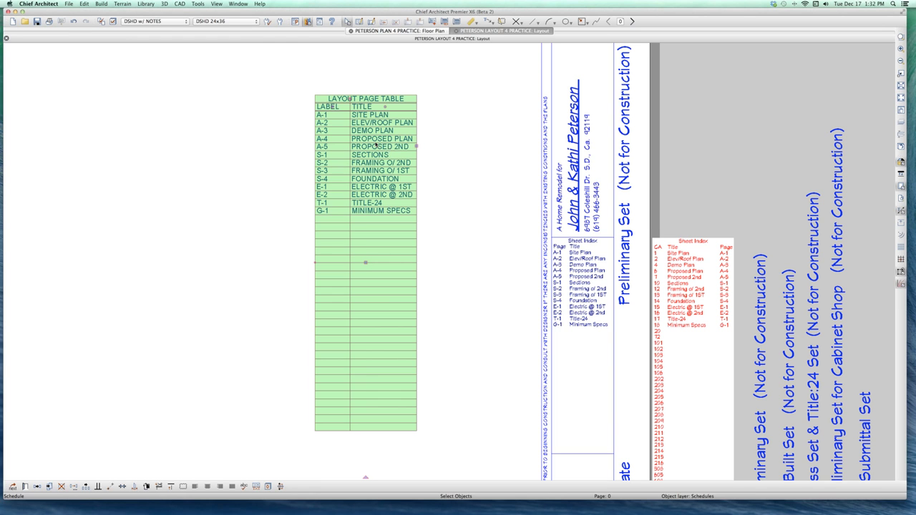
{"action": "double_click", "coordinate": [391, 186]}
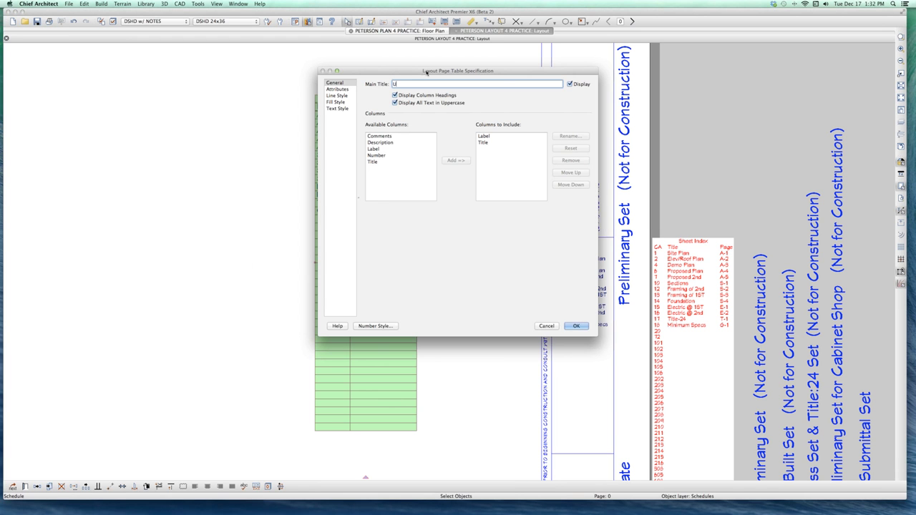
{"action": "left_click_drag", "start_coordinate": [428, 75], "coordinate": [596, 113]}
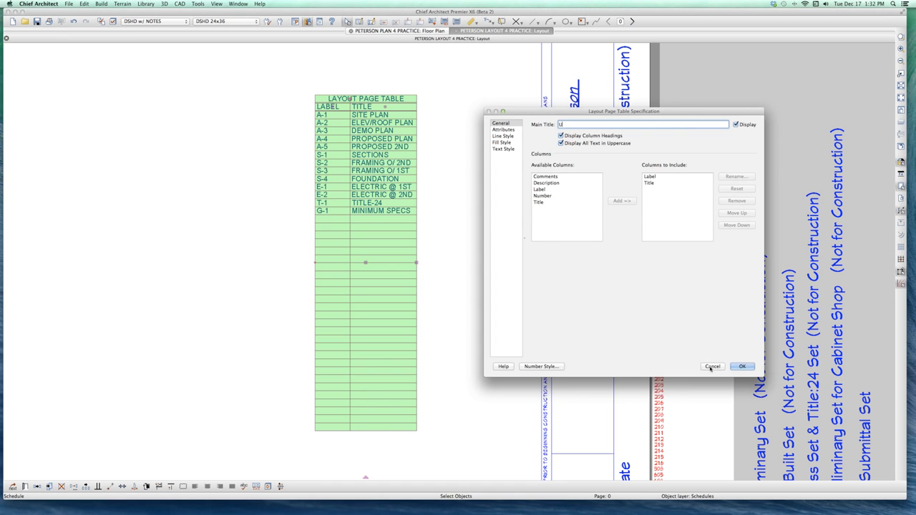
{"action": "left_click", "coordinate": [743, 366]}
Step: Set the new layout page table's main title to "Sheet Index"
{"action": "double_click", "coordinate": [432, 255]}
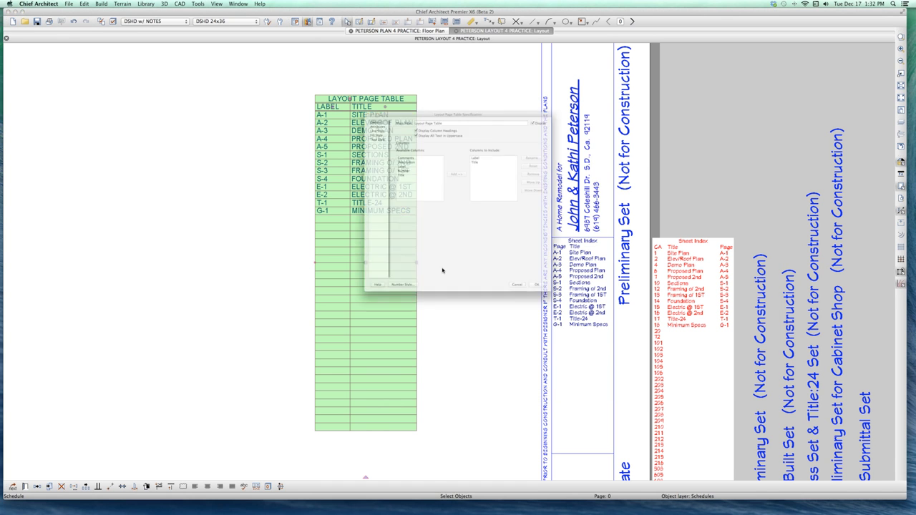
{"action": "left_click_drag", "start_coordinate": [408, 76], "coordinate": [538, 114]}
{"action": "left_click", "coordinate": [565, 122]}
{"action": "key", "text": "super+a"}
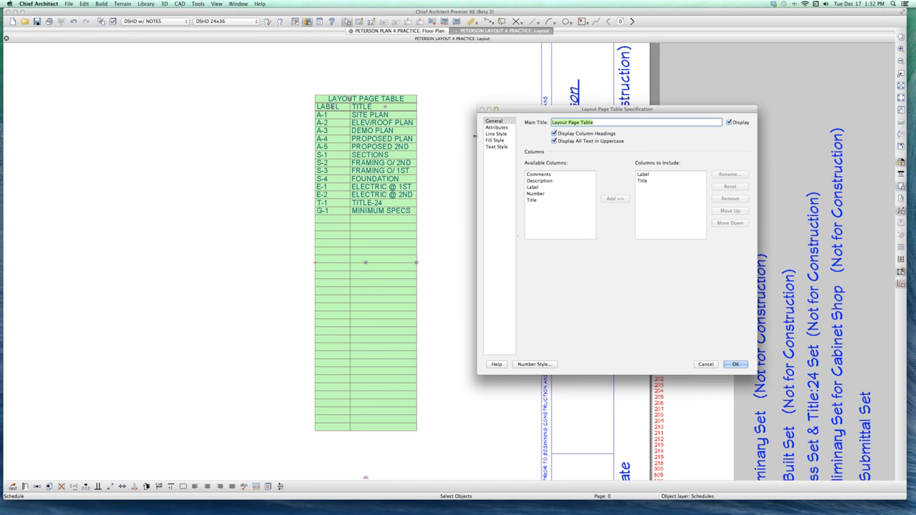
{"action": "key", "text": "BackSpace"}
{"action": "type", "text": "Sheet Index"}
{"action": "key", "text": "Return"}
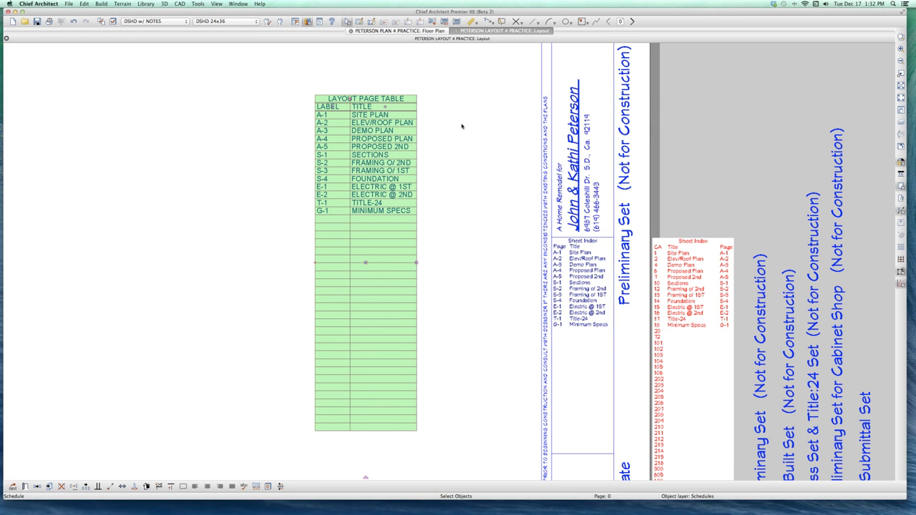
Step: Try the new Sheet Index table without column headings, then turn the column headings back on
{"action": "scroll", "coordinate": [351, 83], "scroll_direction": "down", "scroll_amount": 1}
{"action": "scroll", "coordinate": [363, 83], "scroll_direction": "up", "scroll_amount": 3}
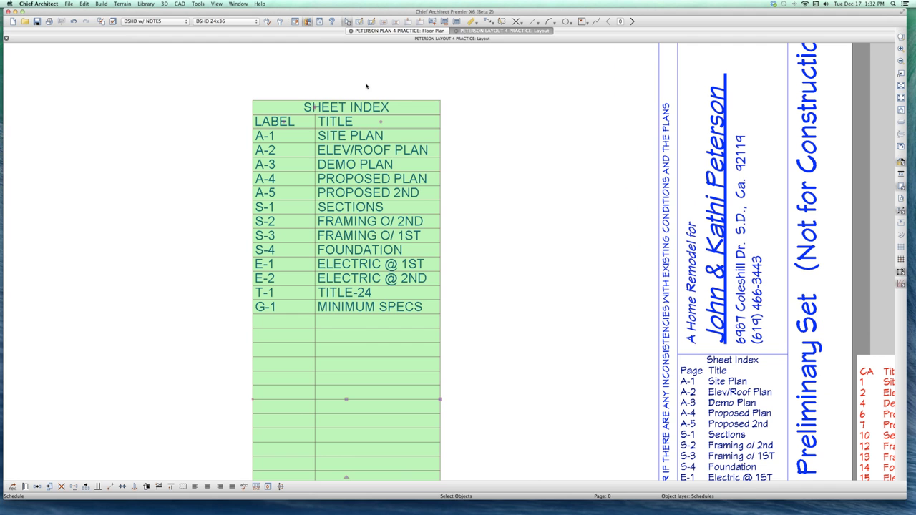
{"action": "key", "text": "super+e"}
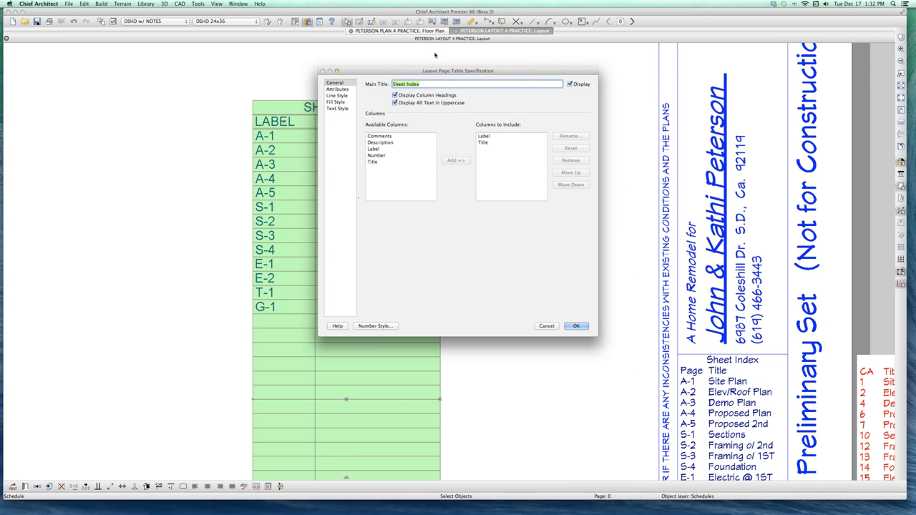
{"action": "left_click_drag", "start_coordinate": [428, 71], "coordinate": [513, 88]}
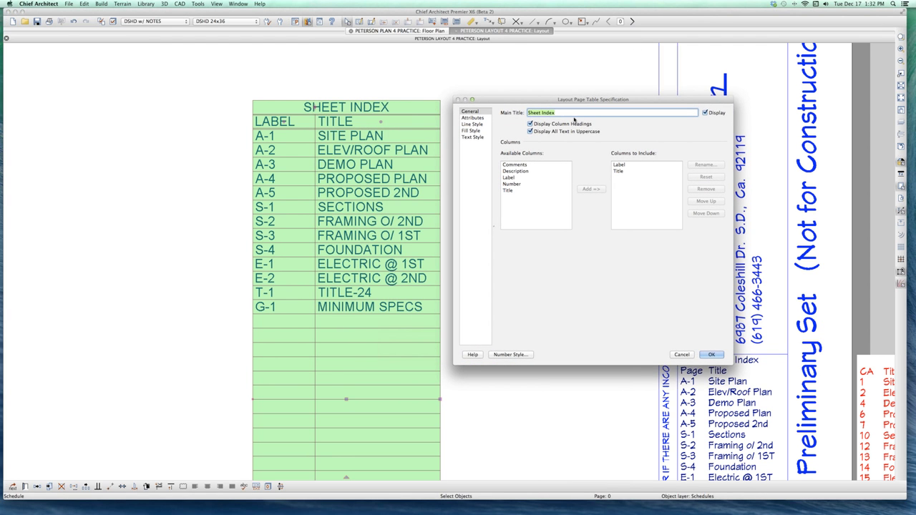
{"action": "left_click", "coordinate": [545, 125]}
{"action": "key", "text": "Return"}
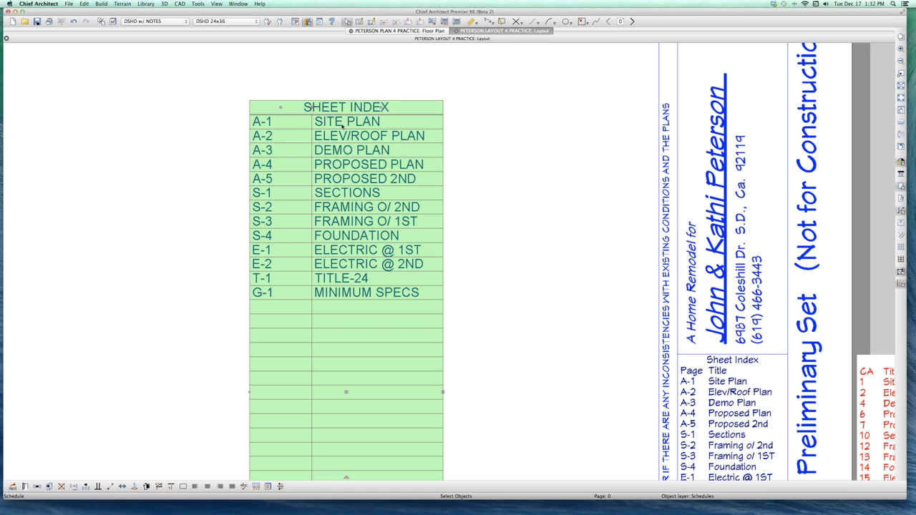
{"action": "double_click", "coordinate": [290, 107]}
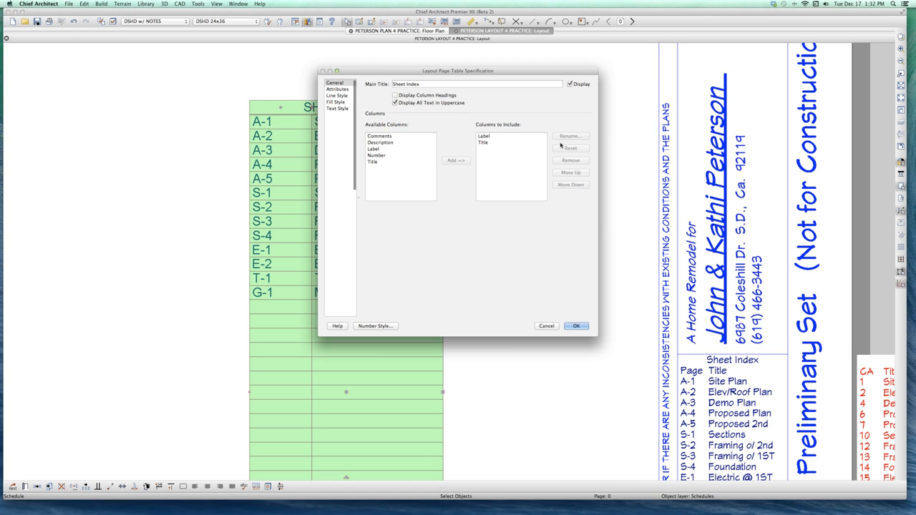
{"action": "left_click", "coordinate": [430, 95]}
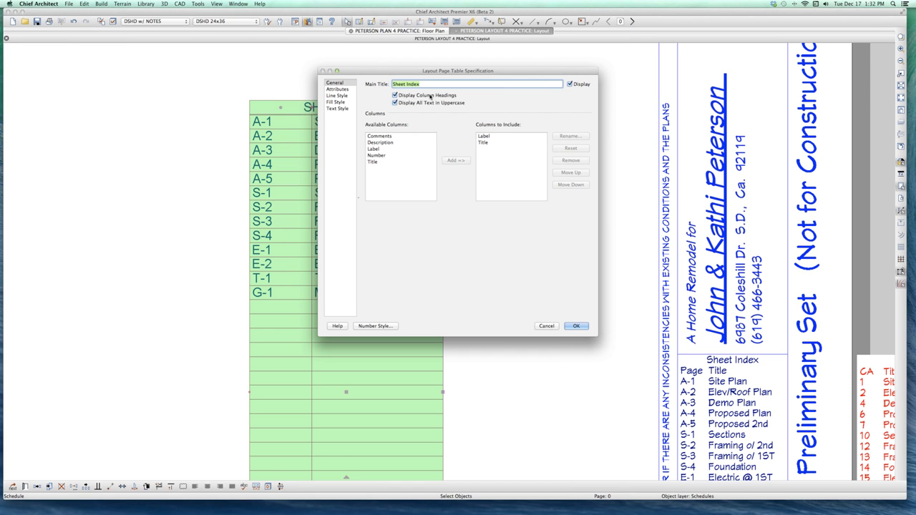
{"action": "key", "text": "Return"}
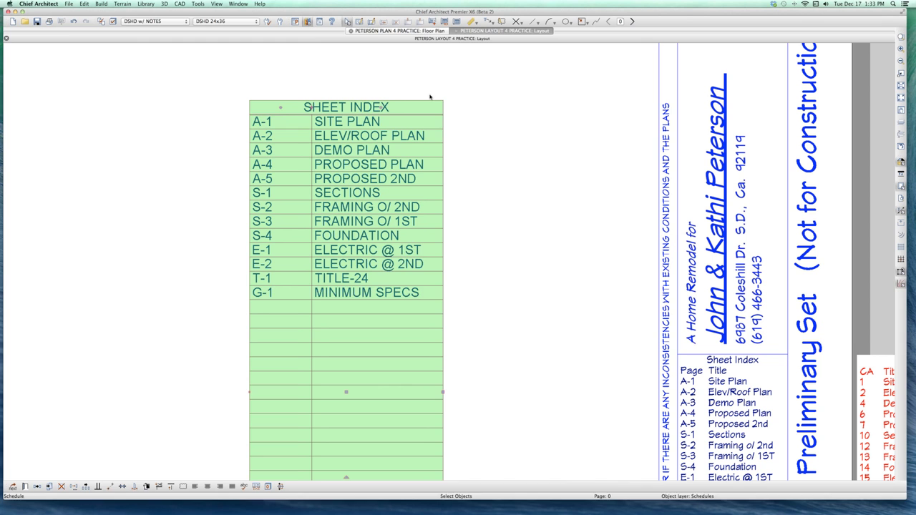
Step: Rename the included Label column of the new Sheet Index table to "sht #"
{"action": "double_click", "coordinate": [310, 145]}
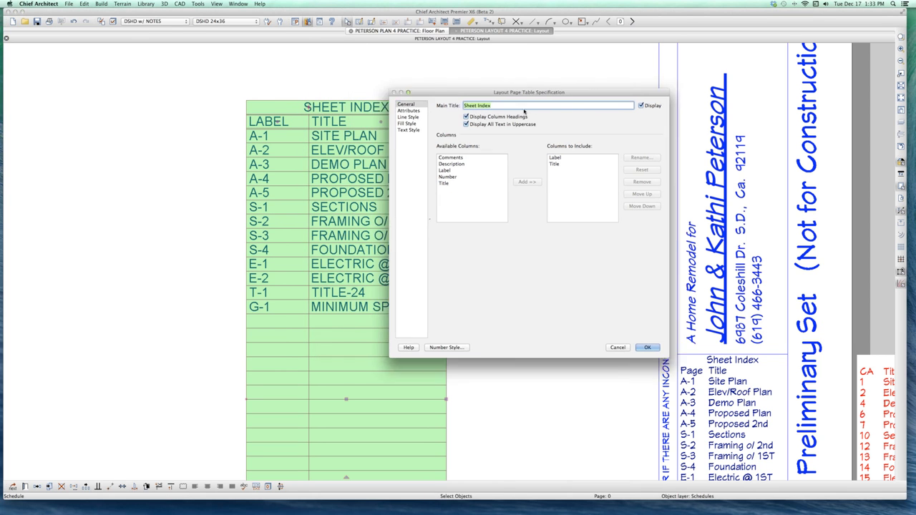
{"action": "left_click", "coordinate": [631, 182]}
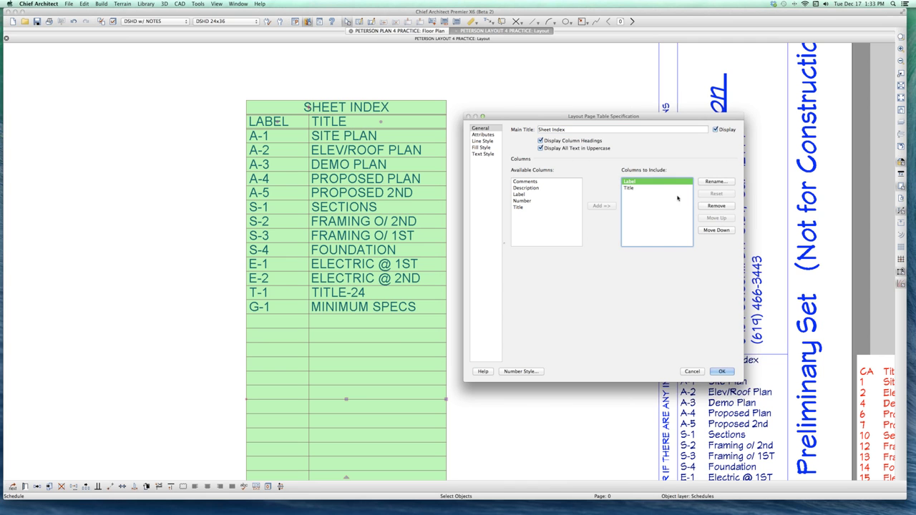
{"action": "left_click", "coordinate": [717, 182]}
{"action": "type", "text": "sht"}
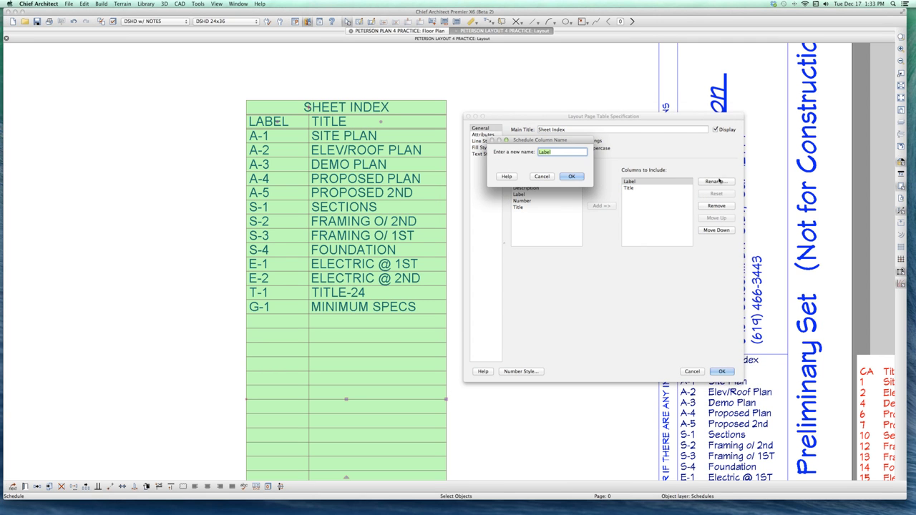
{"action": "type", "text": " #"}
{"action": "key", "text": "Return"}
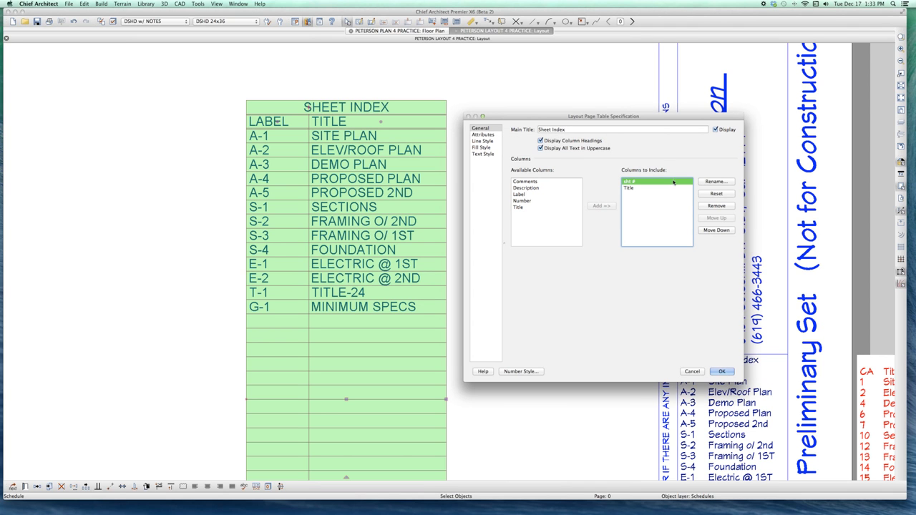
Step: Rename the included Title column to "type" and apply the column names to the table
{"action": "left_click", "coordinate": [633, 188]}
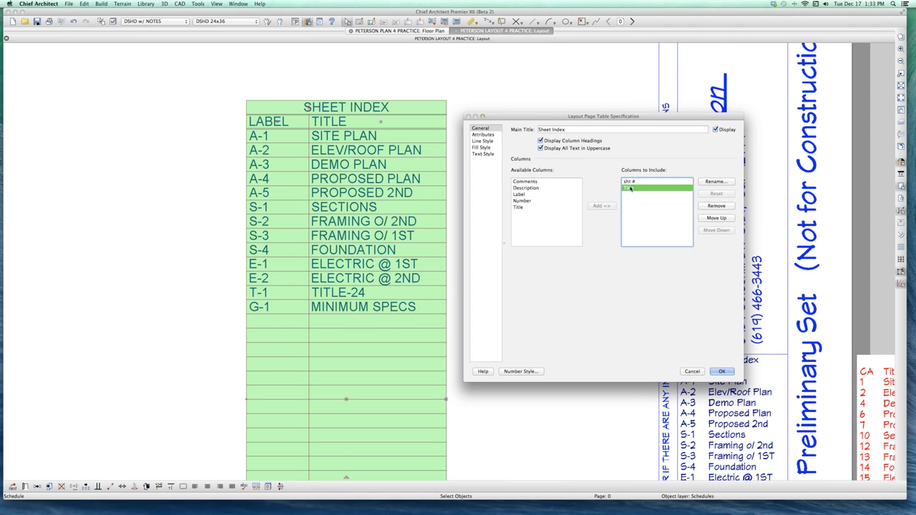
{"action": "left_click", "coordinate": [705, 182]}
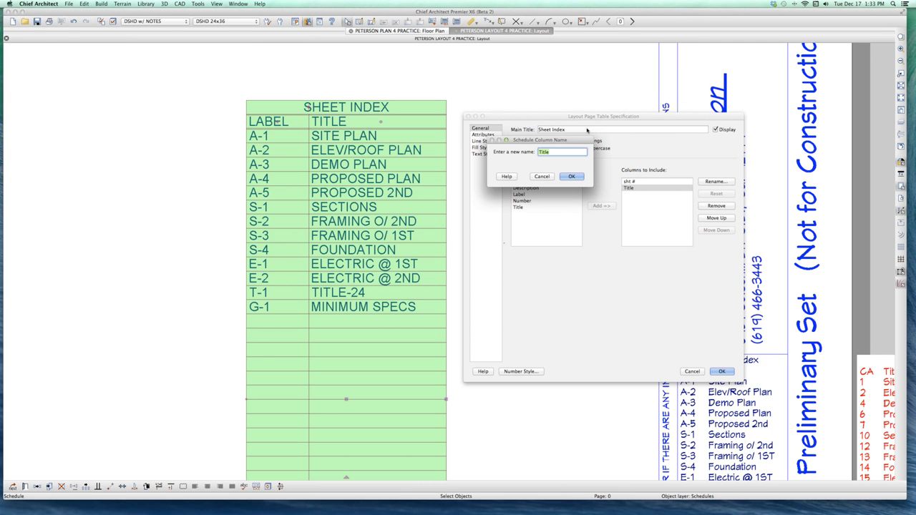
{"action": "type", "text": "type"}
{"action": "key", "text": "Return"}
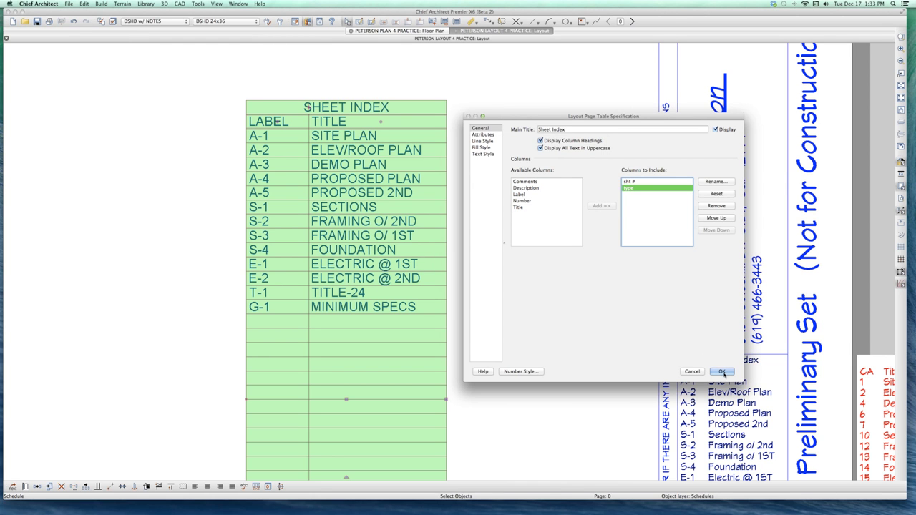
{"action": "left_click", "coordinate": [722, 371]}
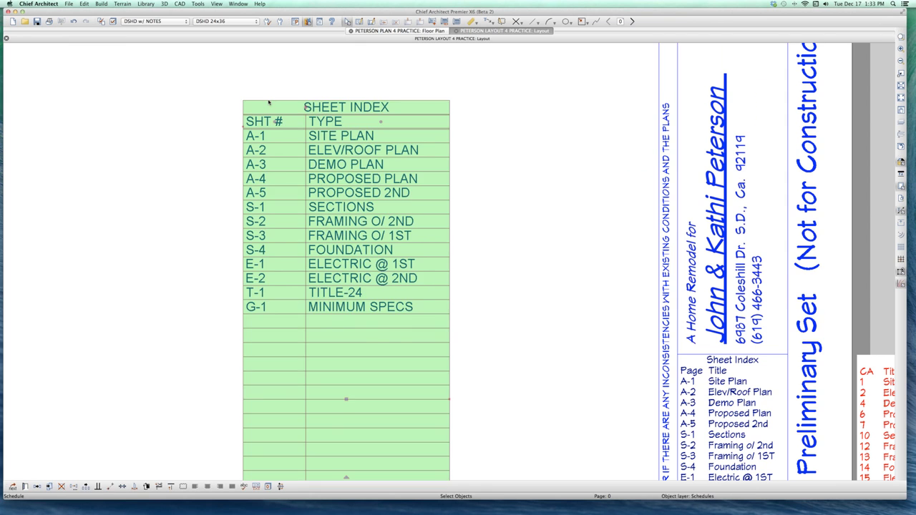
Step: Add the Number column to the included columns of the new Sheet Index table and apply the change
{"action": "scroll", "coordinate": [269, 102], "scroll_direction": "up", "scroll_amount": 3}
{"action": "scroll", "coordinate": [330, 143], "scroll_direction": "down", "scroll_amount": 3}
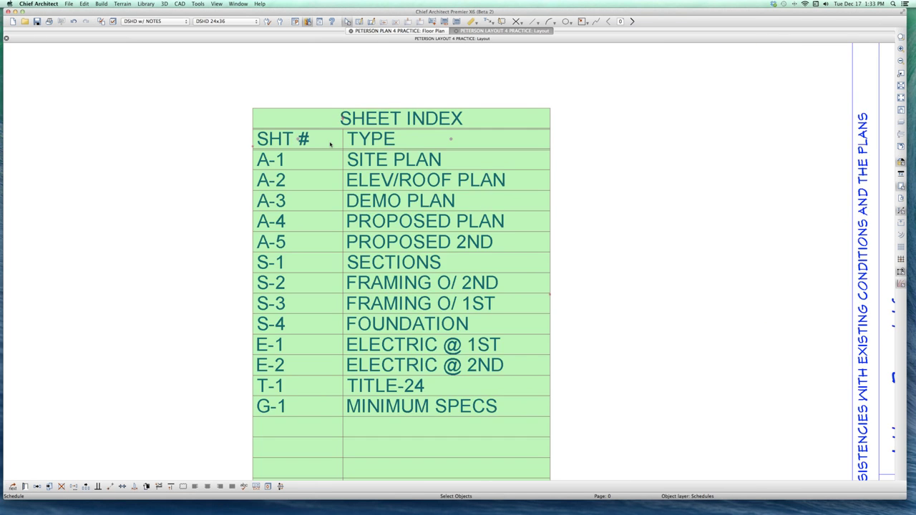
{"action": "double_click", "coordinate": [332, 146]}
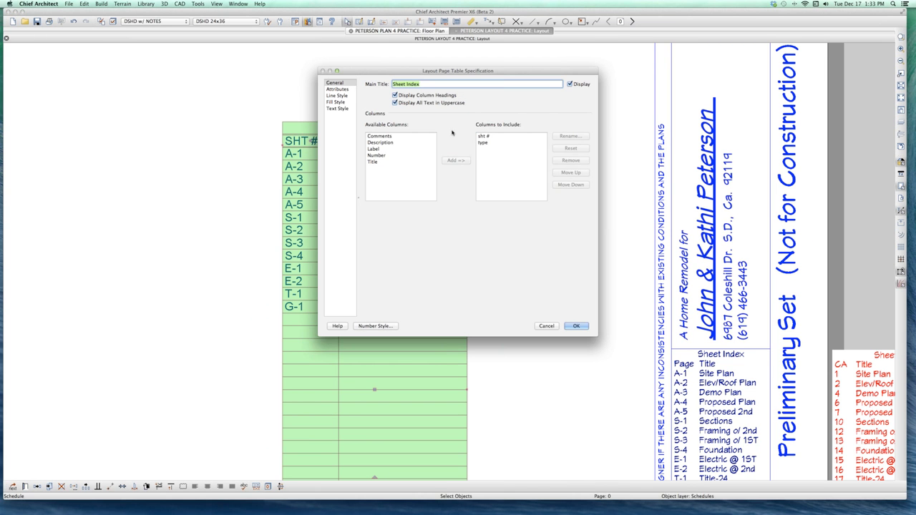
{"action": "left_click", "coordinate": [378, 137]}
{"action": "left_click_drag", "start_coordinate": [450, 70], "coordinate": [600, 127]}
{"action": "left_click", "coordinate": [532, 200]}
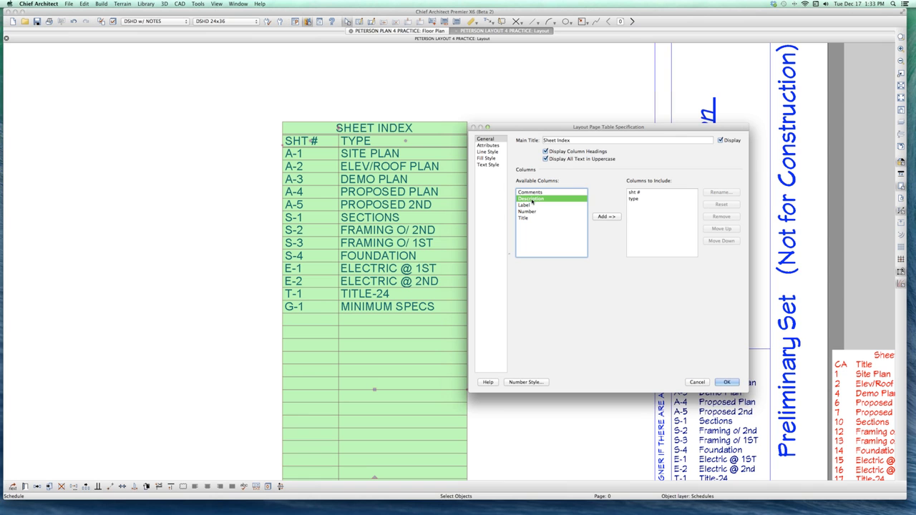
{"action": "left_click", "coordinate": [527, 206]}
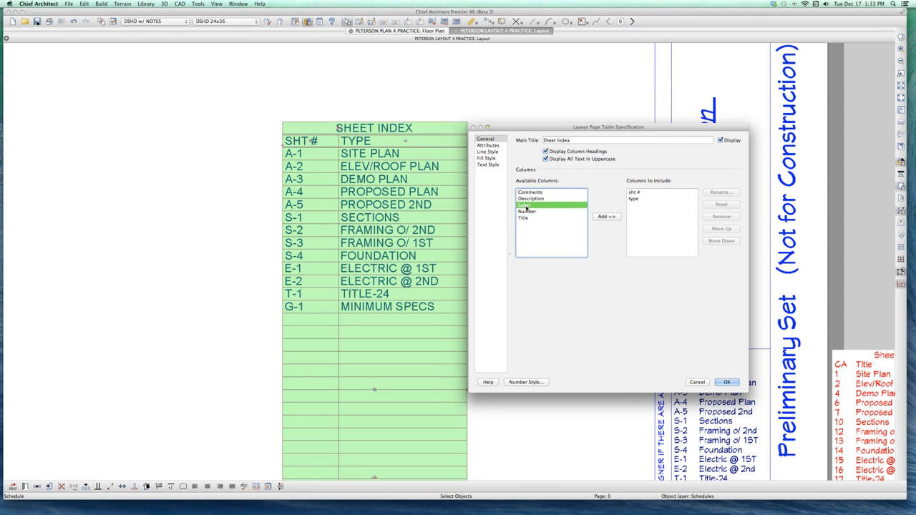
{"action": "left_click", "coordinate": [527, 212]}
{"action": "left_click", "coordinate": [528, 219]}
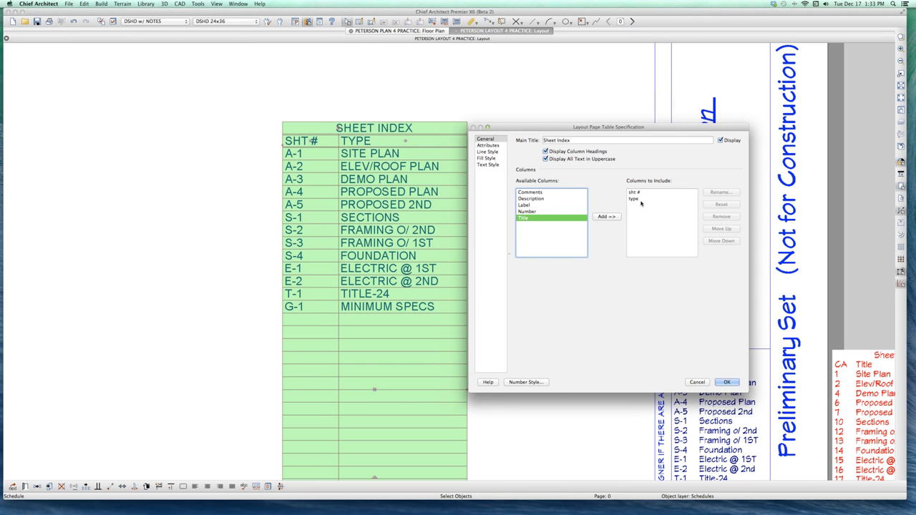
{"action": "left_click", "coordinate": [540, 211]}
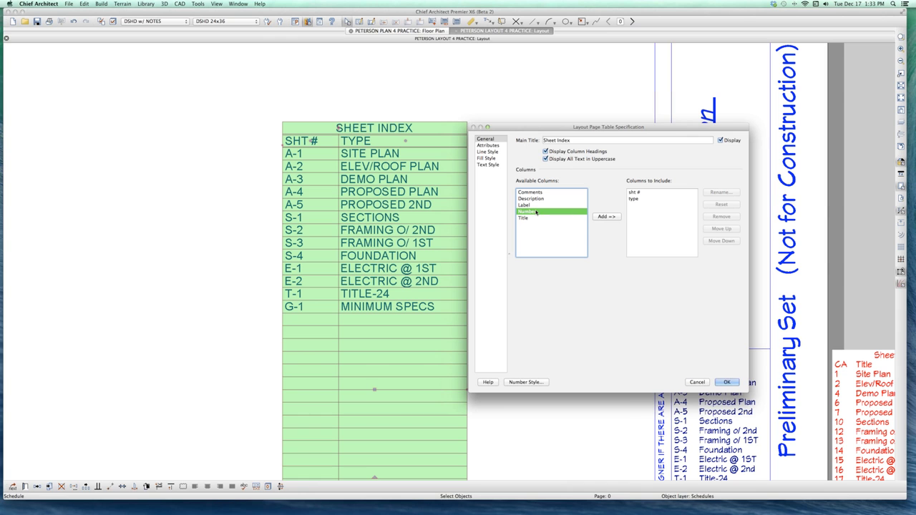
{"action": "left_click", "coordinate": [601, 218]}
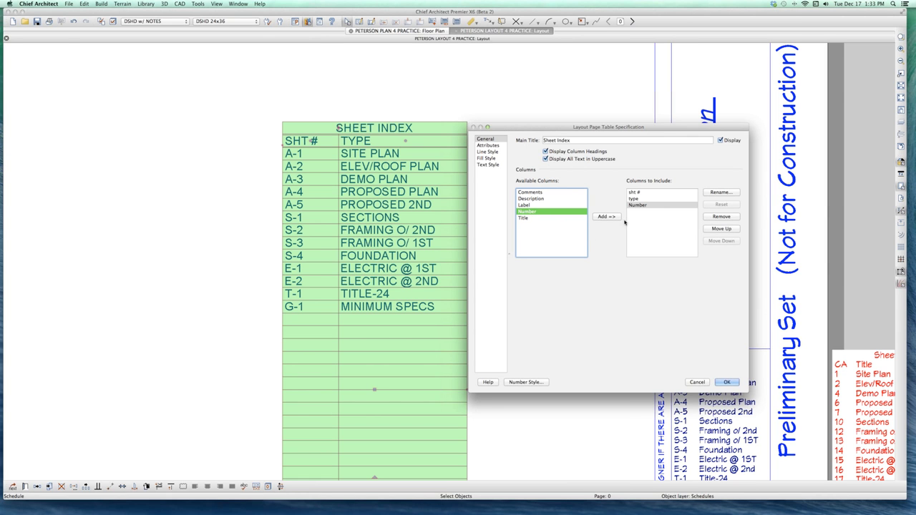
{"action": "left_click", "coordinate": [726, 383]}
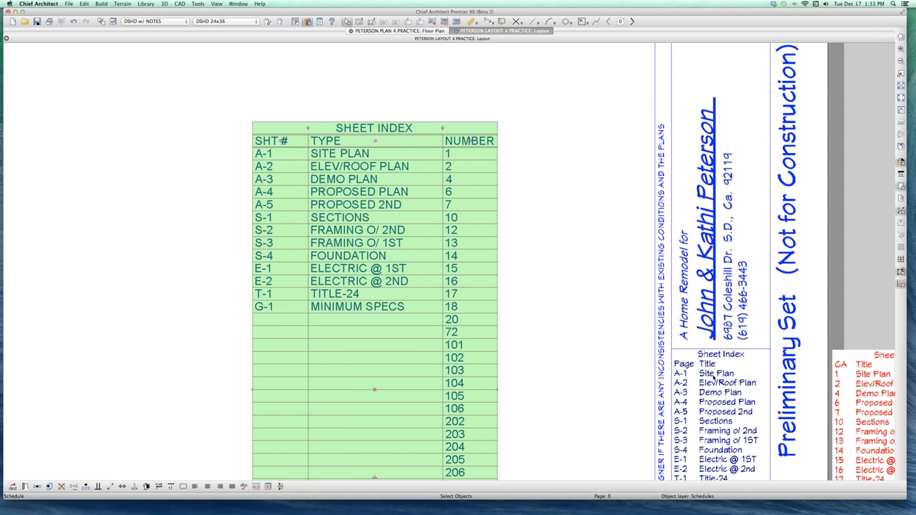
Step: Compare the Number column of the new Sheet Index table with the red sheet index beside the page
{"action": "scroll", "coordinate": [470, 133], "scroll_direction": "down", "scroll_amount": 3}
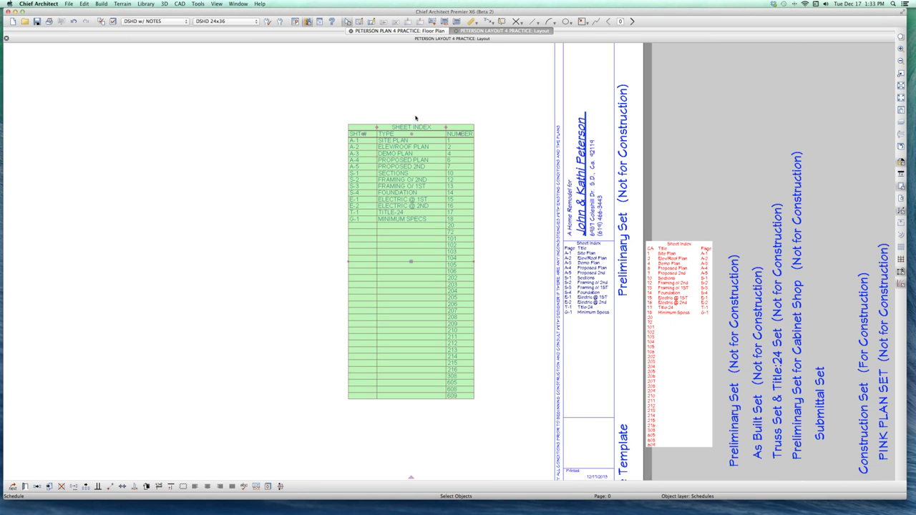
{"action": "left_click", "coordinate": [731, 239]}
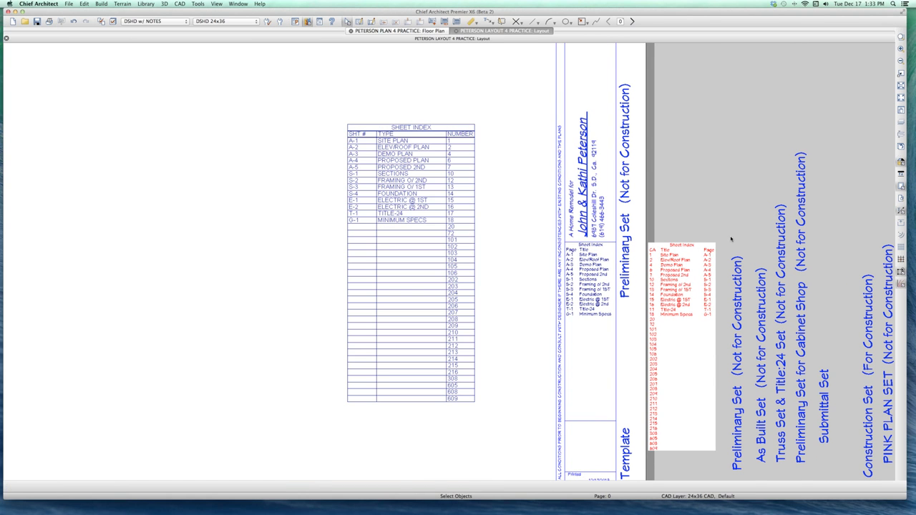
{"action": "left_click", "coordinate": [693, 247]}
{"action": "scroll", "coordinate": [693, 248], "scroll_direction": "up", "scroll_amount": 2}
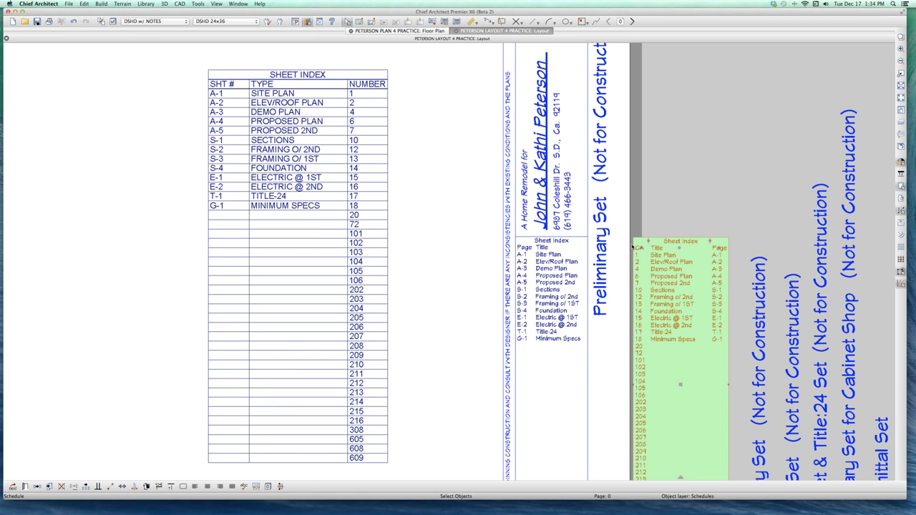
{"action": "left_click", "coordinate": [405, 128]}
{"action": "left_click", "coordinate": [352, 152]}
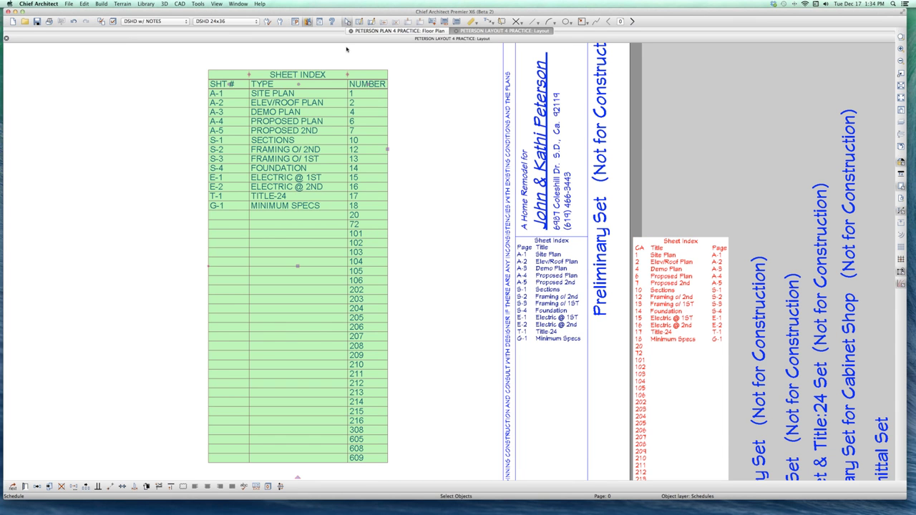
{"action": "scroll", "coordinate": [348, 52], "scroll_direction": "down", "scroll_amount": 4}
{"action": "scroll", "coordinate": [341, 108], "scroll_direction": "up", "scroll_amount": 6}
{"action": "scroll", "coordinate": [340, 109], "scroll_direction": "up", "scroll_amount": 2}
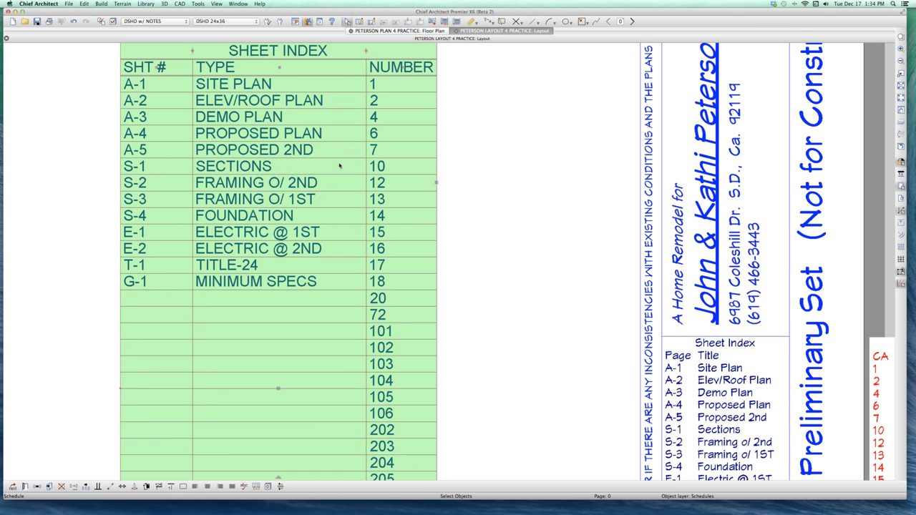
{"action": "scroll", "coordinate": [353, 53], "scroll_direction": "up", "scroll_amount": 2}
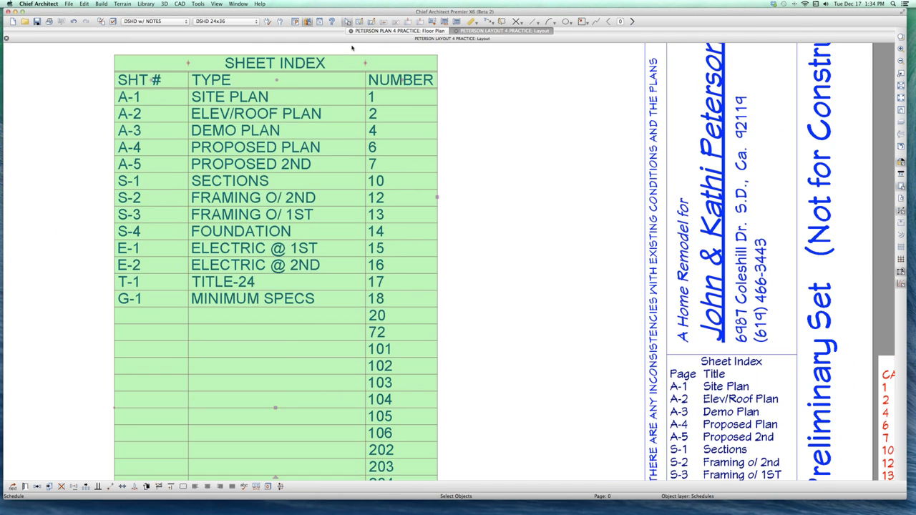
{"action": "scroll", "coordinate": [358, 63], "scroll_direction": "up", "scroll_amount": 1}
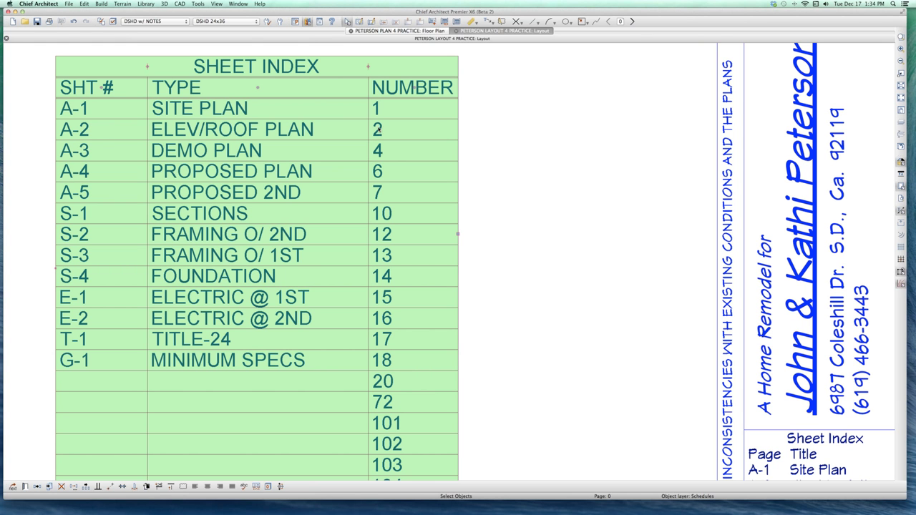
Step: Go to layout page 3 and bring its whole drawing sheet into view
{"action": "left_click", "coordinate": [520, 211]}
{"action": "scroll", "coordinate": [524, 188], "scroll_direction": "down", "scroll_amount": 3}
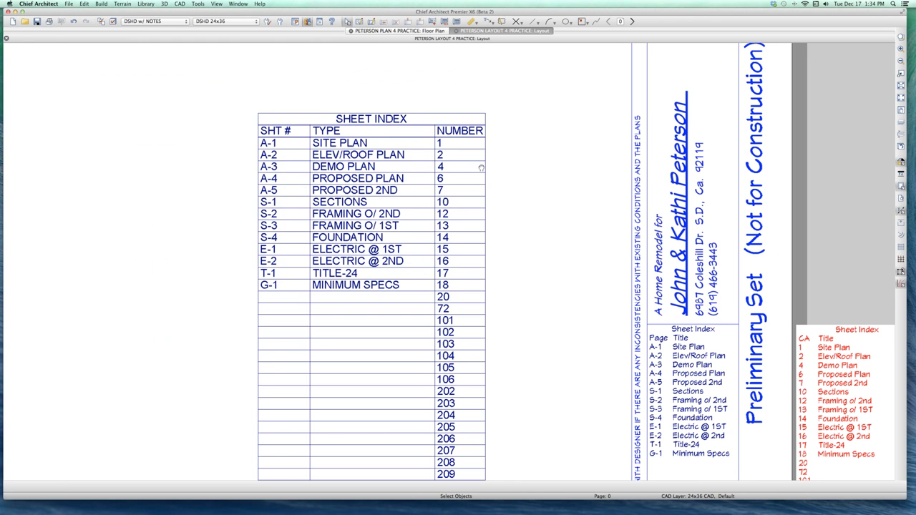
{"action": "key", "text": "3"}
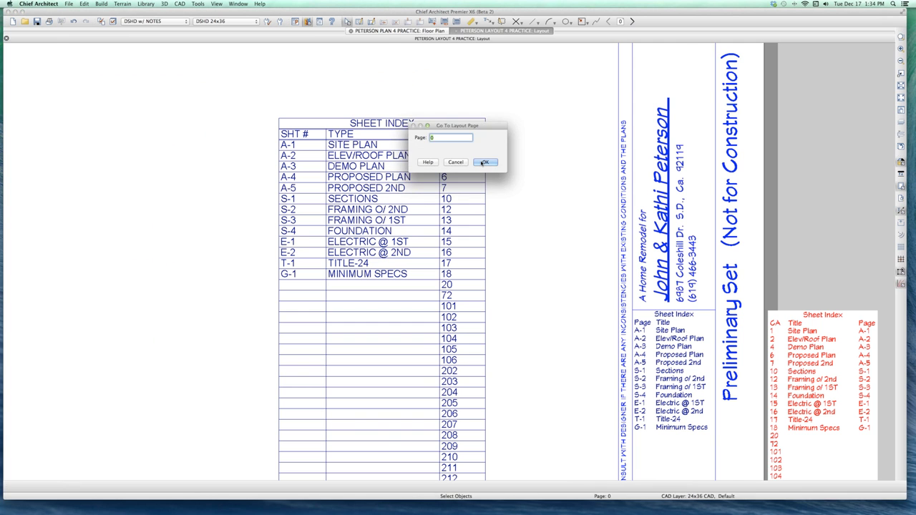
{"action": "left_click", "coordinate": [485, 162]}
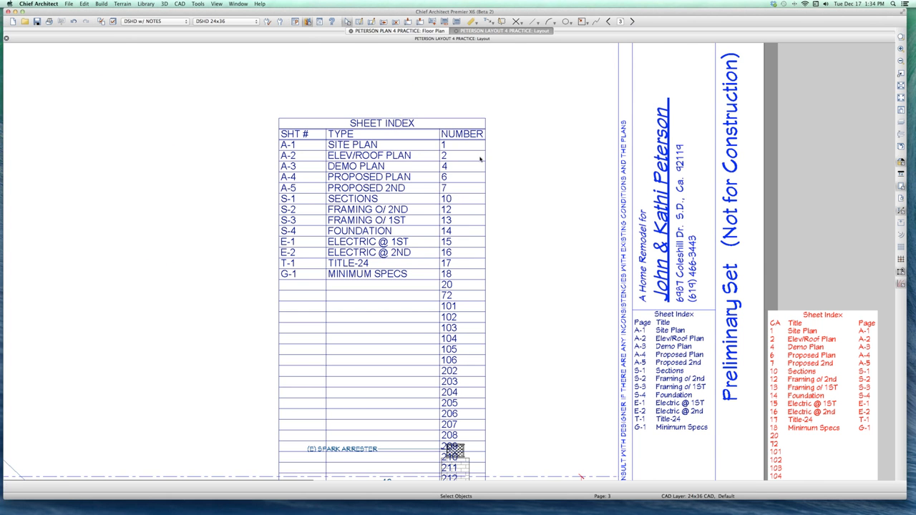
{"action": "scroll", "coordinate": [409, 158], "scroll_direction": "down", "scroll_amount": 4}
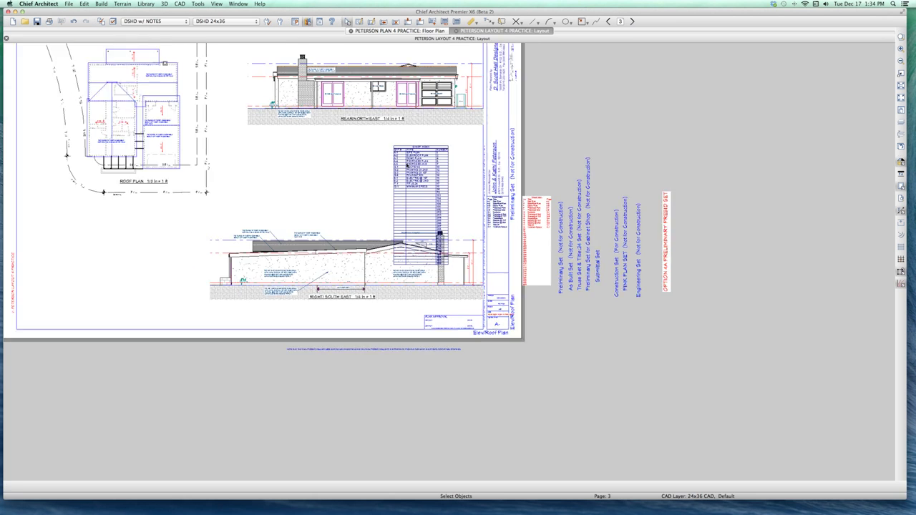
Step: Compare the elevations placed on layout page 3 with those on page 2, switching between the two pages
{"action": "left_click", "coordinate": [373, 100]}
{"action": "left_click", "coordinate": [325, 270]}
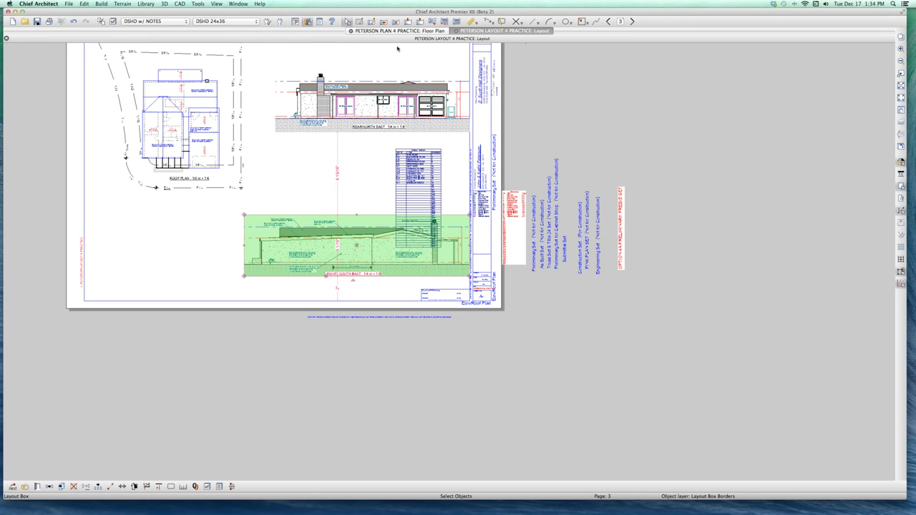
{"action": "left_click", "coordinate": [351, 123]}
{"action": "left_click", "coordinate": [346, 242]}
{"action": "key", "text": "Page_Up"}
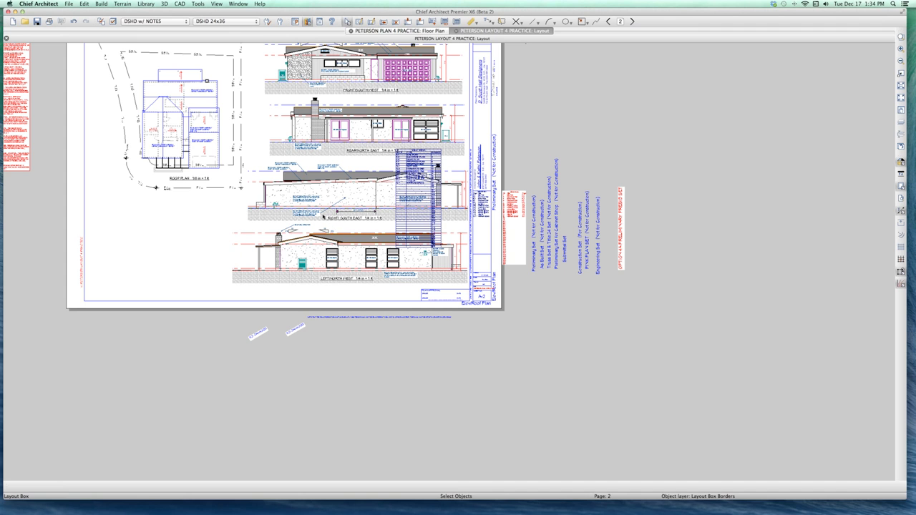
{"action": "left_click", "coordinate": [298, 248]}
{"action": "left_click", "coordinate": [337, 106]}
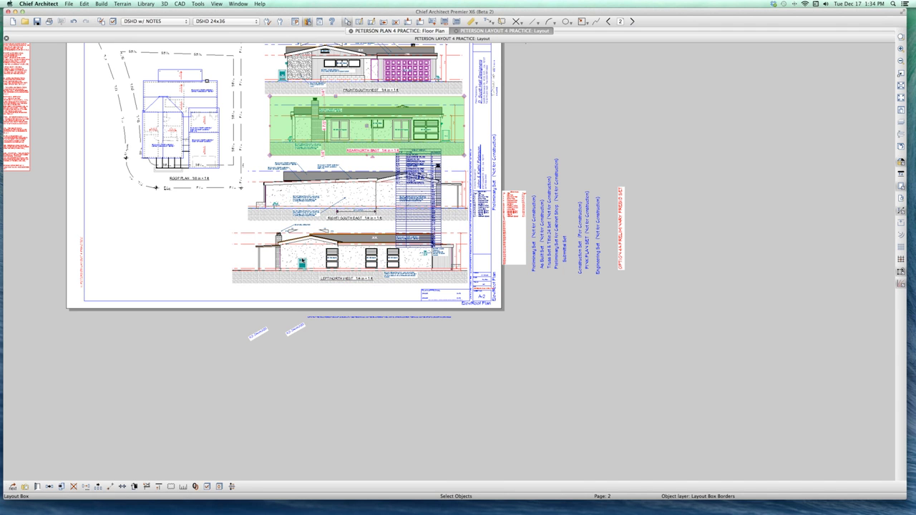
{"action": "left_click", "coordinate": [324, 202]}
{"action": "left_click", "coordinate": [327, 195]}
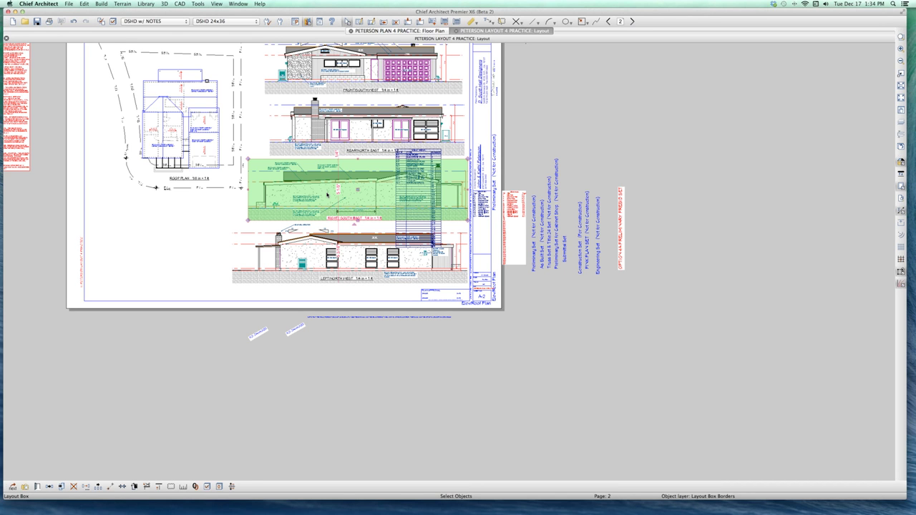
{"action": "key", "text": "Page_Down"}
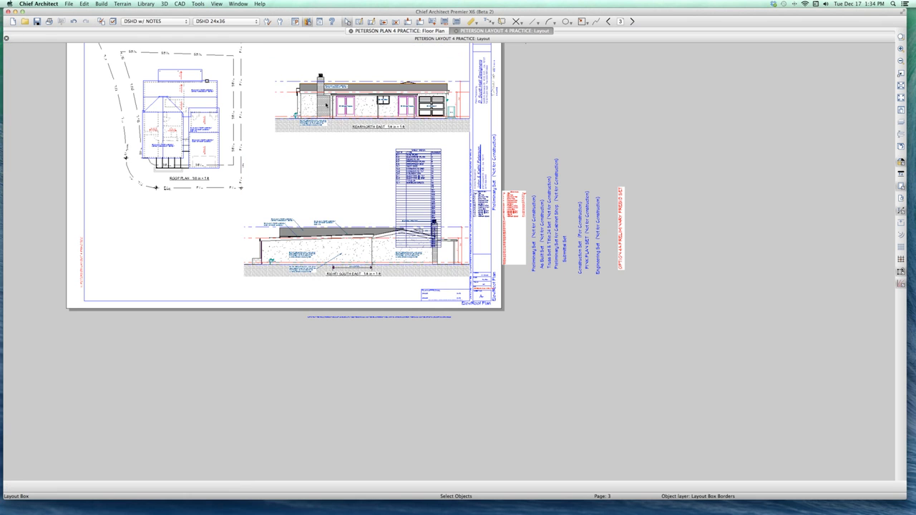
{"action": "left_click", "coordinate": [356, 241]}
{"action": "key", "text": "Page_Up"}
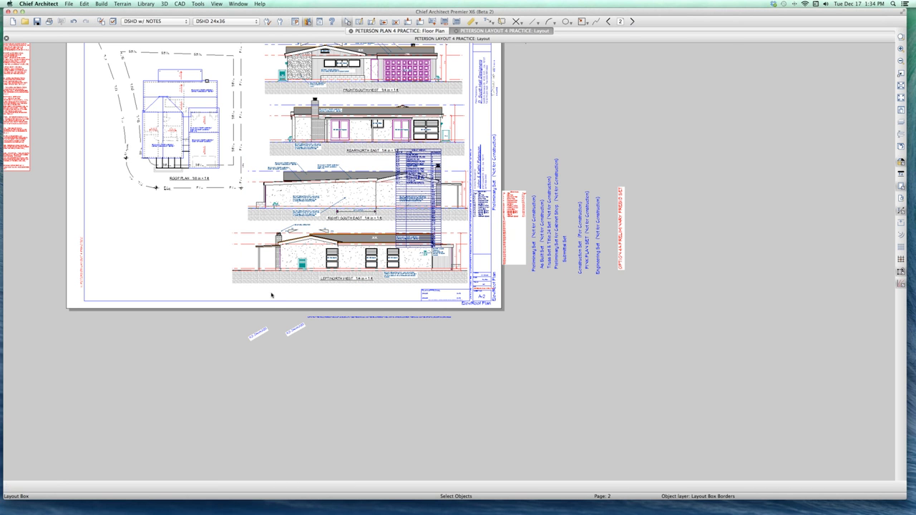
{"action": "key", "text": "Page_Down"}
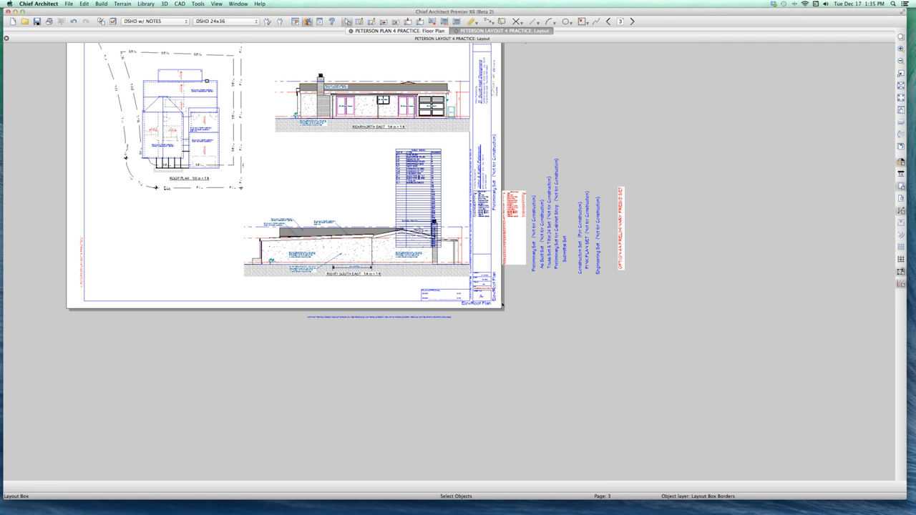
Step: Set the label of layout page 3 to "A-#" in its page information
{"action": "scroll", "coordinate": [502, 304], "scroll_direction": "up", "scroll_amount": 5}
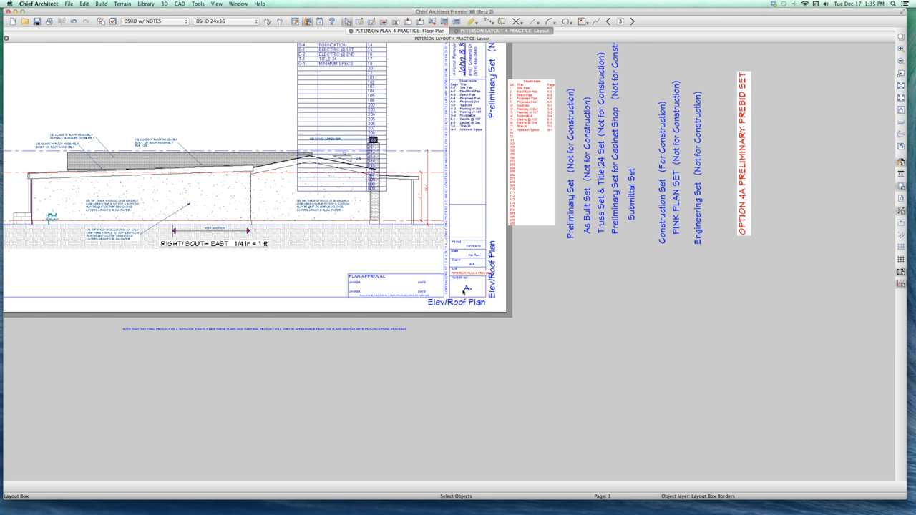
{"action": "scroll", "coordinate": [467, 289], "scroll_direction": "down", "scroll_amount": 3}
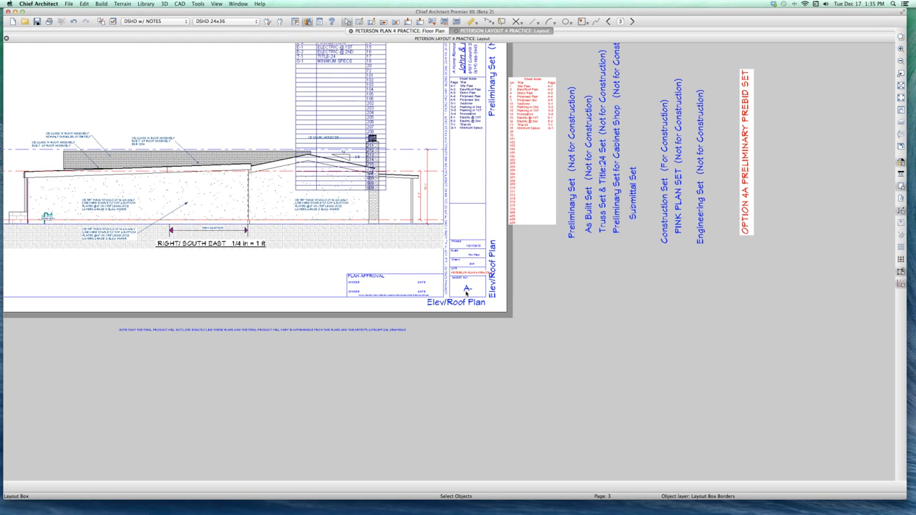
{"action": "scroll", "coordinate": [491, 170], "scroll_direction": "up", "scroll_amount": 3}
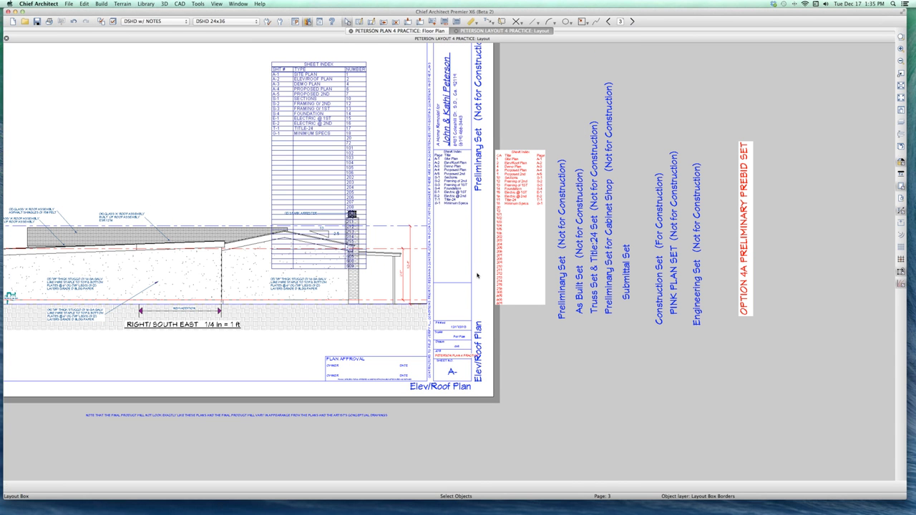
{"action": "double_click", "coordinate": [350, 202]}
{"action": "left_click_drag", "start_coordinate": [418, 86], "coordinate": [574, 100]}
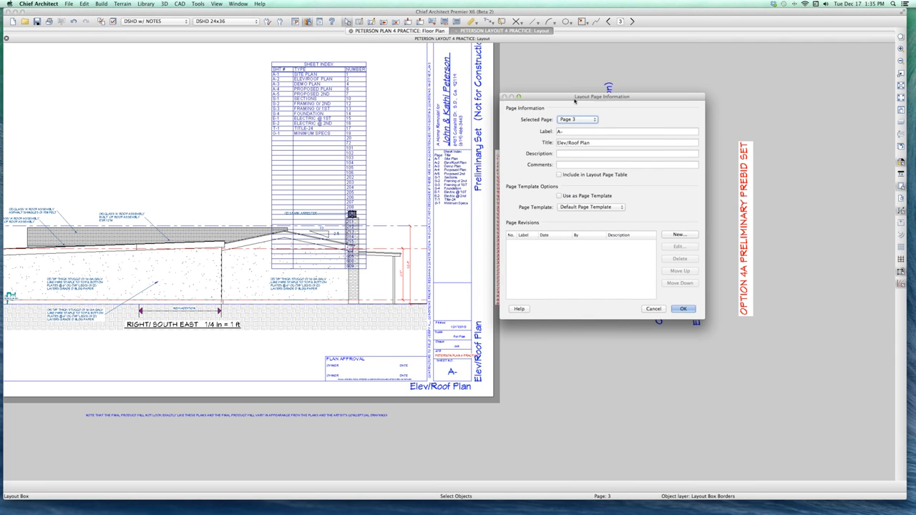
{"action": "left_click", "coordinate": [571, 131]}
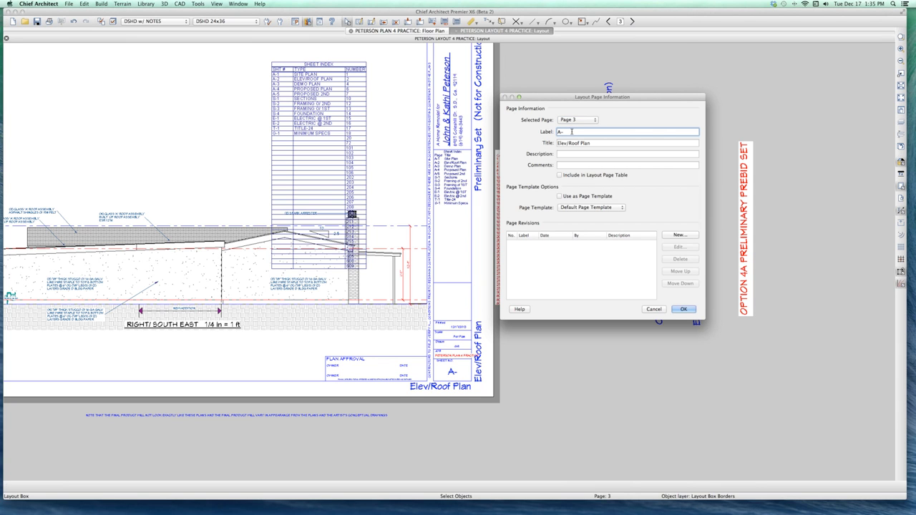
{"action": "type", "text": "#"}
{"action": "left_click_drag", "start_coordinate": [569, 132], "coordinate": [514, 128]}
{"action": "key", "text": "Return"}
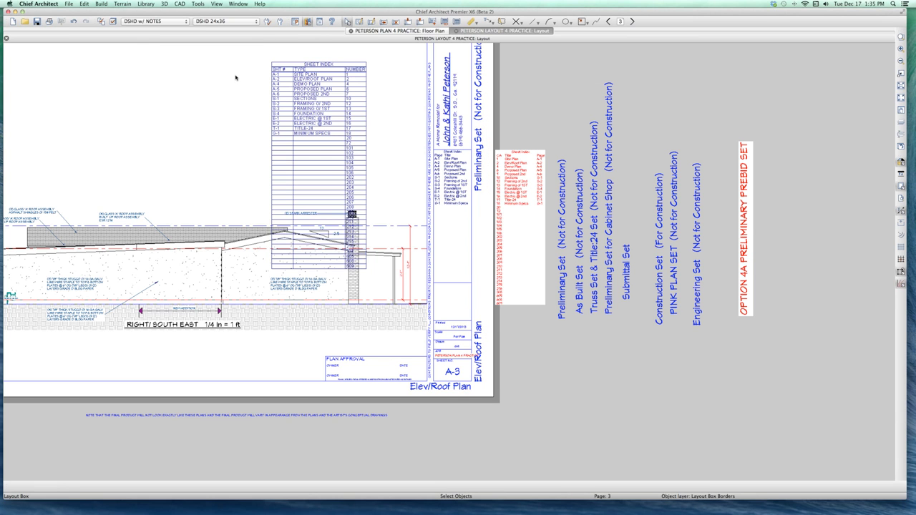
Step: Examine how the Sheet Index table on layout page 3 lists the sheets, compared with the red sheet index beside the page
{"action": "scroll", "coordinate": [316, 53], "scroll_direction": "down", "scroll_amount": 2}
{"action": "scroll", "coordinate": [226, 105], "scroll_direction": "up", "scroll_amount": 5}
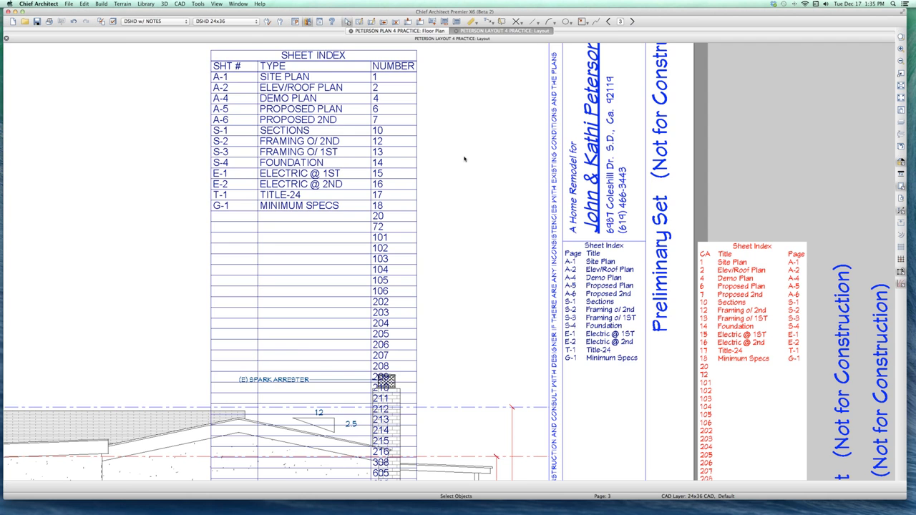
{"action": "scroll", "coordinate": [466, 156], "scroll_direction": "down", "scroll_amount": 1}
{"action": "key", "text": "super+g"}
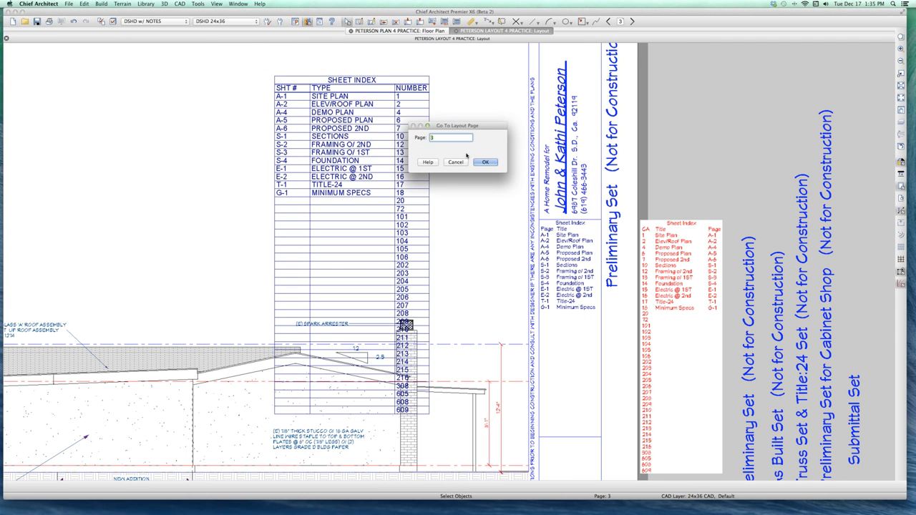
{"action": "type", "text": "3"}
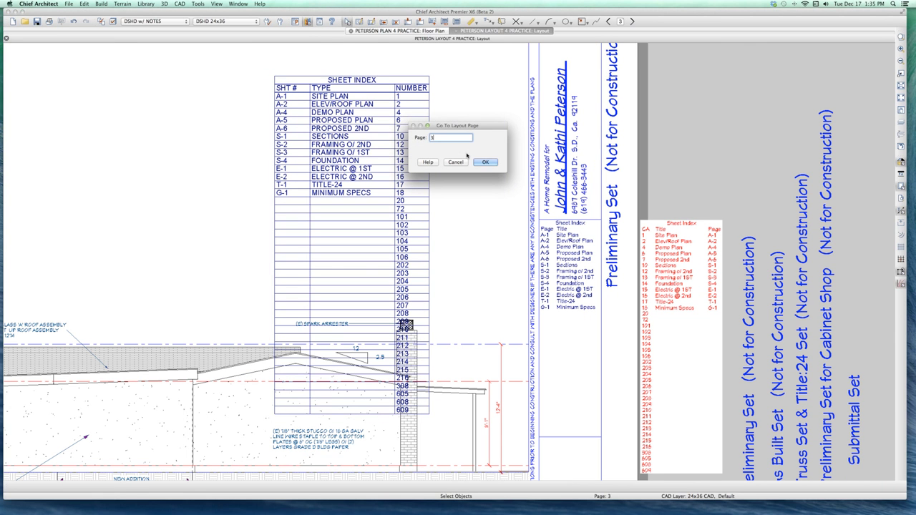
{"action": "key", "text": "Return"}
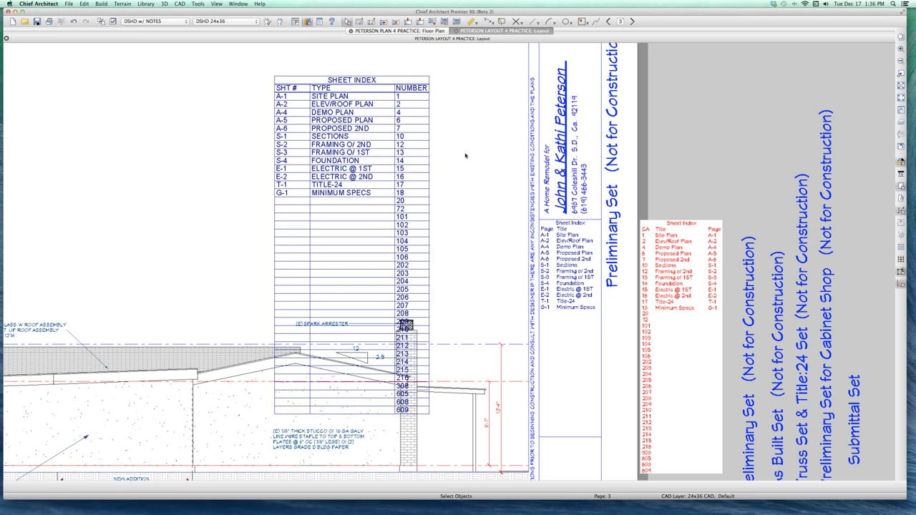
{"action": "scroll", "coordinate": [439, 255], "scroll_direction": "down", "scroll_amount": 1}
{"action": "scroll", "coordinate": [436, 243], "scroll_direction": "down", "scroll_amount": 2}
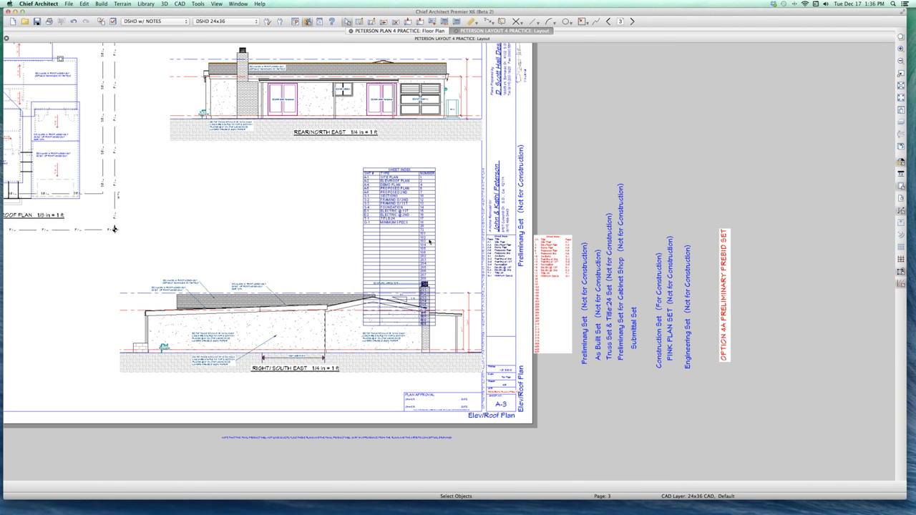
Step: Include layout page 3 in the layout page table through its page information
{"action": "double_click", "coordinate": [322, 215]}
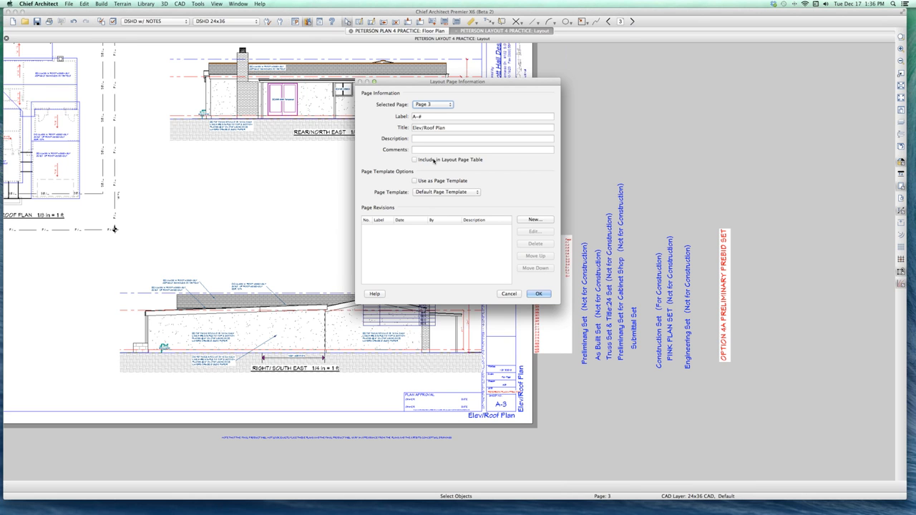
{"action": "left_click", "coordinate": [426, 116]}
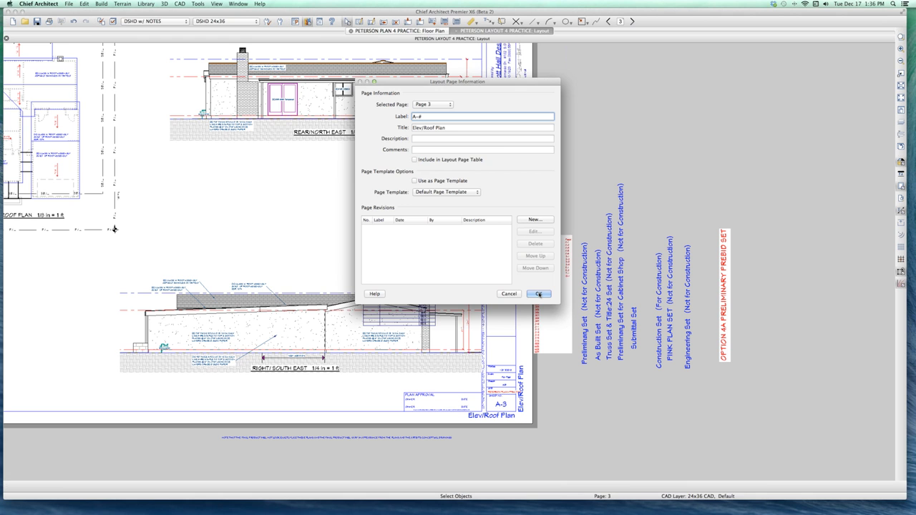
{"action": "left_click", "coordinate": [415, 160]}
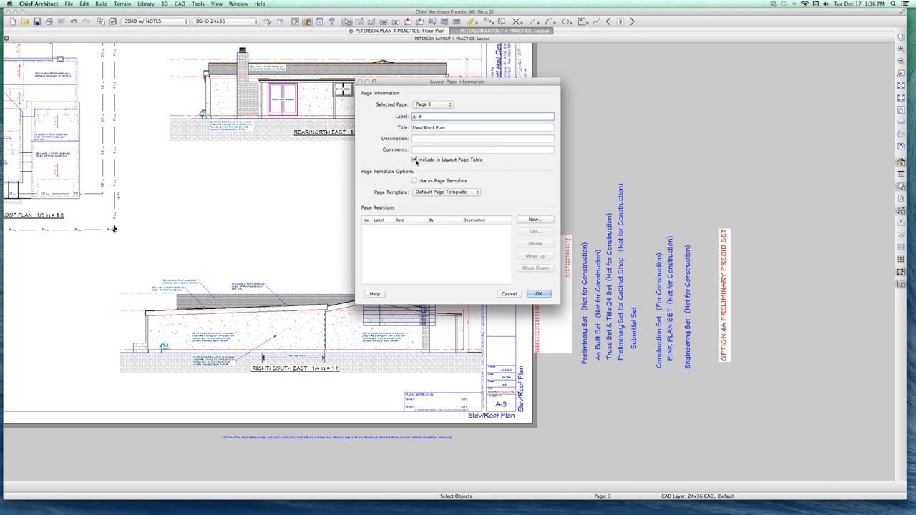
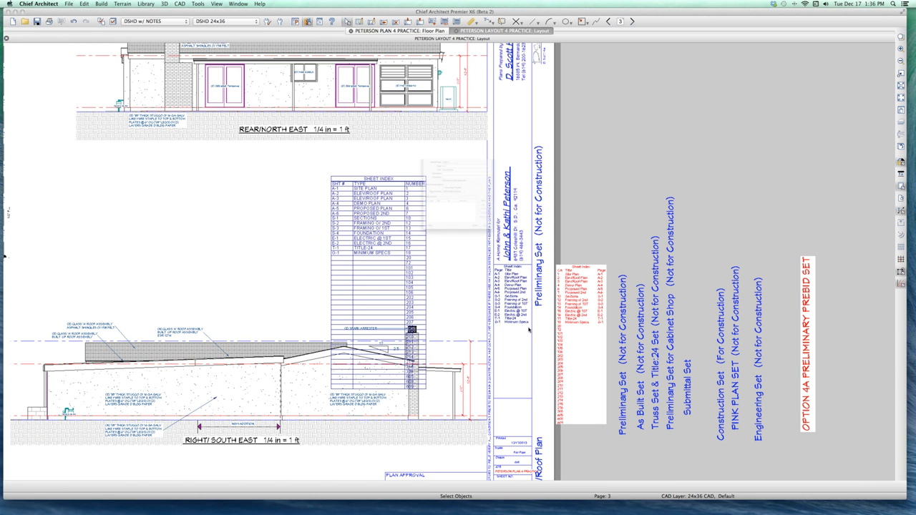
Step: Exclude layout page 3 from the layout page table and shorten its label to "A-"
{"action": "double_click", "coordinate": [529, 328]}
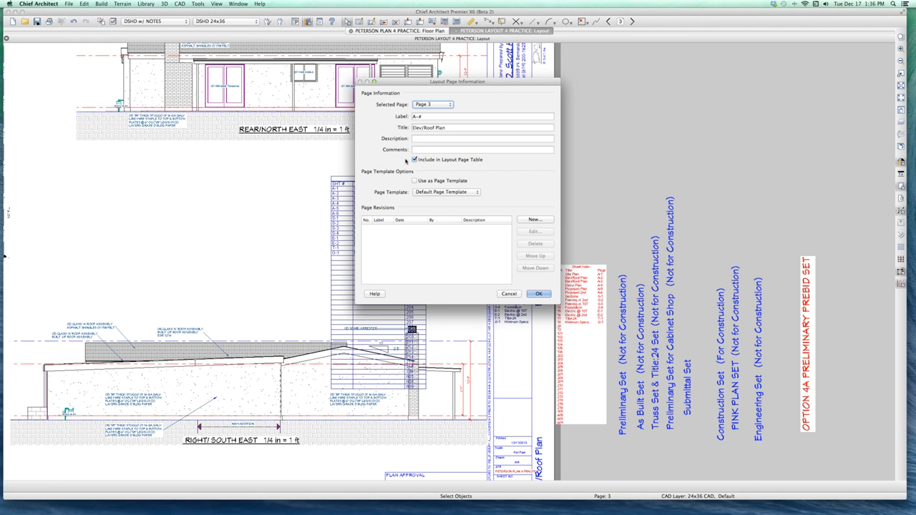
{"action": "left_click", "coordinate": [415, 159]}
{"action": "left_click", "coordinate": [421, 118]}
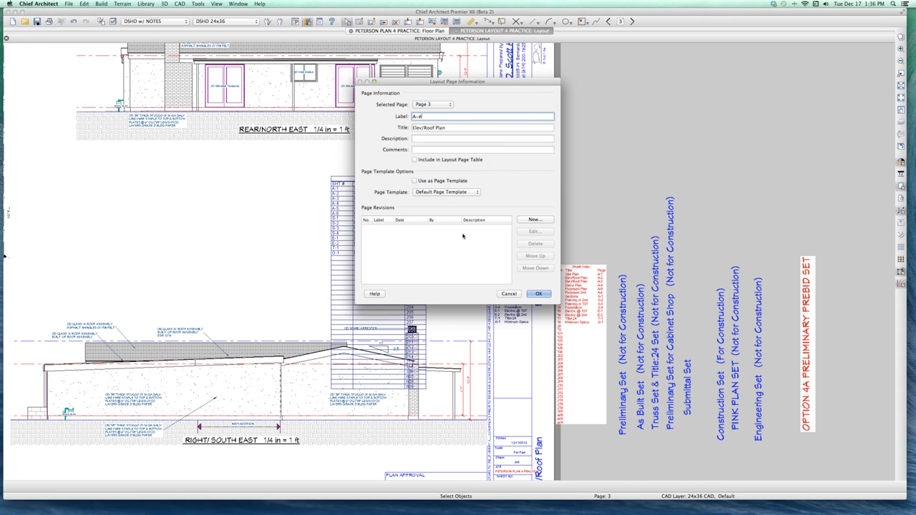
{"action": "key", "text": "BackSpace"}
{"action": "key", "text": "Return"}
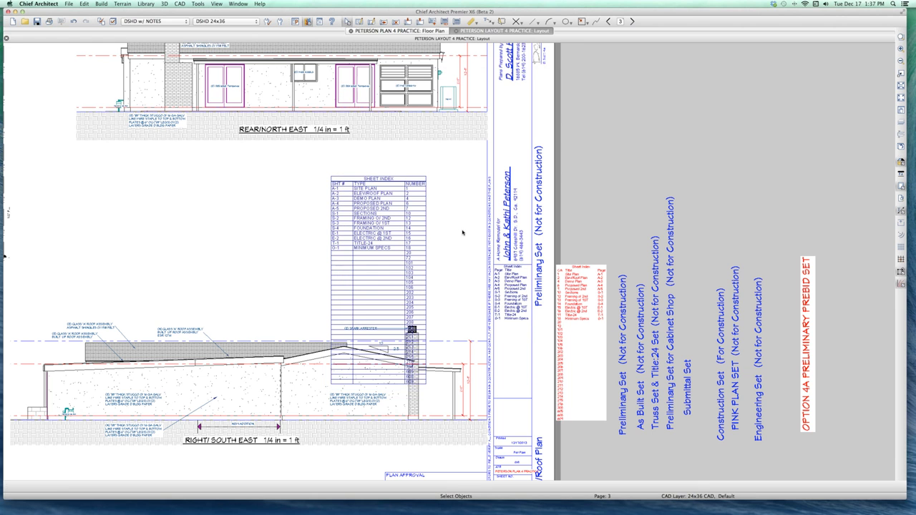
Step: Check the sheet numbering in the Sheet Index table against the sheet number in page 3's title block
{"action": "scroll", "coordinate": [369, 172], "scroll_direction": "down", "scroll_amount": 3}
{"action": "scroll", "coordinate": [377, 206], "scroll_direction": "up", "scroll_amount": 3}
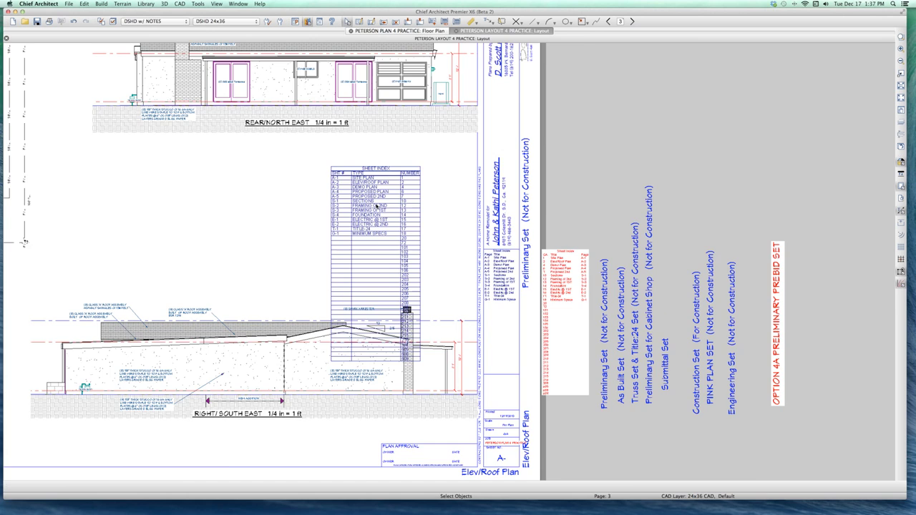
{"action": "scroll", "coordinate": [377, 206], "scroll_direction": "up", "scroll_amount": 4}
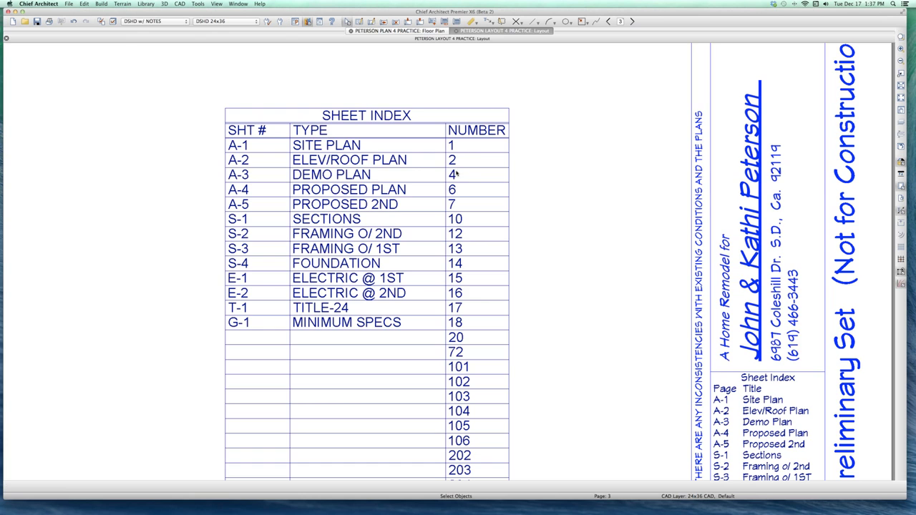
{"action": "scroll", "coordinate": [390, 182], "scroll_direction": "down", "scroll_amount": 1}
{"action": "scroll", "coordinate": [390, 181], "scroll_direction": "down", "scroll_amount": 2}
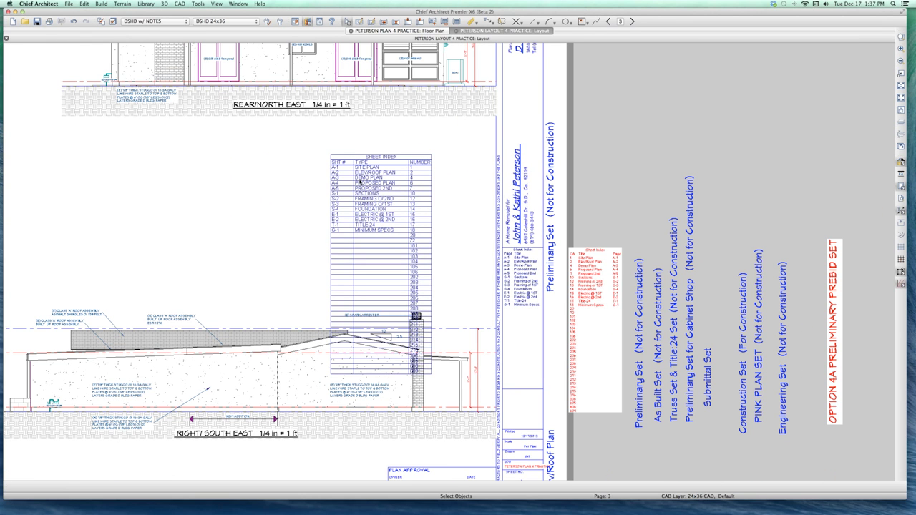
{"action": "left_click_drag", "start_coordinate": [289, 106], "coordinate": [466, 364]}
Step: Go to layout page 0 and inspect the Sheet Index table and the red sheet index beside the page
{"action": "key", "text": "super+g"}
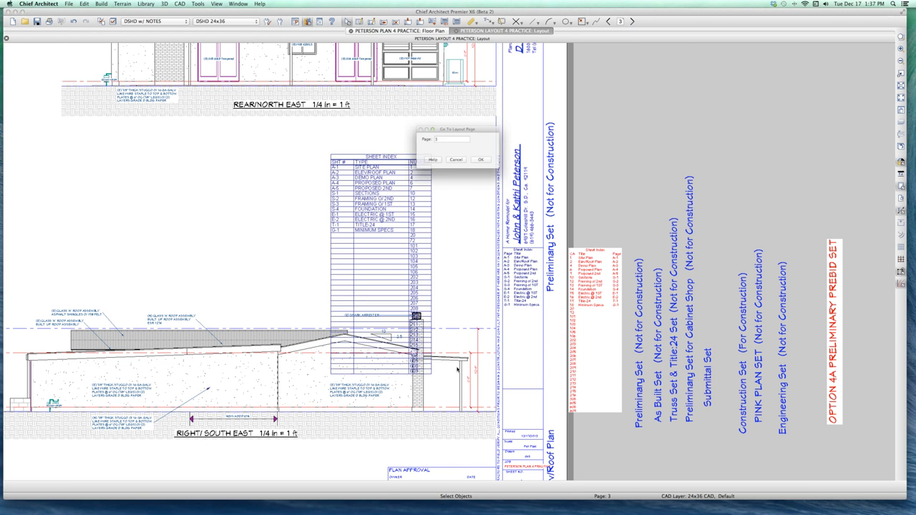
{"action": "type", "text": "0"}
{"action": "key", "text": "Return"}
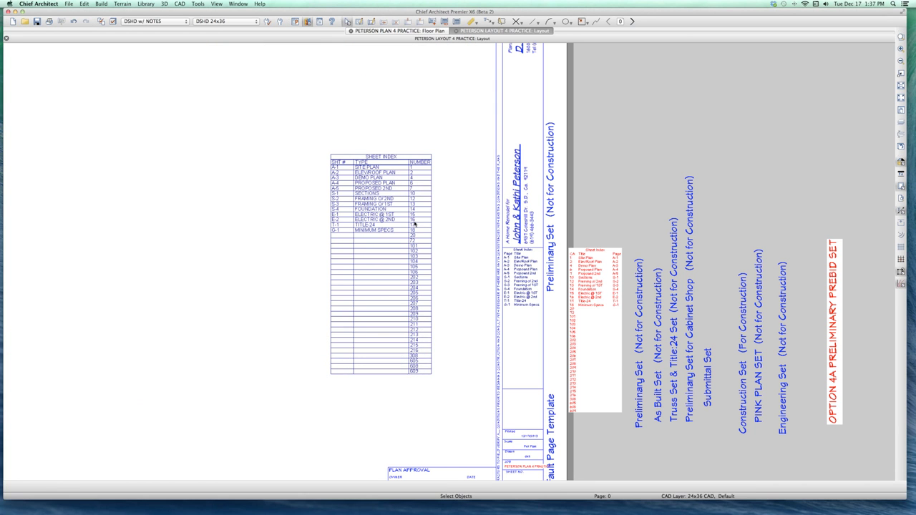
{"action": "left_click", "coordinate": [414, 225]}
{"action": "scroll", "coordinate": [406, 240], "scroll_direction": "down", "scroll_amount": 2}
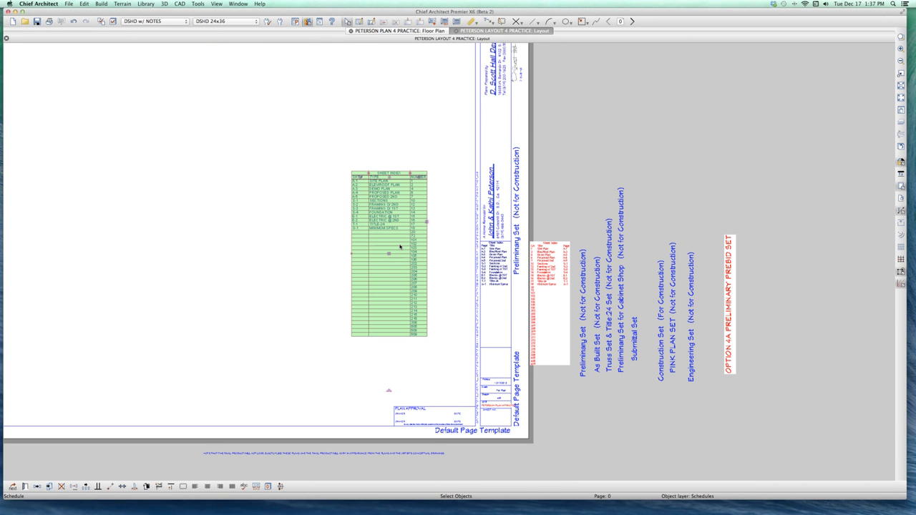
{"action": "left_click", "coordinate": [542, 258]}
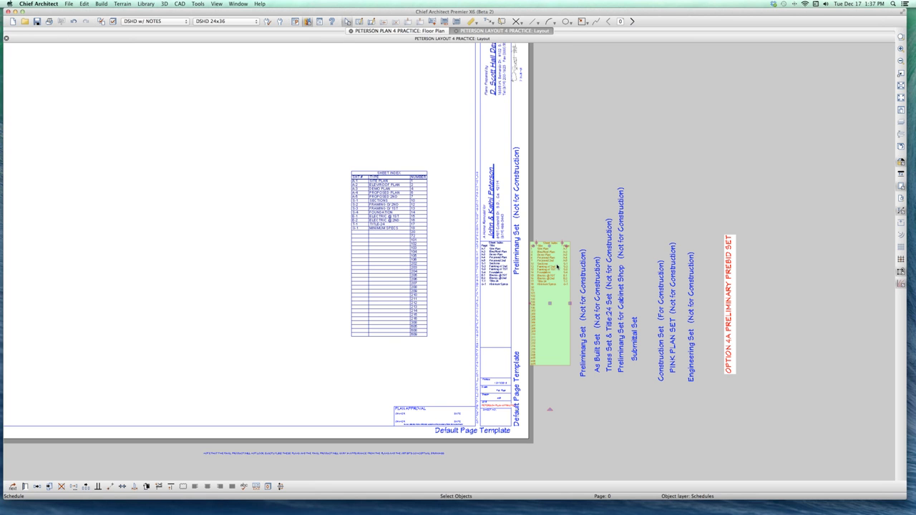
{"action": "scroll", "coordinate": [558, 259], "scroll_direction": "down", "scroll_amount": 1}
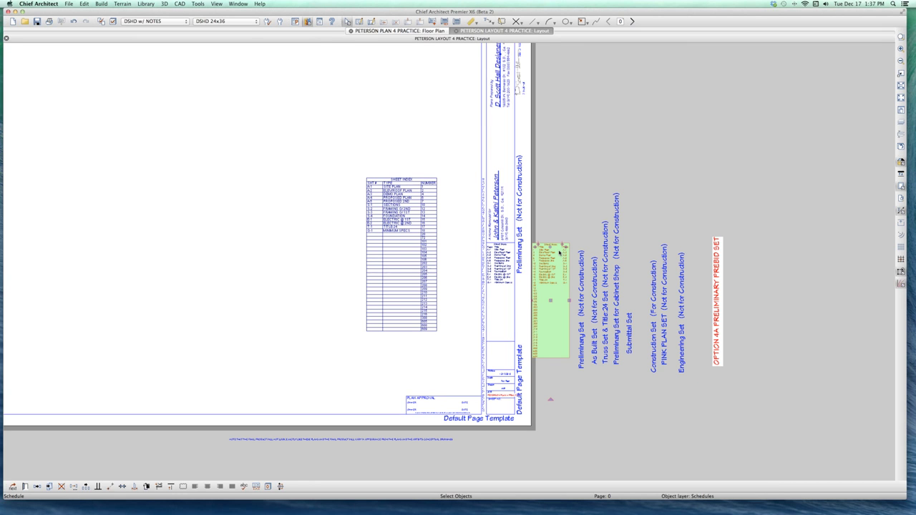
{"action": "scroll", "coordinate": [560, 252], "scroll_direction": "down", "scroll_amount": 2}
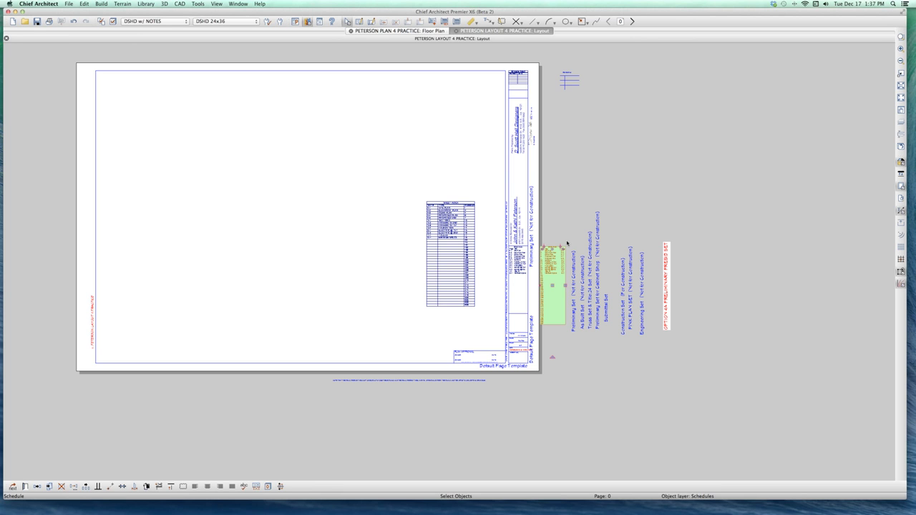
{"action": "left_click", "coordinate": [330, 206]}
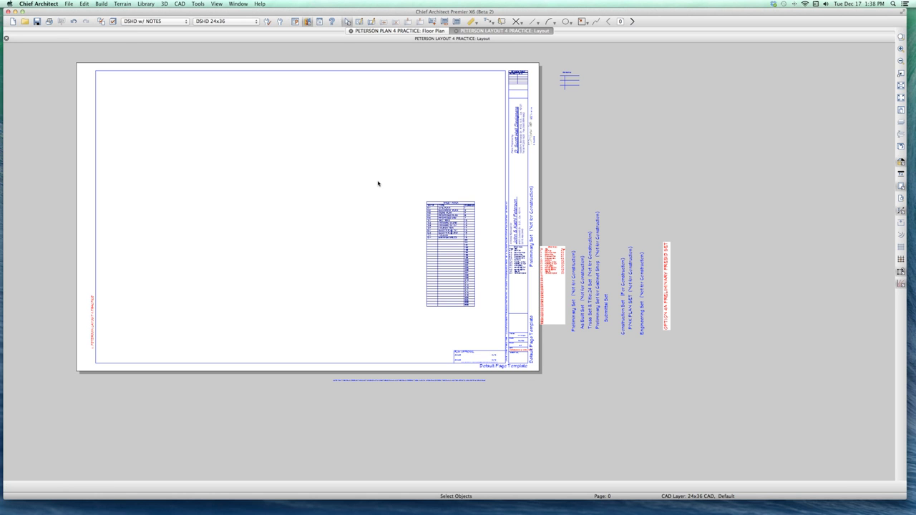
{"action": "scroll", "coordinate": [377, 182], "scroll_direction": "down", "scroll_amount": 2}
{"action": "scroll", "coordinate": [376, 182], "scroll_direction": "up", "scroll_amount": 3}
{"action": "scroll", "coordinate": [841, 395], "scroll_direction": "up", "scroll_amount": 1}
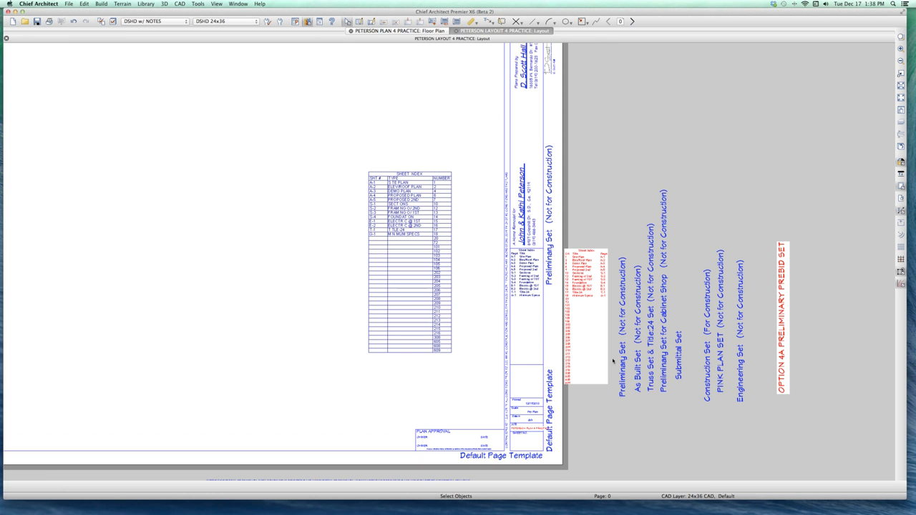
Step: Add the Label column after the "sht #" column in the Sheet Index table
{"action": "left_click", "coordinate": [401, 294]}
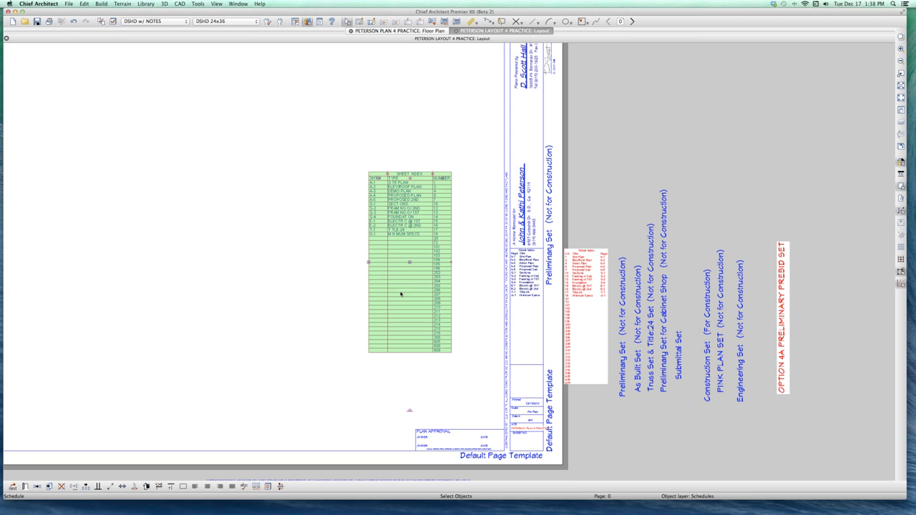
{"action": "double_click", "coordinate": [402, 294]}
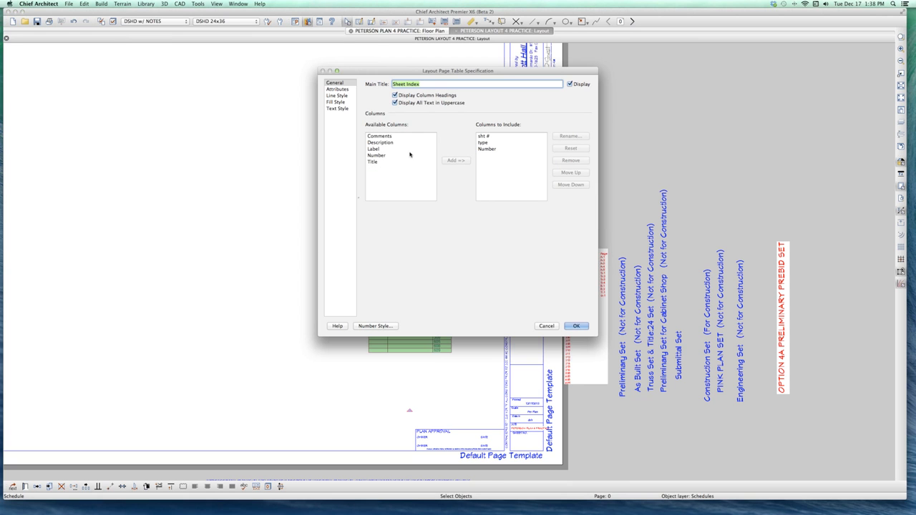
{"action": "left_click", "coordinate": [379, 156]}
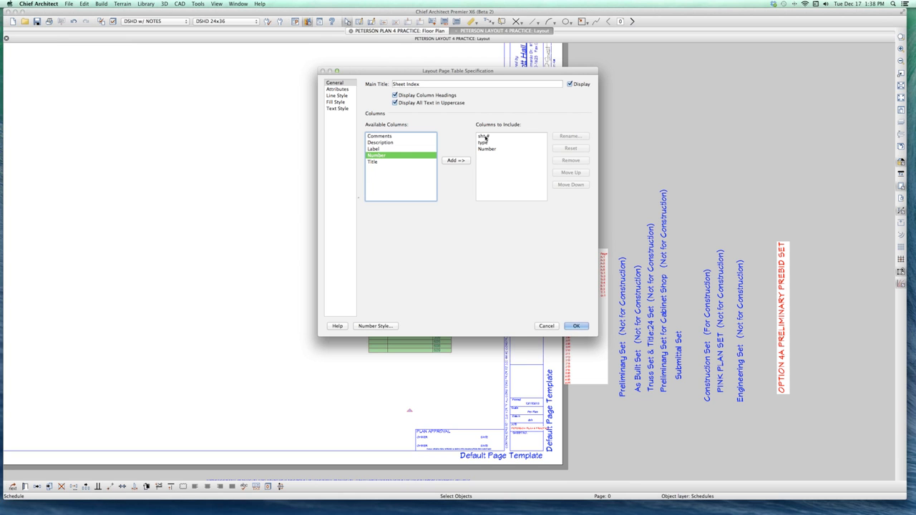
{"action": "left_click", "coordinate": [484, 137]}
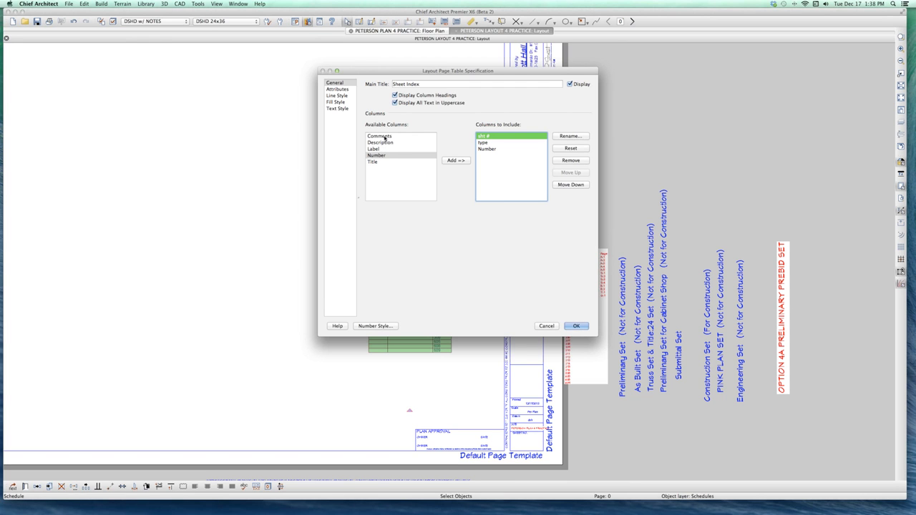
{"action": "left_click", "coordinate": [379, 151]}
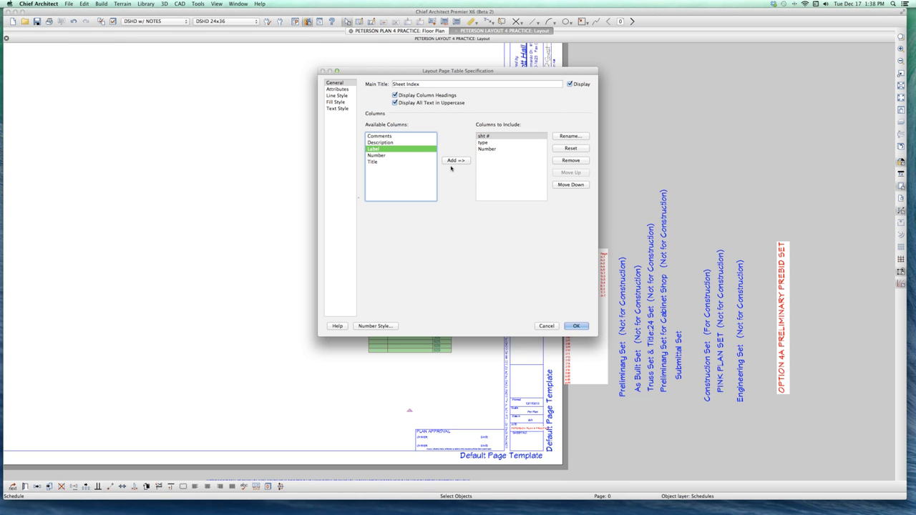
{"action": "left_click", "coordinate": [454, 161]}
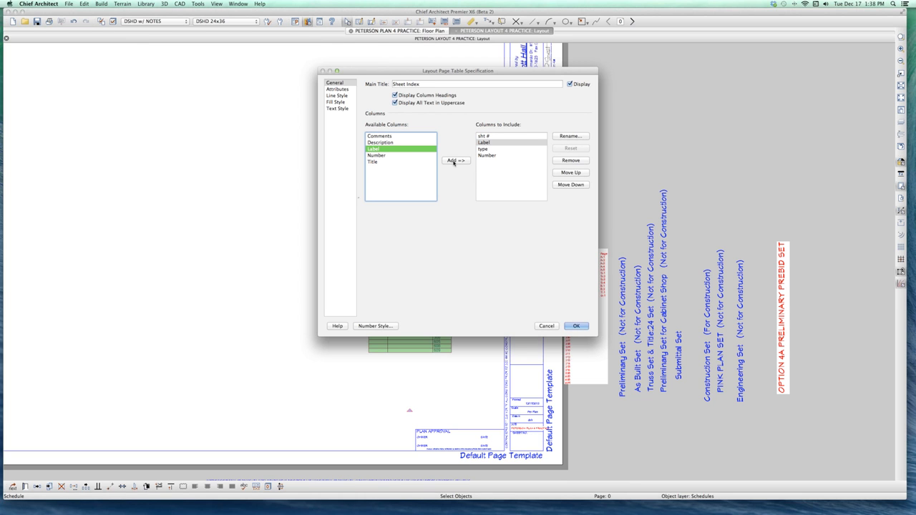
{"action": "left_click", "coordinate": [576, 326]}
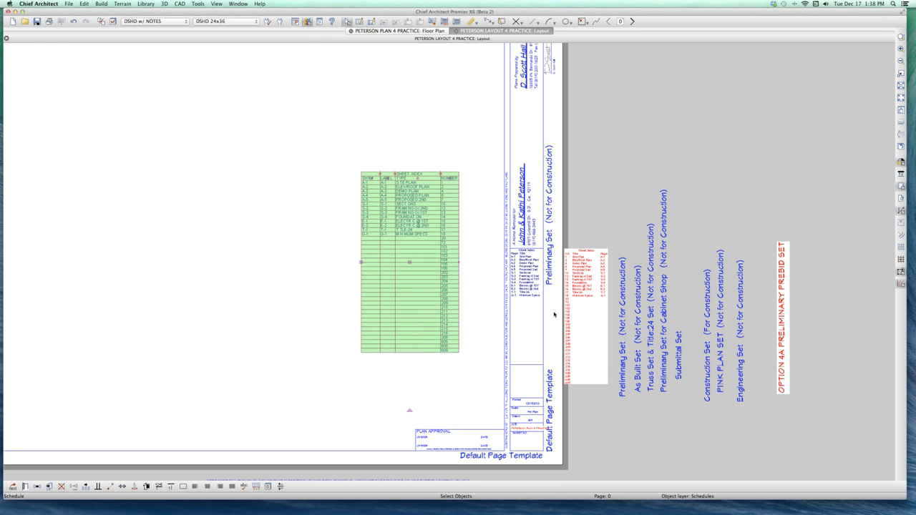
Step: Add the Title column to the columns included in the Sheet Index table
{"action": "scroll", "coordinate": [461, 271], "scroll_direction": "up", "scroll_amount": 2}
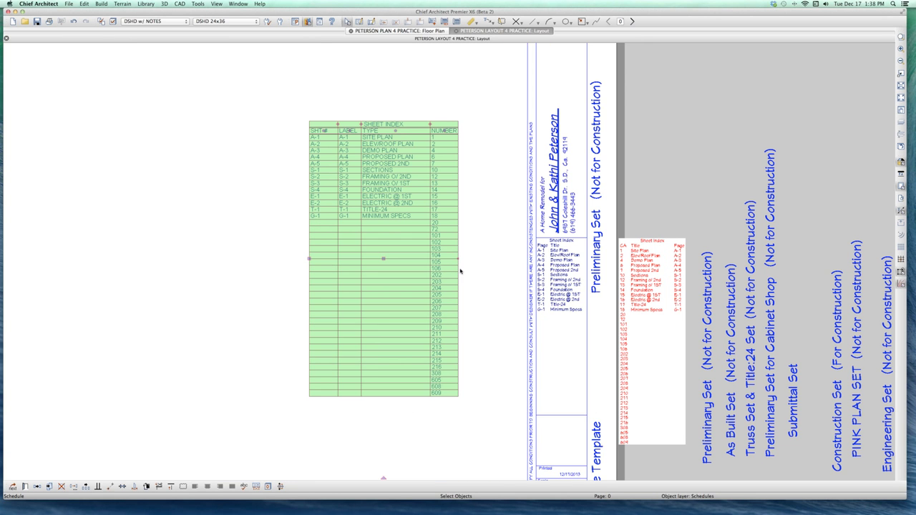
{"action": "scroll", "coordinate": [461, 271], "scroll_direction": "up", "scroll_amount": 1}
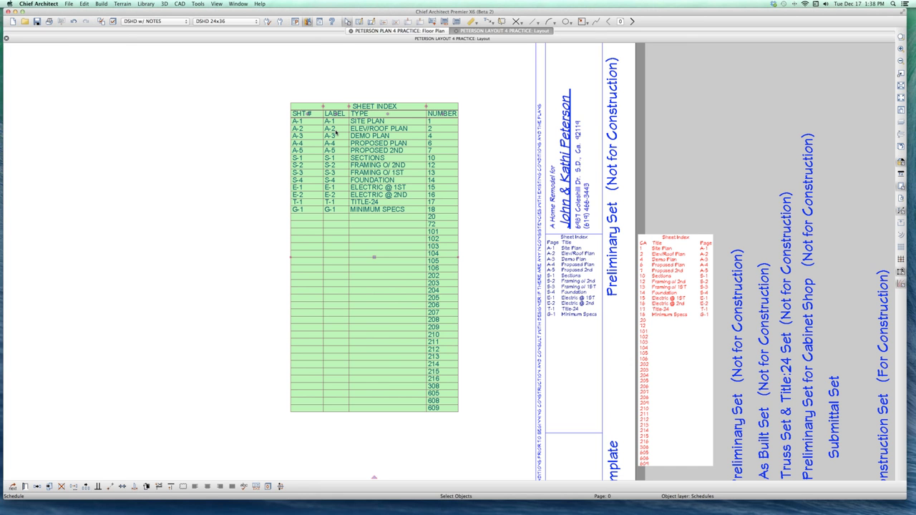
{"action": "double_click", "coordinate": [336, 132]}
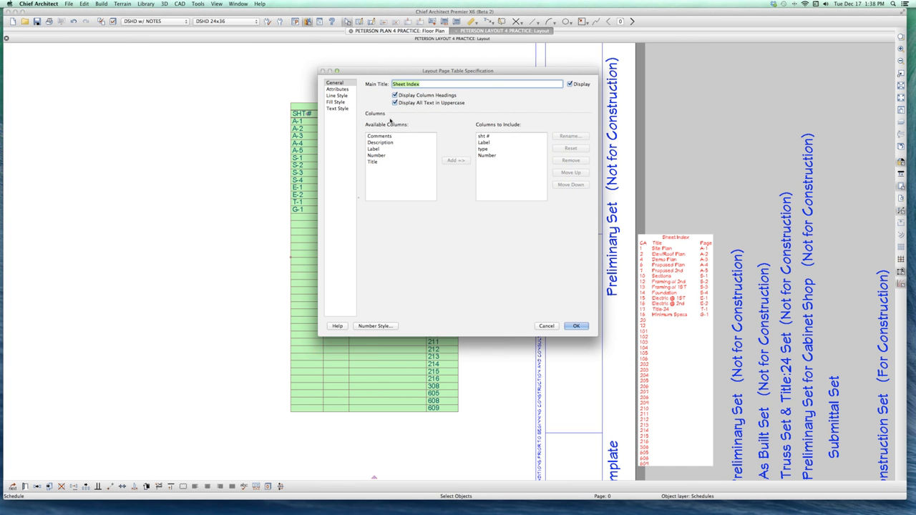
{"action": "left_click_drag", "start_coordinate": [392, 72], "coordinate": [571, 139]}
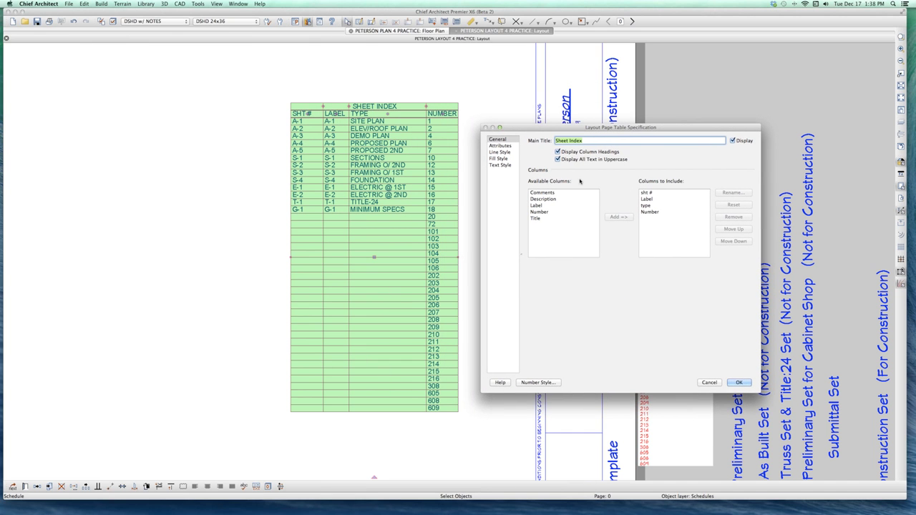
{"action": "left_click", "coordinate": [536, 219]}
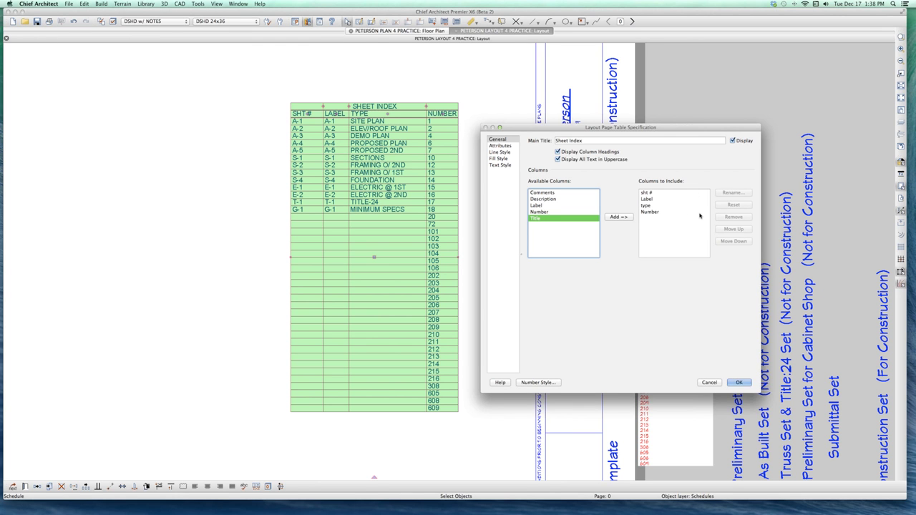
{"action": "left_click", "coordinate": [613, 217]}
{"action": "left_click", "coordinate": [739, 383]}
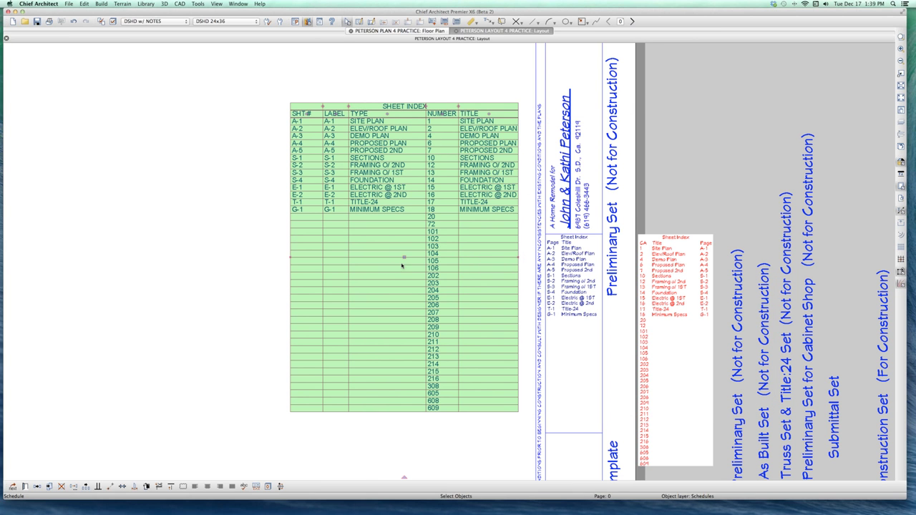
Step: Move the Sheet Index table away from the title block and widen its Title column
{"action": "left_click_drag", "start_coordinate": [405, 257], "coordinate": [361, 265]}
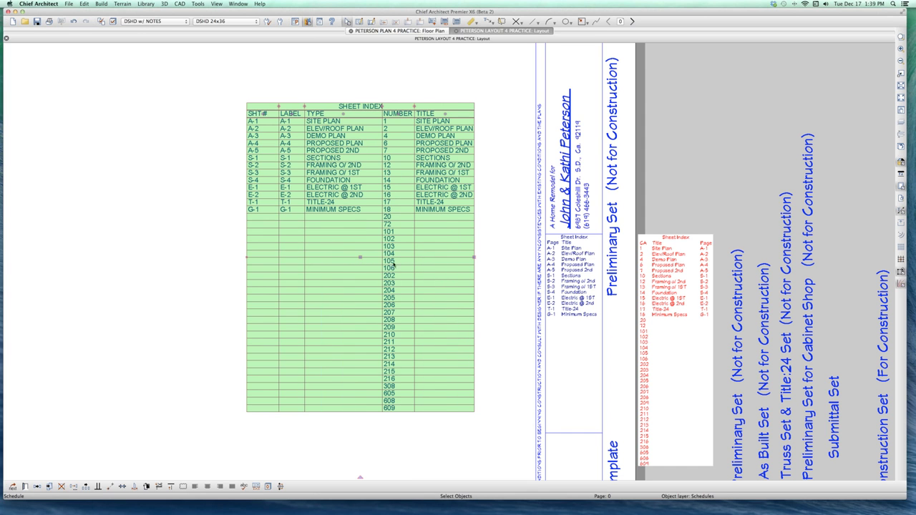
{"action": "left_click_drag", "start_coordinate": [473, 257], "coordinate": [502, 257]}
{"action": "scroll", "coordinate": [436, 114], "scroll_direction": "down", "scroll_amount": 2}
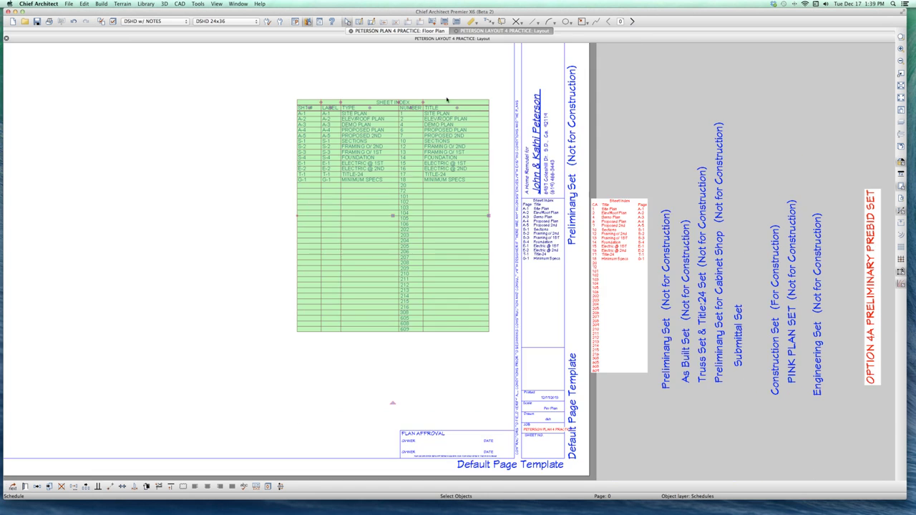
{"action": "scroll", "coordinate": [430, 107], "scroll_direction": "up", "scroll_amount": 4}
{"action": "key", "text": "Escape"}
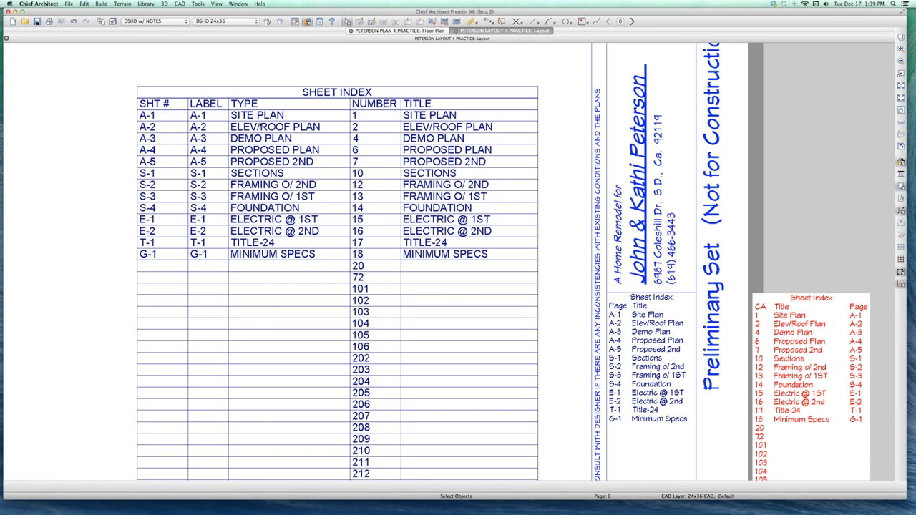
Step: Open the Sheet Index table's specification and bring up the renaming of its included Label column
{"action": "left_click", "coordinate": [411, 176]}
{"action": "double_click", "coordinate": [411, 177]}
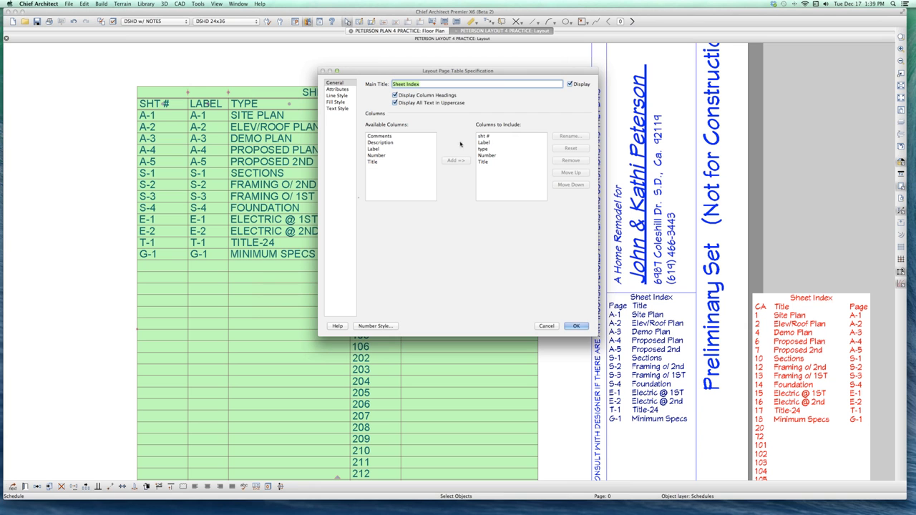
{"action": "left_click", "coordinate": [486, 143]}
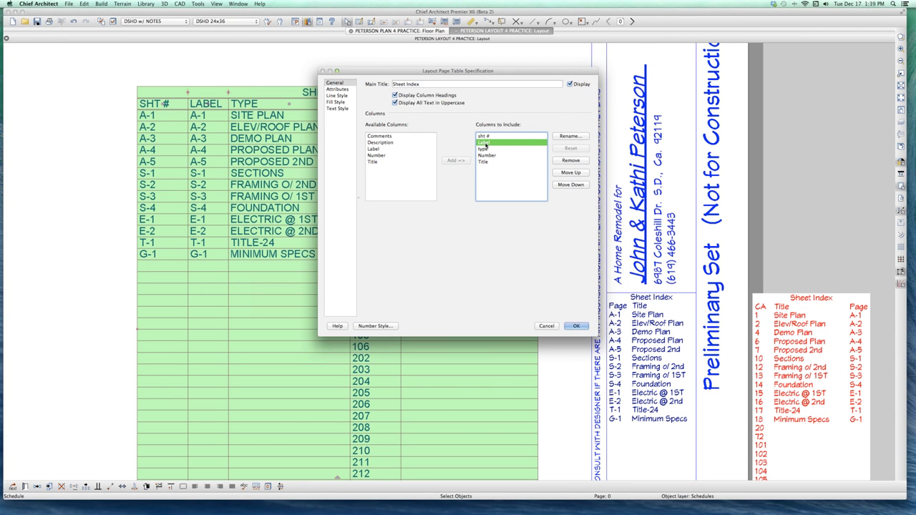
{"action": "double_click", "coordinate": [486, 143]}
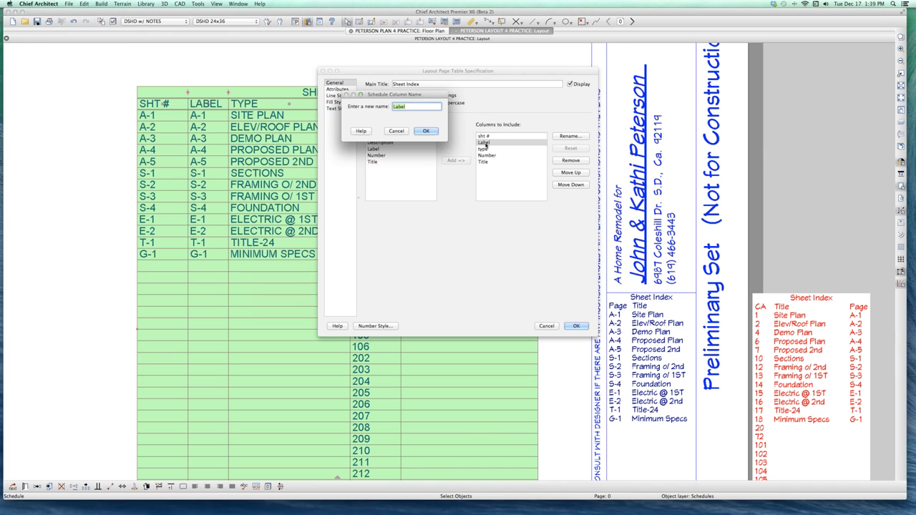
{"action": "left_click", "coordinate": [390, 131]}
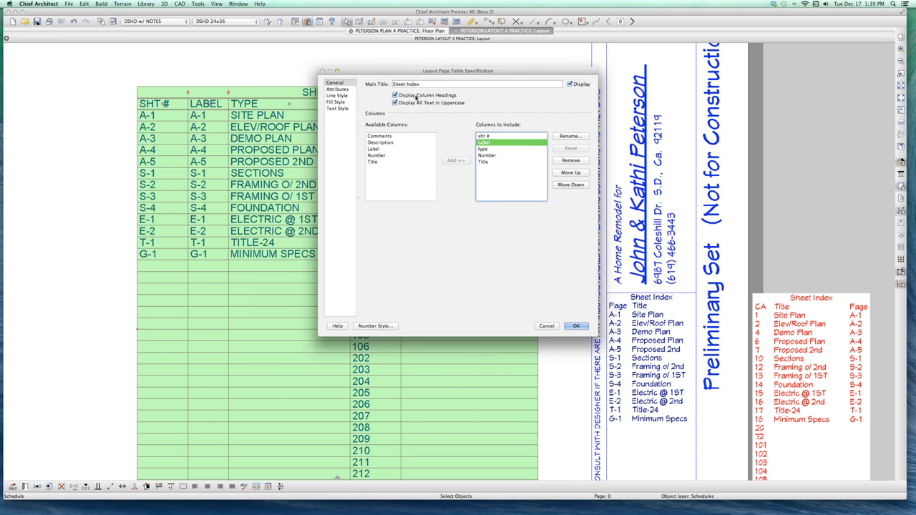
Step: Turn off the border and grid lines of the Sheet Index table
{"action": "left_click", "coordinate": [337, 90]}
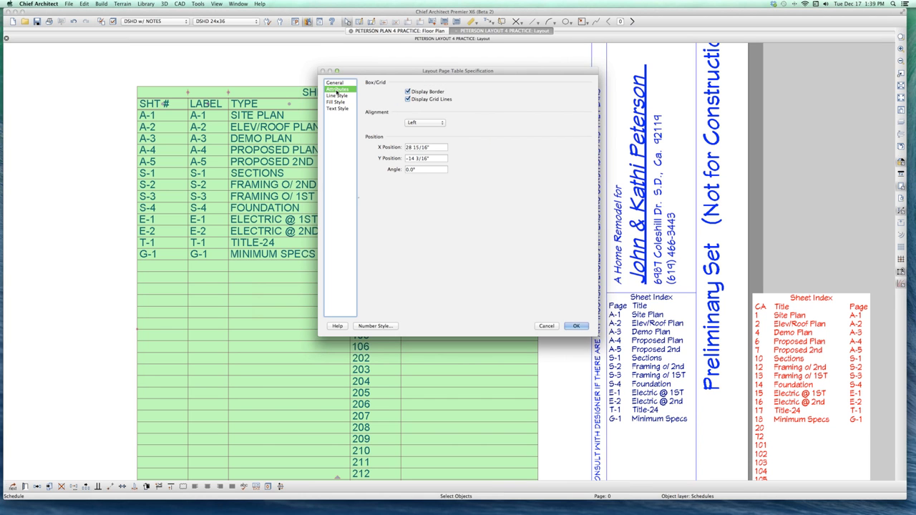
{"action": "left_click", "coordinate": [423, 94]}
{"action": "left_click", "coordinate": [425, 100]}
{"action": "left_click", "coordinate": [577, 326]}
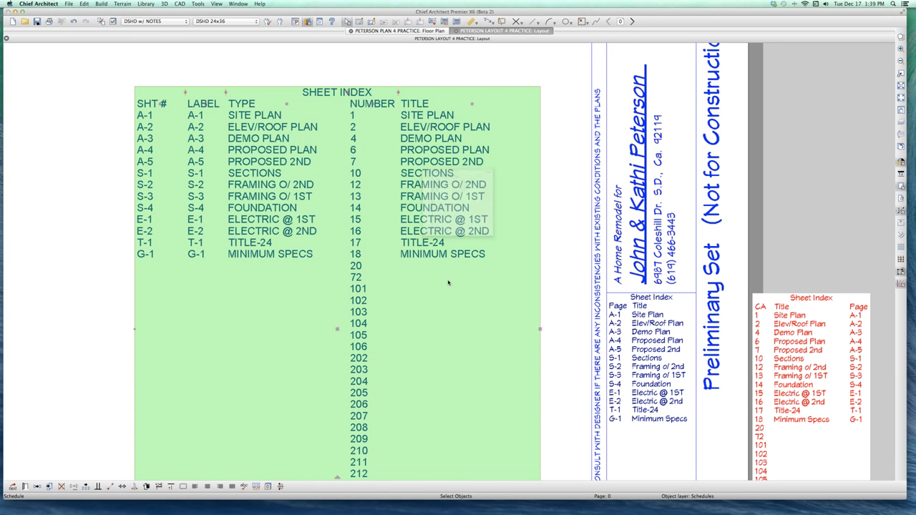
Step: Turn the Sheet Index table's border and grid lines back on and make its text use the layer's text style
{"action": "double_click", "coordinate": [448, 283]}
{"action": "left_click", "coordinate": [337, 90]}
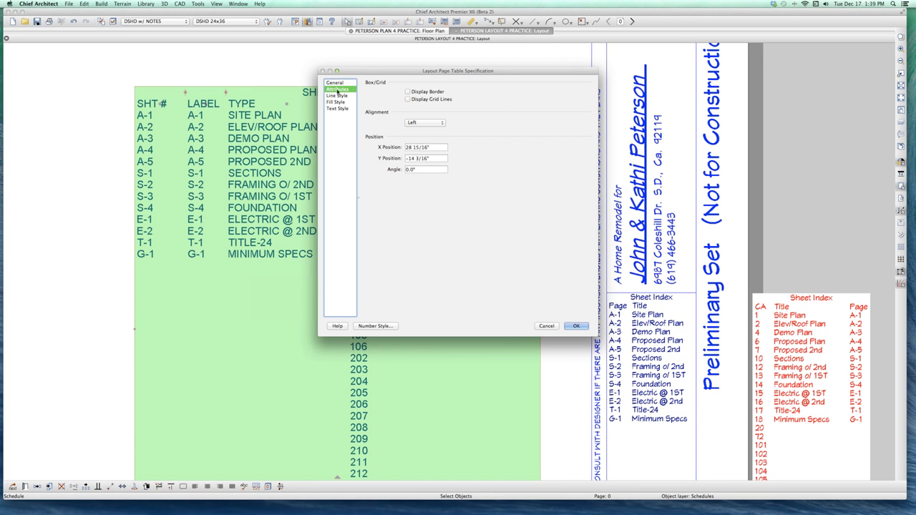
{"action": "left_click", "coordinate": [408, 101]}
{"action": "left_click", "coordinate": [339, 96]}
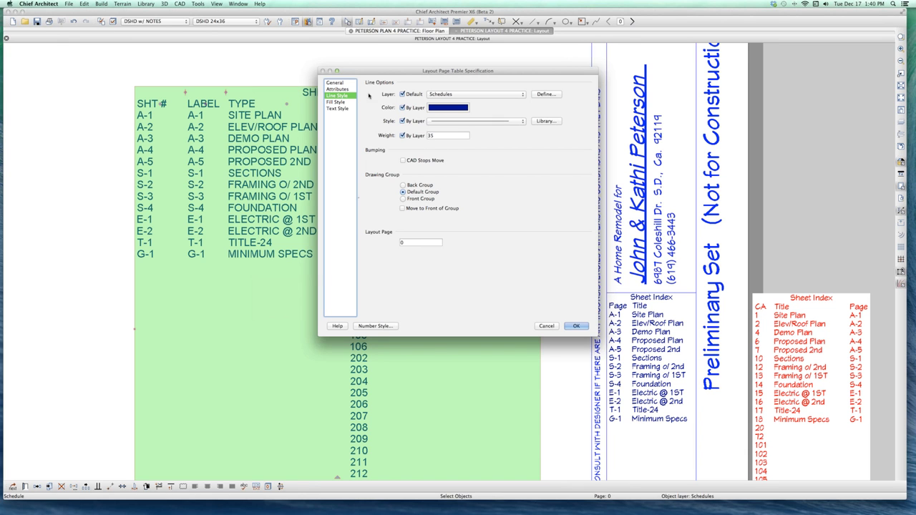
{"action": "left_click", "coordinate": [344, 103]}
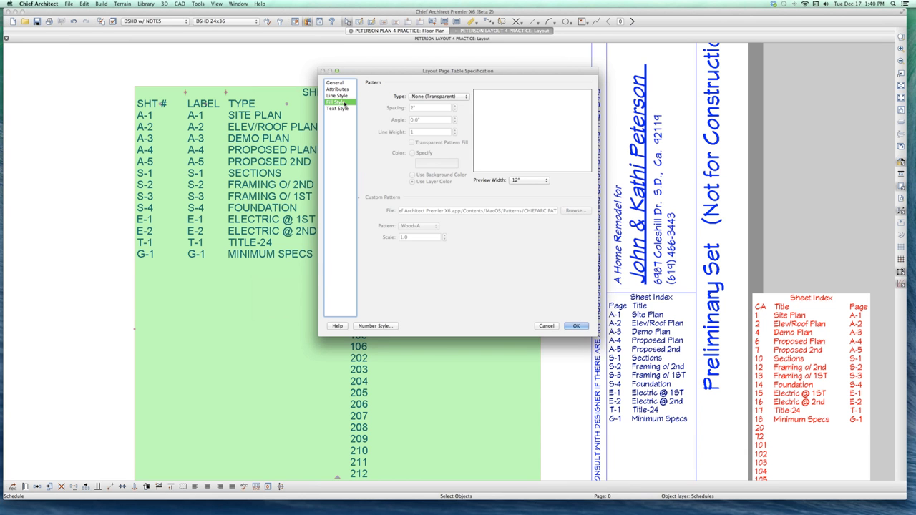
{"action": "left_click", "coordinate": [343, 108]}
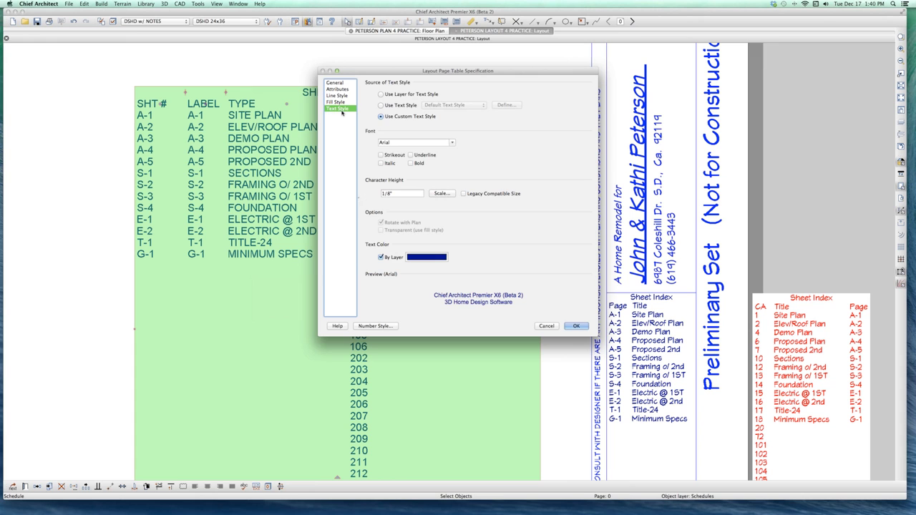
{"action": "left_click", "coordinate": [401, 96]}
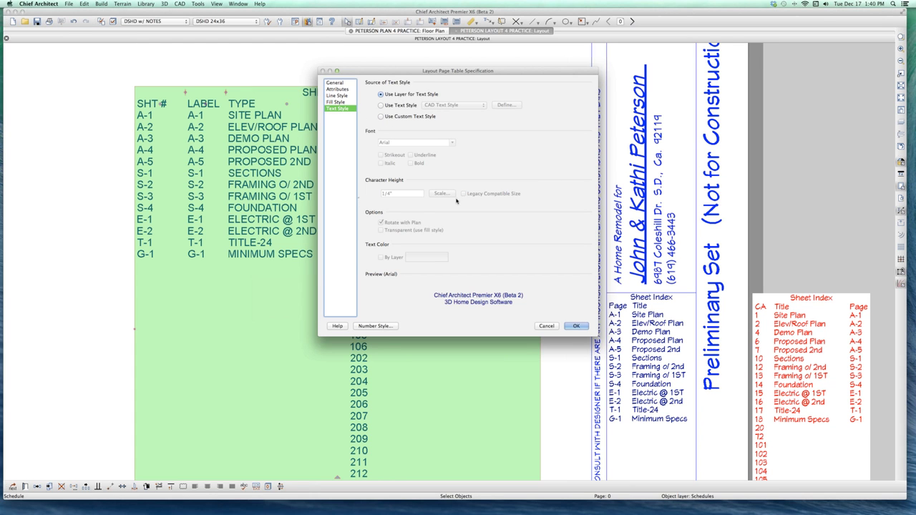
{"action": "left_click", "coordinate": [575, 327]}
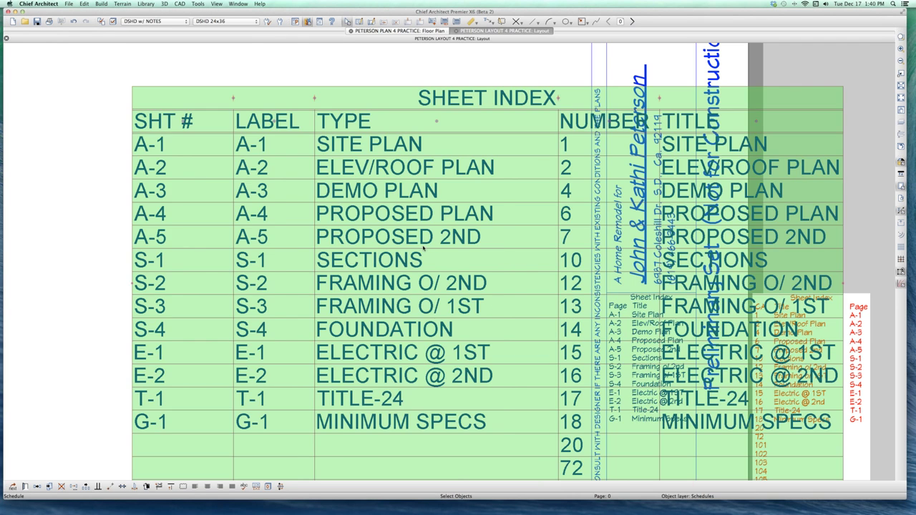
Step: Set the text style of the Sheet Index table's Schedules layer to 0.3 CH
{"action": "scroll", "coordinate": [425, 248], "scroll_direction": "down", "scroll_amount": 3}
{"action": "scroll", "coordinate": [373, 229], "scroll_direction": "down", "scroll_amount": 2}
{"action": "right_click", "coordinate": [394, 254]}
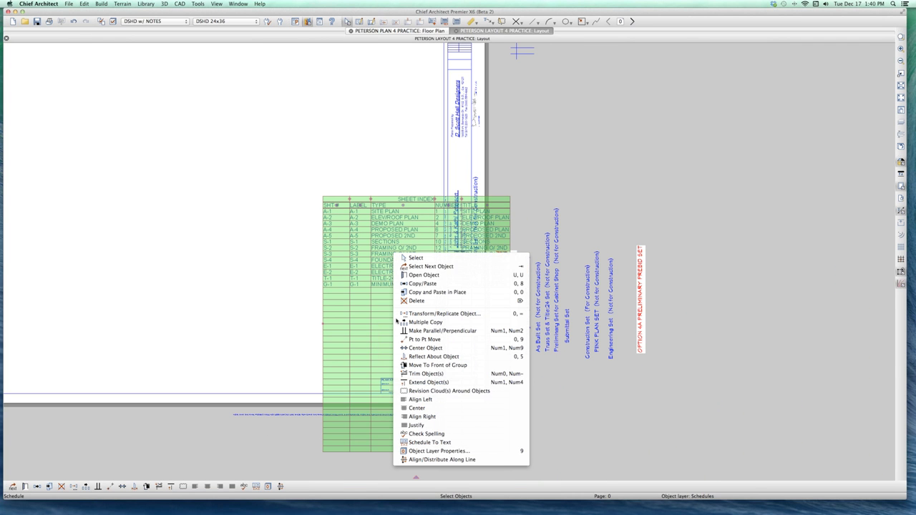
{"action": "left_click", "coordinate": [446, 453]}
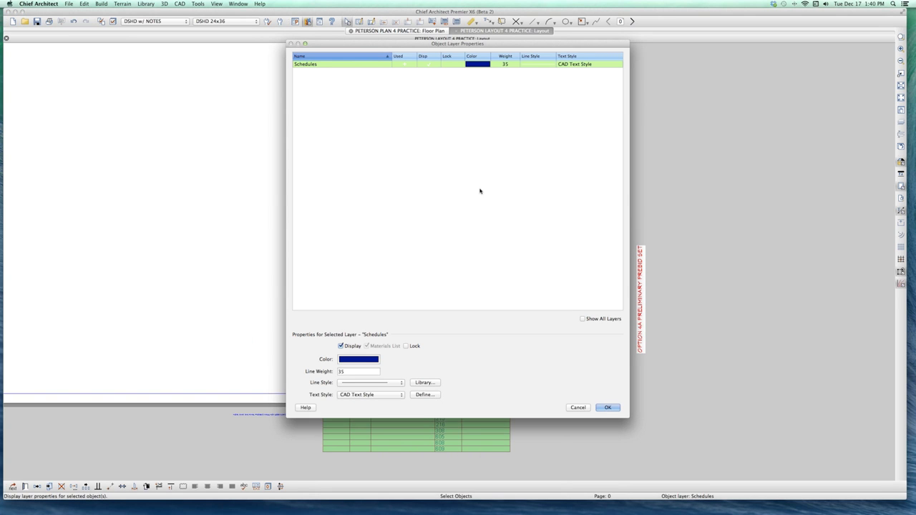
{"action": "left_click", "coordinate": [360, 396]}
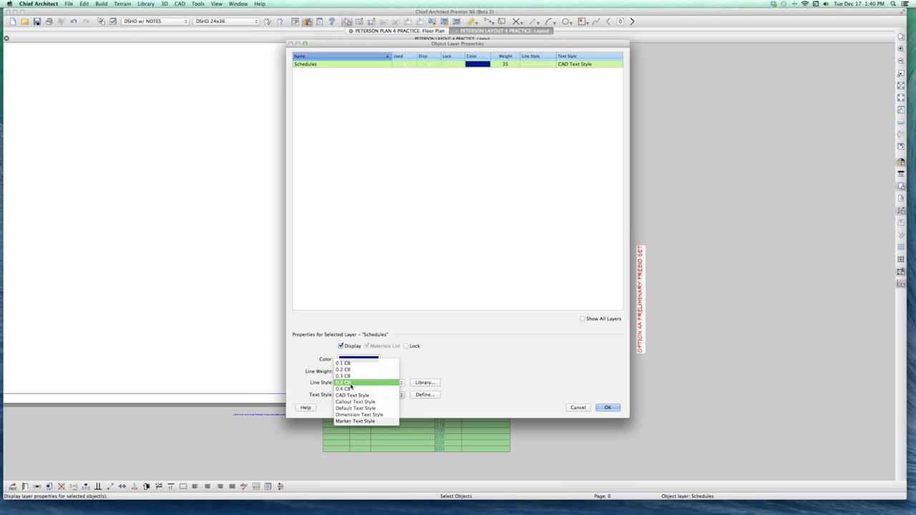
{"action": "left_click", "coordinate": [351, 384]}
{"action": "left_click", "coordinate": [608, 407]}
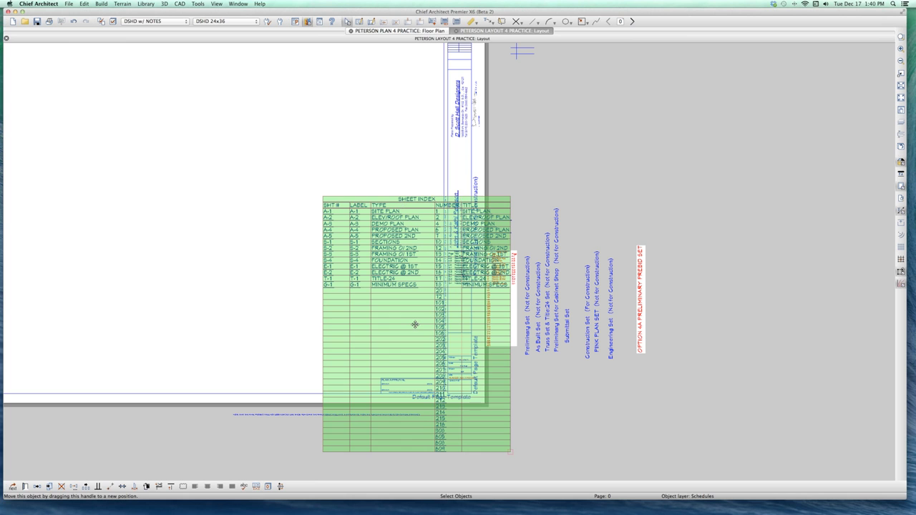
Step: Move the enlarged Sheet Index table off the title block into the open area of the template page
{"action": "left_click_drag", "start_coordinate": [415, 325], "coordinate": [323, 242]}
{"action": "scroll", "coordinate": [323, 242], "scroll_direction": "down", "scroll_amount": 2}
{"action": "scroll", "coordinate": [293, 144], "scroll_direction": "up", "scroll_amount": 3}
{"action": "scroll", "coordinate": [294, 144], "scroll_direction": "up", "scroll_amount": 1}
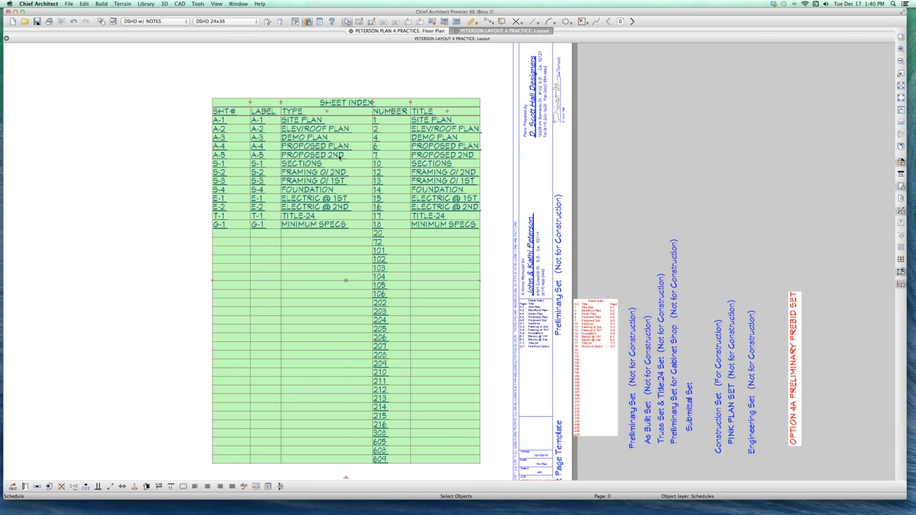
Step: Review the available and included columns in the Sheet Index table's specification, leaving its settings as they are
{"action": "double_click", "coordinate": [341, 156]}
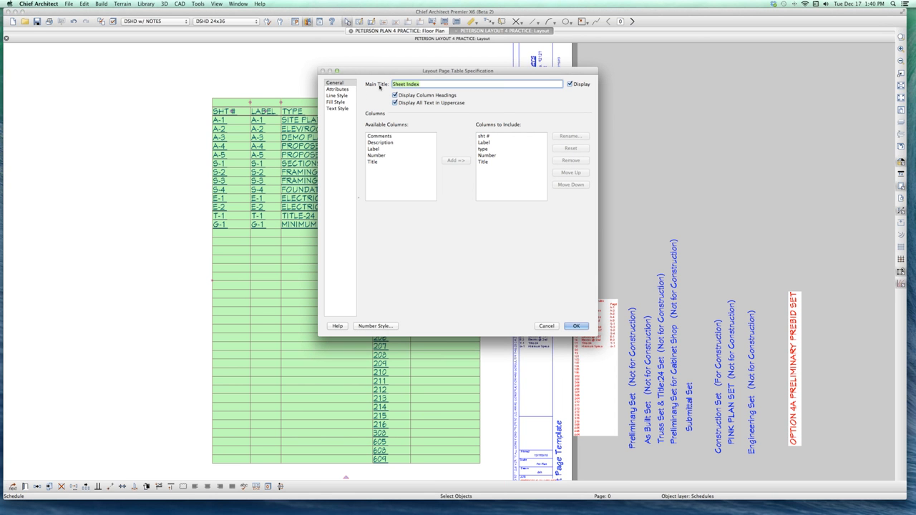
{"action": "left_click_drag", "start_coordinate": [385, 76], "coordinate": [573, 120]}
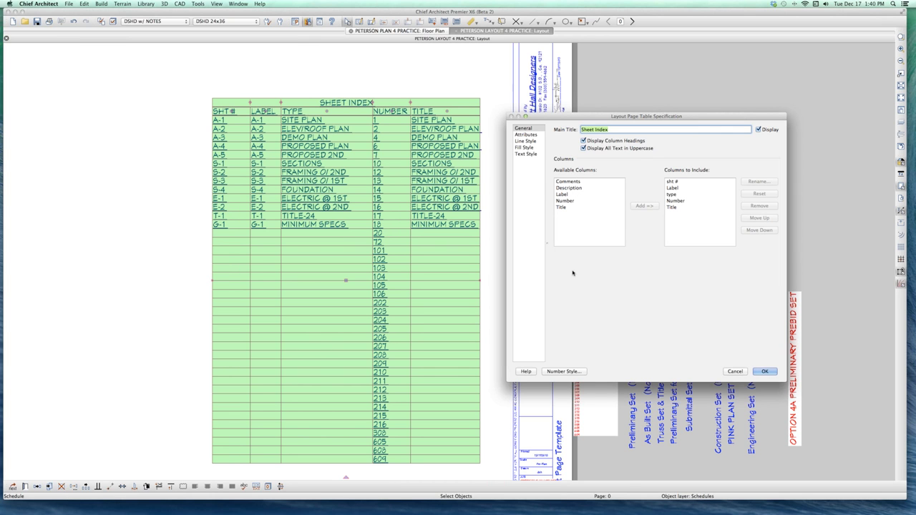
{"action": "left_click", "coordinate": [735, 371]}
{"action": "left_click", "coordinate": [523, 260]}
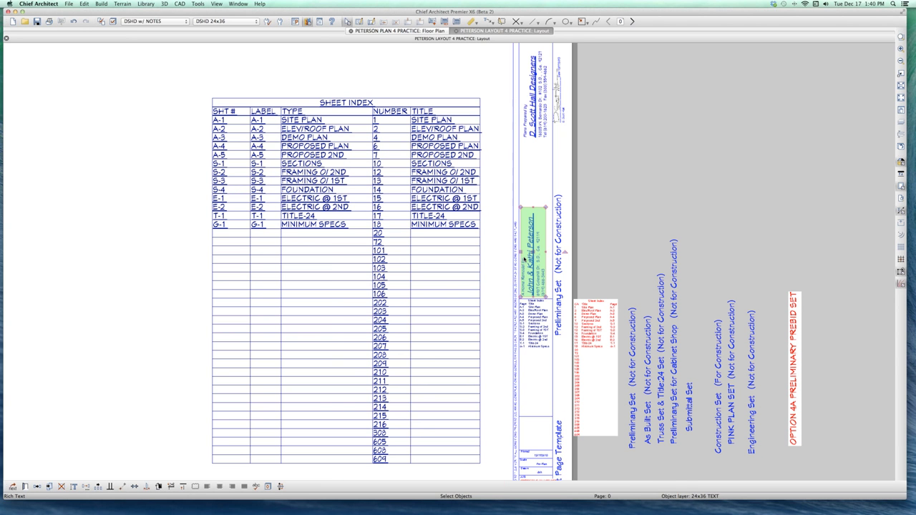
Step: Set page 1's description to "des test" and its comments to "comm test" in the layout page information
{"action": "key", "text": "Page_Down"}
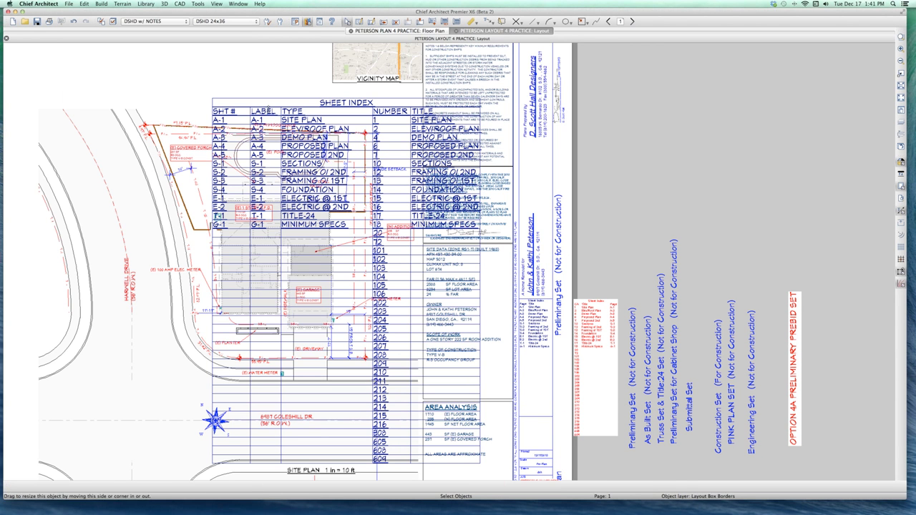
{"action": "left_click", "coordinate": [270, 109]}
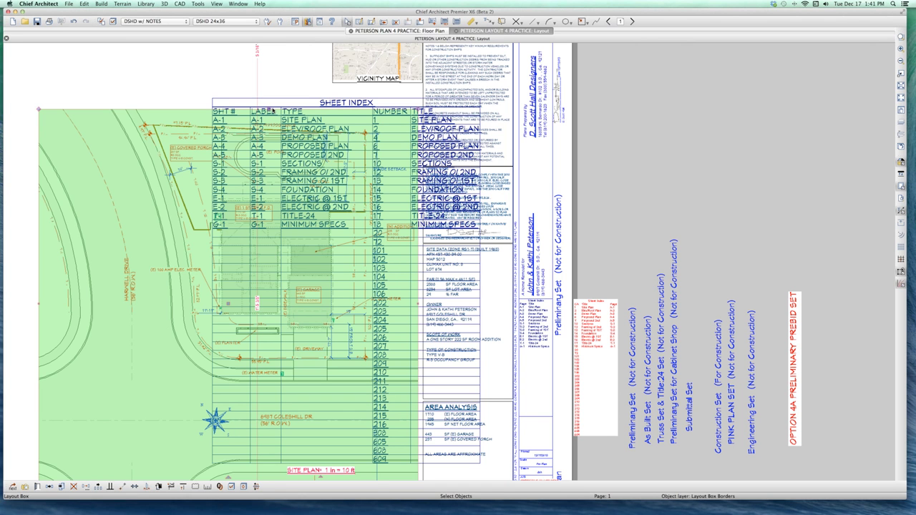
{"action": "double_click", "coordinate": [396, 178]}
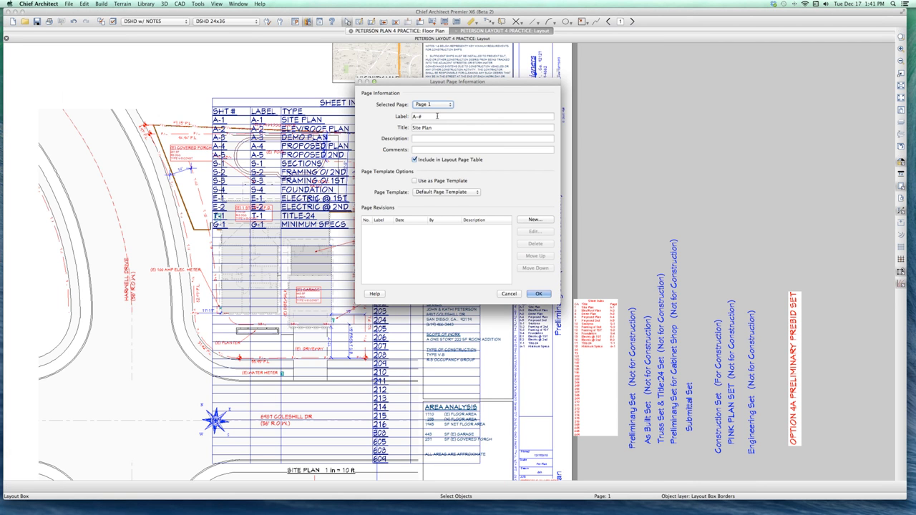
{"action": "key", "text": "Tab"}
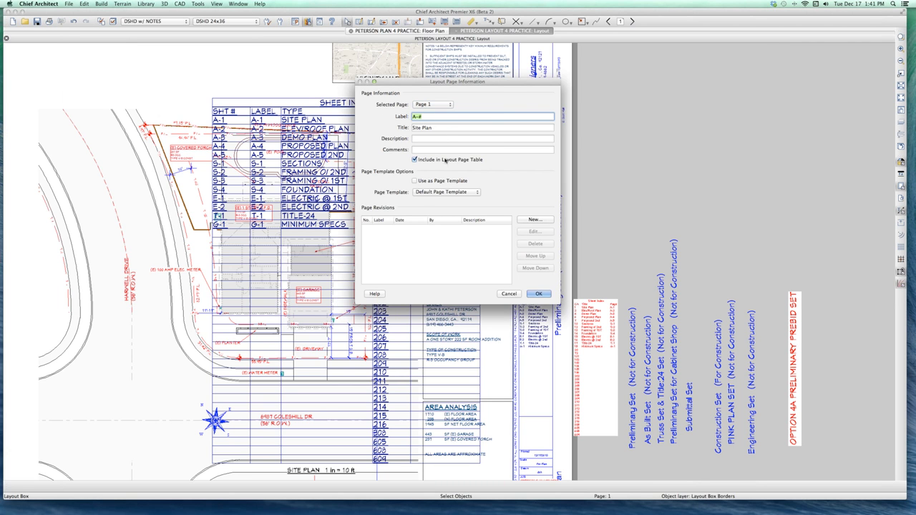
{"action": "key", "text": "Tab"}
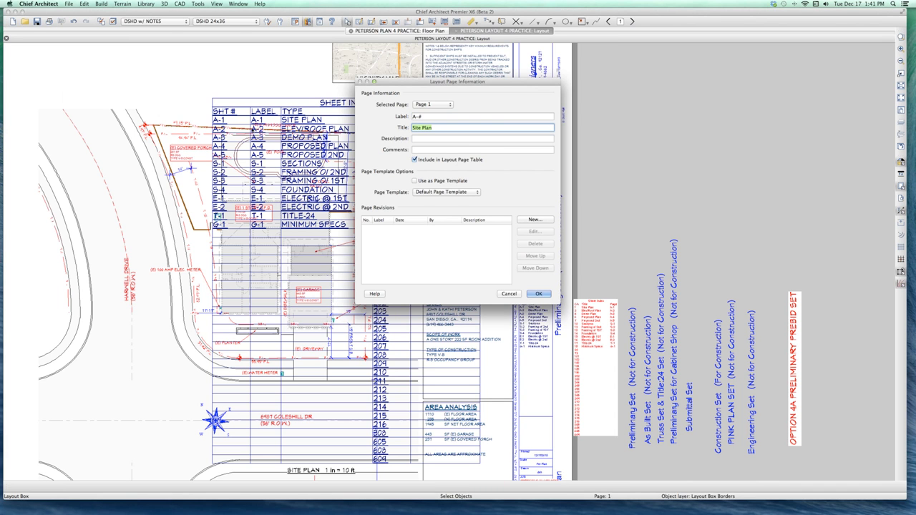
{"action": "left_click", "coordinate": [414, 140]}
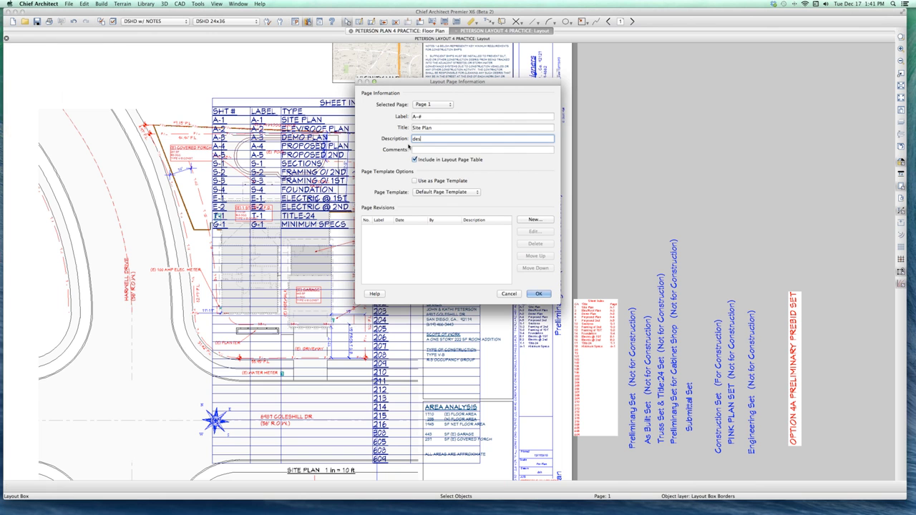
{"action": "type", "text": "des test"}
{"action": "left_click", "coordinate": [421, 151]}
{"action": "type", "text": "confirm"}
{"action": "type", "text": " test"}
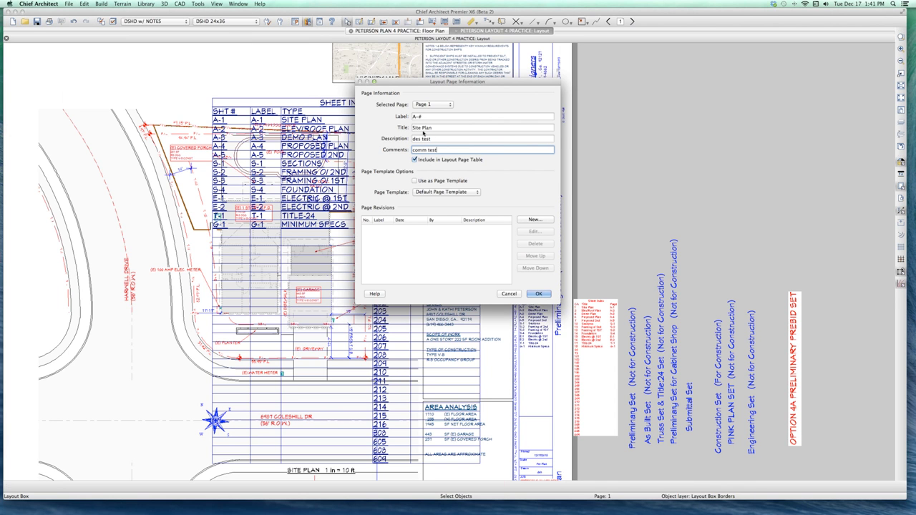
{"action": "left_click_drag", "start_coordinate": [473, 96], "coordinate": [634, 132]}
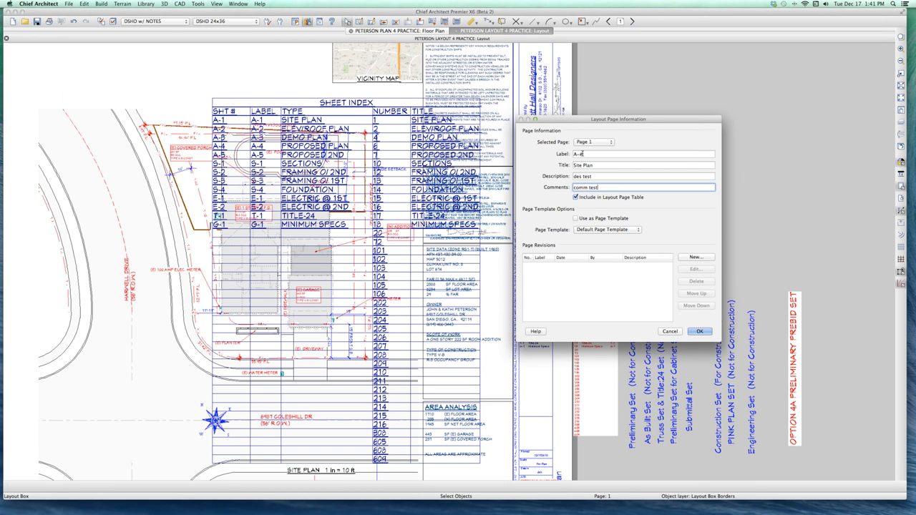
{"action": "key", "text": "Tab"}
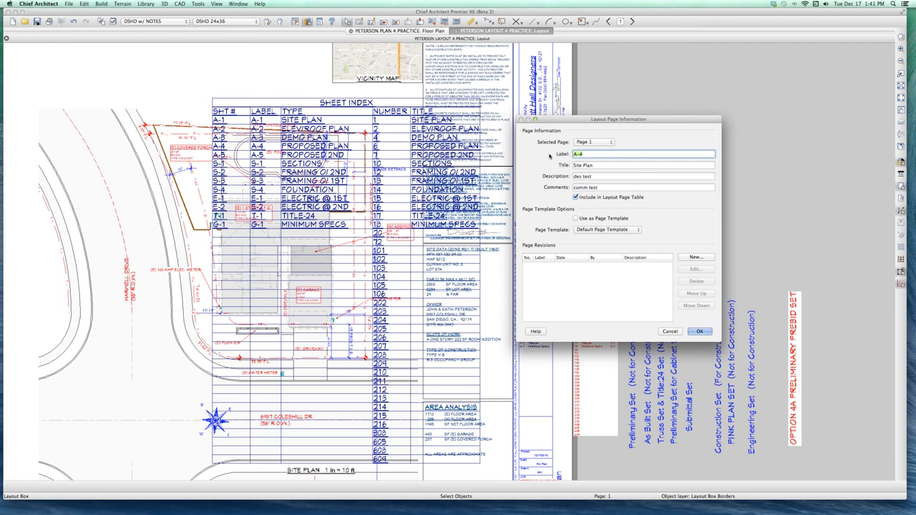
{"action": "left_click", "coordinate": [605, 156]}
{"action": "left_click", "coordinate": [698, 332]}
Step: Return to template page 0 and move the enlarged Sheet Index table away from the title block, toward the sheet's middle
{"action": "scroll", "coordinate": [593, 272], "scroll_direction": "down", "scroll_amount": 2}
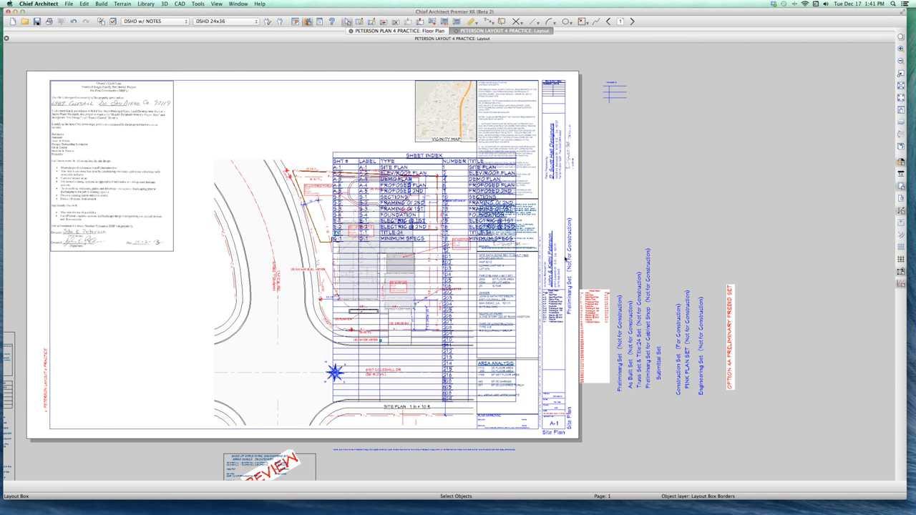
{"action": "key", "text": "0"}
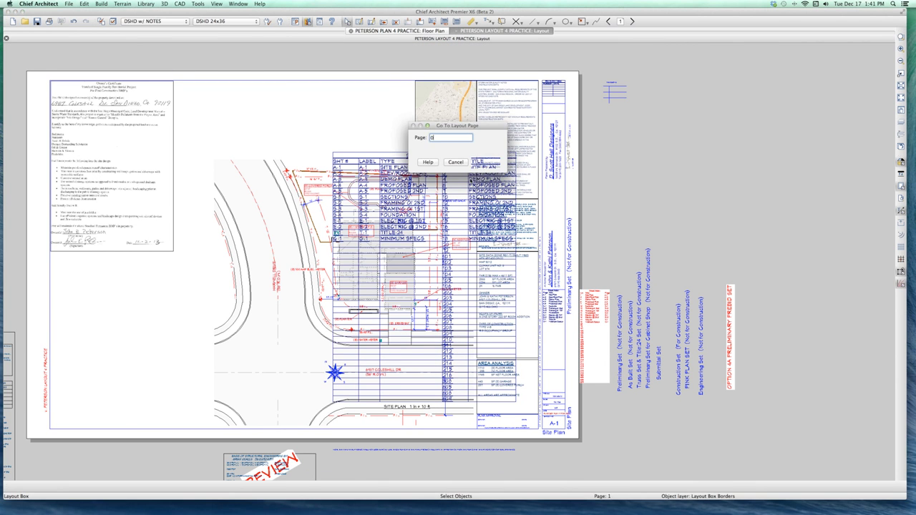
{"action": "key", "text": "Return"}
{"action": "left_click", "coordinate": [415, 242]}
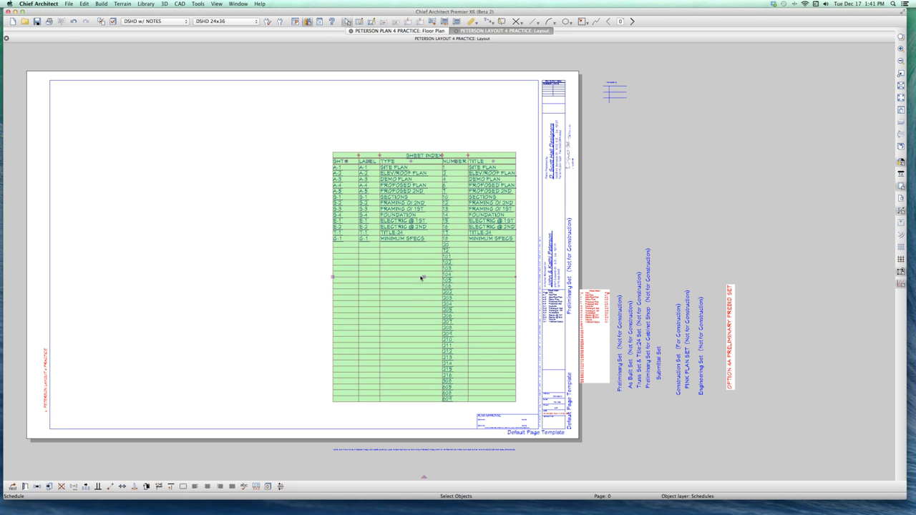
{"action": "left_click_drag", "start_coordinate": [424, 279], "coordinate": [360, 277]}
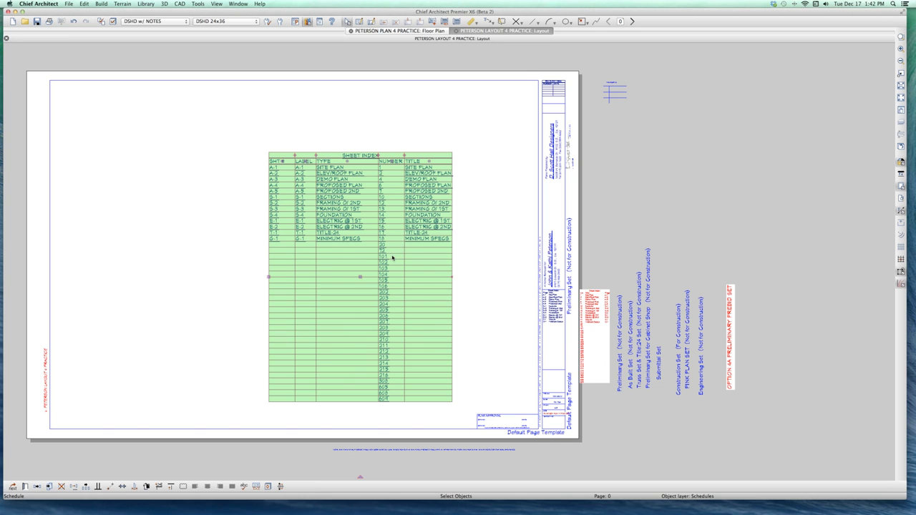
Step: Add the Description and Comments columns after Title in the enlarged Sheet Index table
{"action": "double_click", "coordinate": [388, 259]}
{"action": "left_click", "coordinate": [379, 143]}
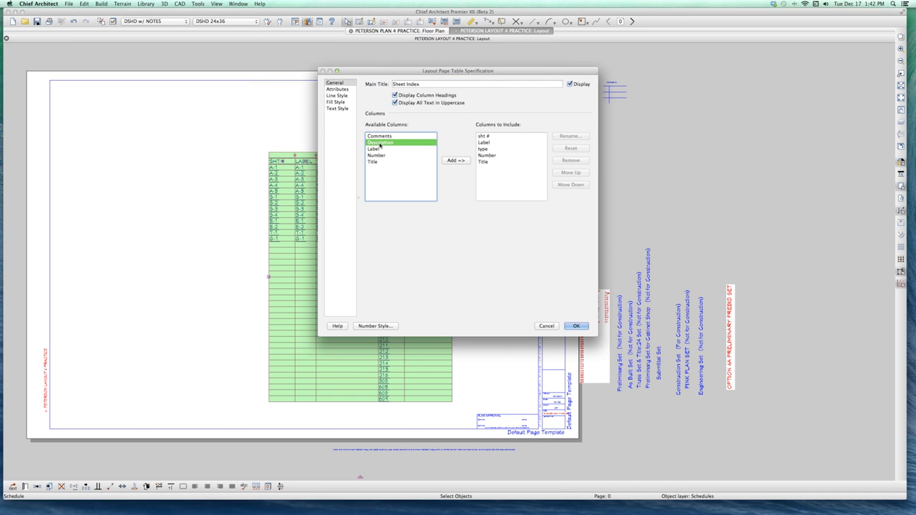
{"action": "left_click", "coordinate": [452, 162]}
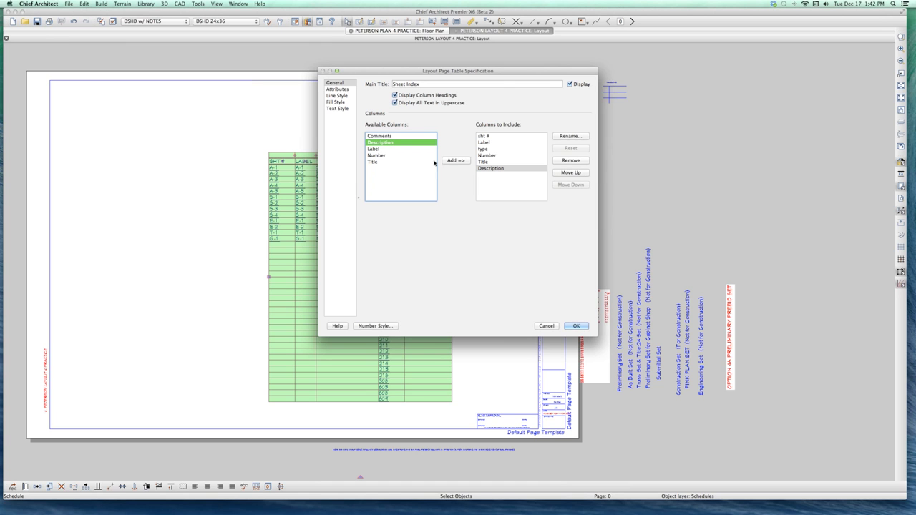
{"action": "left_click", "coordinate": [377, 137]}
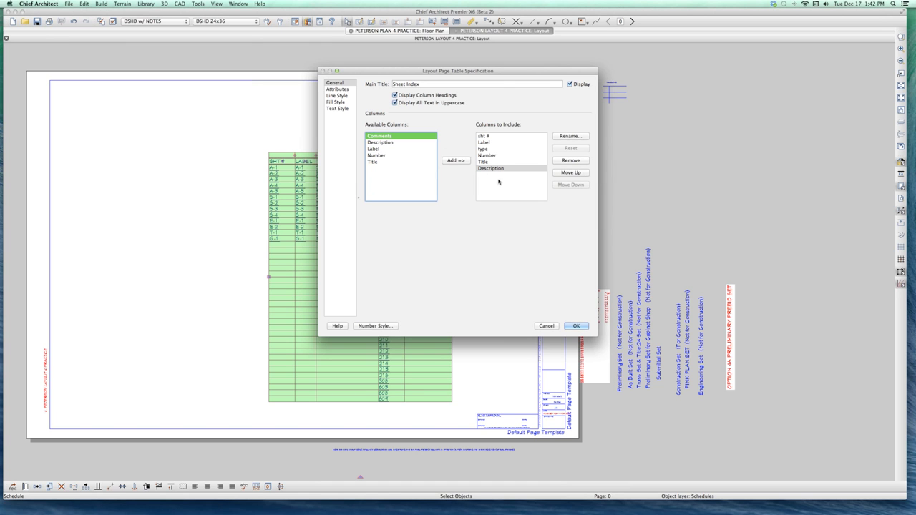
{"action": "left_click", "coordinate": [456, 161]}
{"action": "key", "text": "Return"}
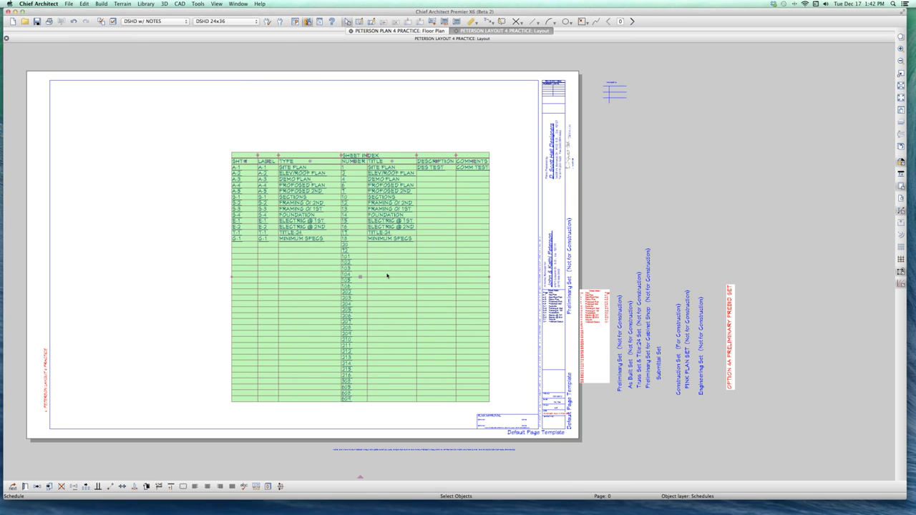
{"action": "key", "text": "Escape"}
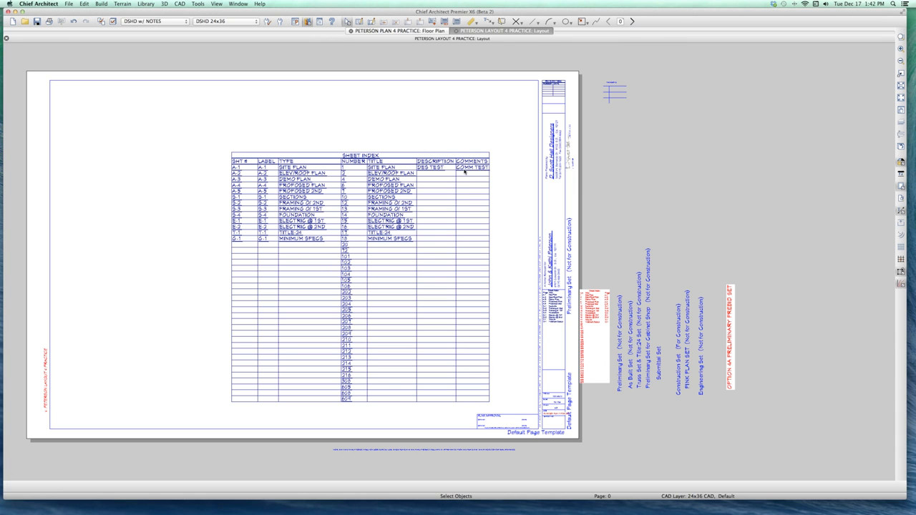
Step: Give page 4, Demo Plan, the description "demo test" and the comments "demo commetn test" in its layout page information
{"action": "key", "text": "super+g"}
{"action": "type", "text": "4"}
{"action": "key", "text": "Return"}
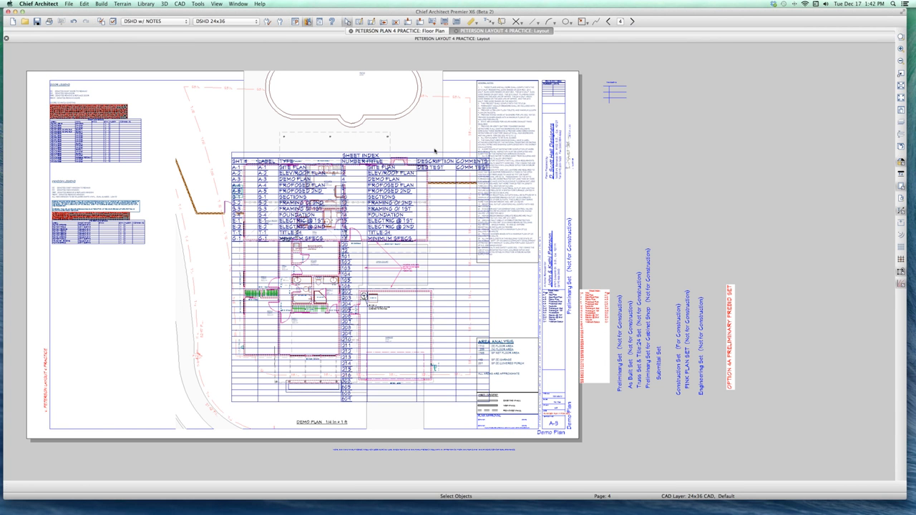
{"action": "key", "text": "super+i"}
{"action": "left_click", "coordinate": [423, 139]}
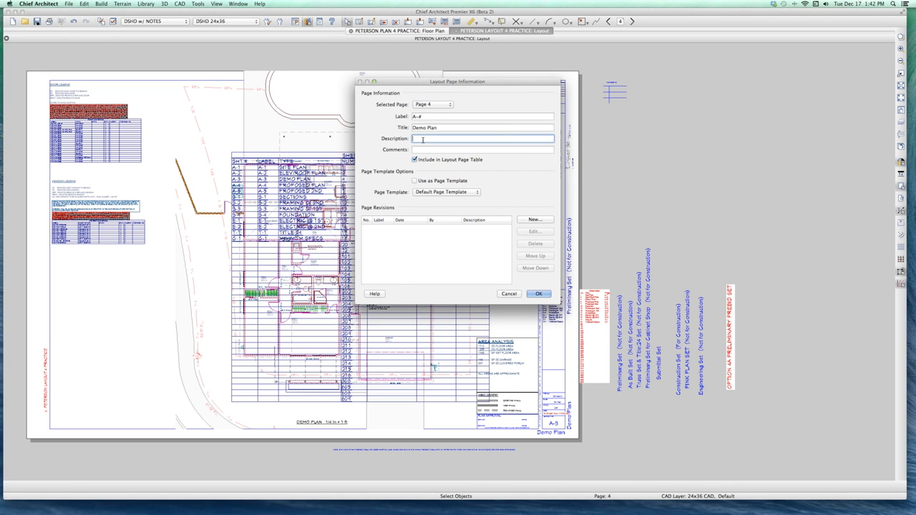
{"action": "type", "text": "demo test"}
{"action": "key", "text": "Tab"}
{"action": "type", "text": "de"}
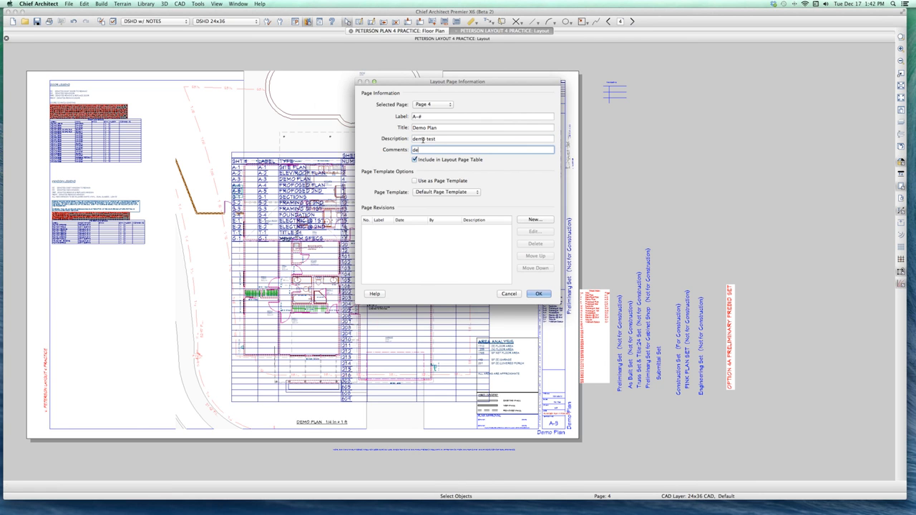
{"action": "type", "text": "mo commetn test"}
{"action": "key", "text": "Return"}
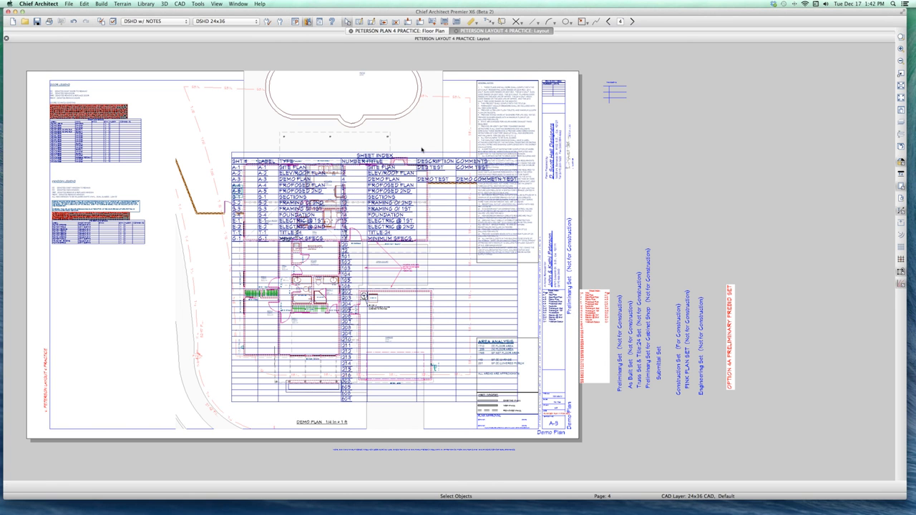
Step: Return to template page 0 and examine the Description and Comments entries in the enlarged Sheet Index table
{"action": "left_click", "coordinate": [422, 150]}
{"action": "type", "text": "0"}
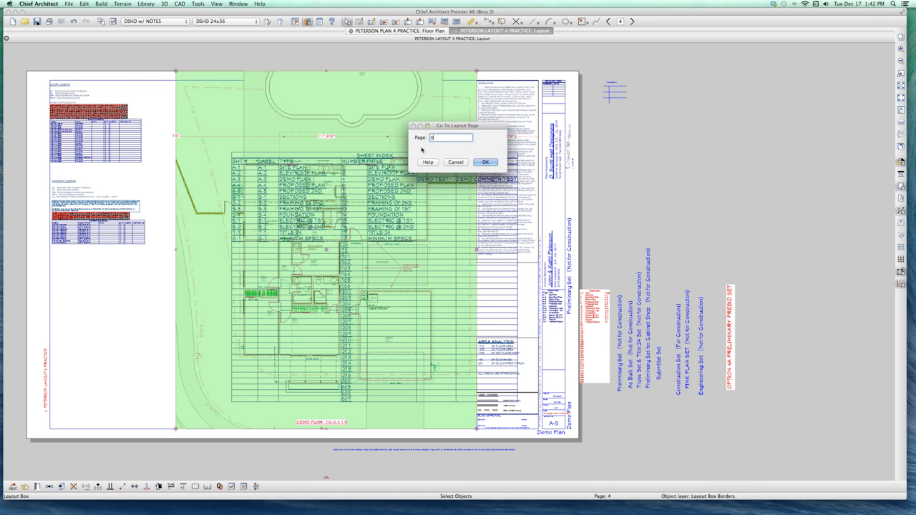
{"action": "key", "text": "Return"}
{"action": "left_click", "coordinate": [461, 204]}
{"action": "scroll", "coordinate": [461, 204], "scroll_direction": "down", "scroll_amount": 2}
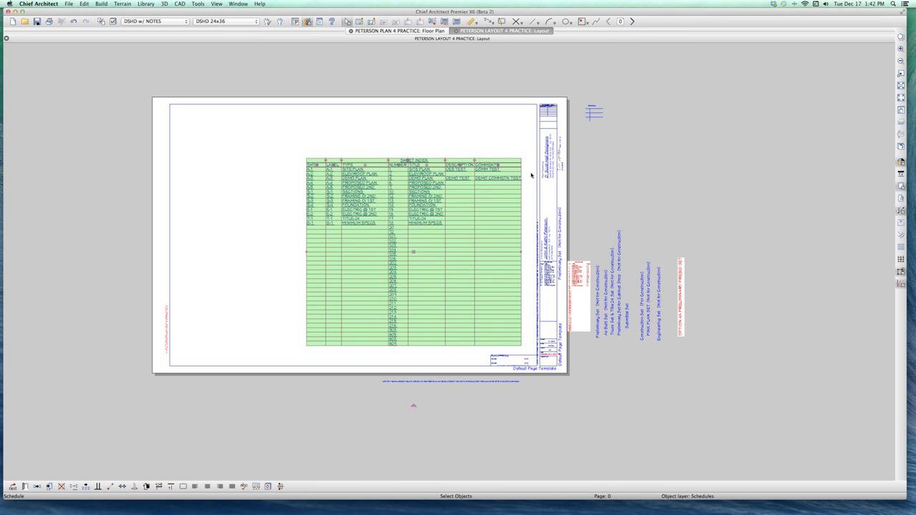
{"action": "scroll", "coordinate": [306, 192], "scroll_direction": "up", "scroll_amount": 5}
{"action": "key", "text": "Escape"}
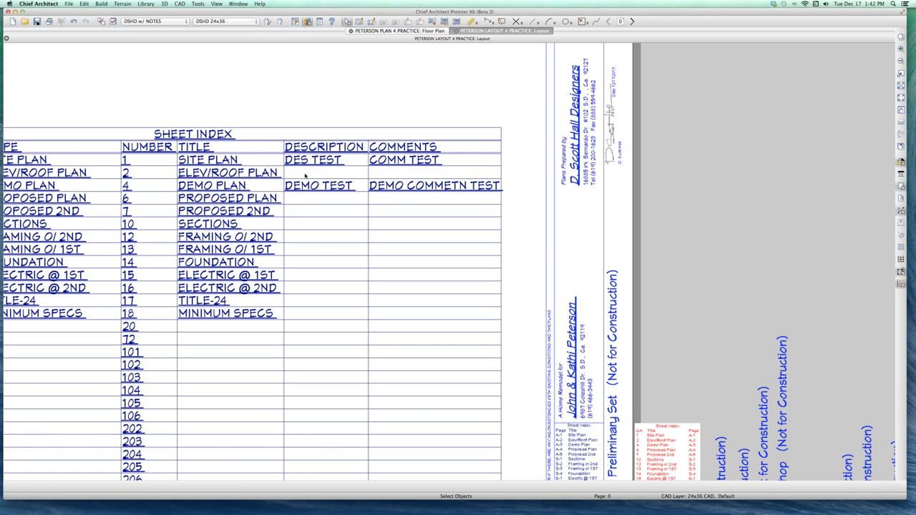
{"action": "scroll", "coordinate": [349, 208], "scroll_direction": "down", "scroll_amount": 2}
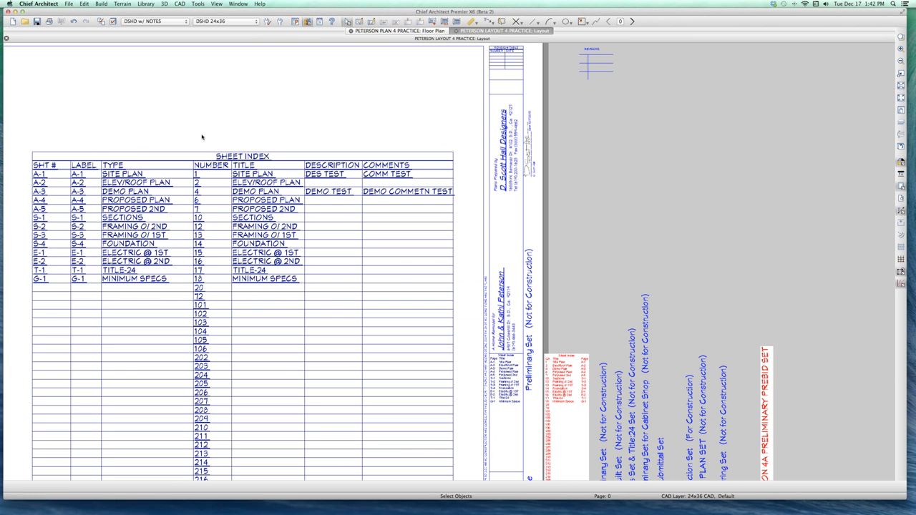
{"action": "scroll", "coordinate": [355, 181], "scroll_direction": "down", "scroll_amount": 3}
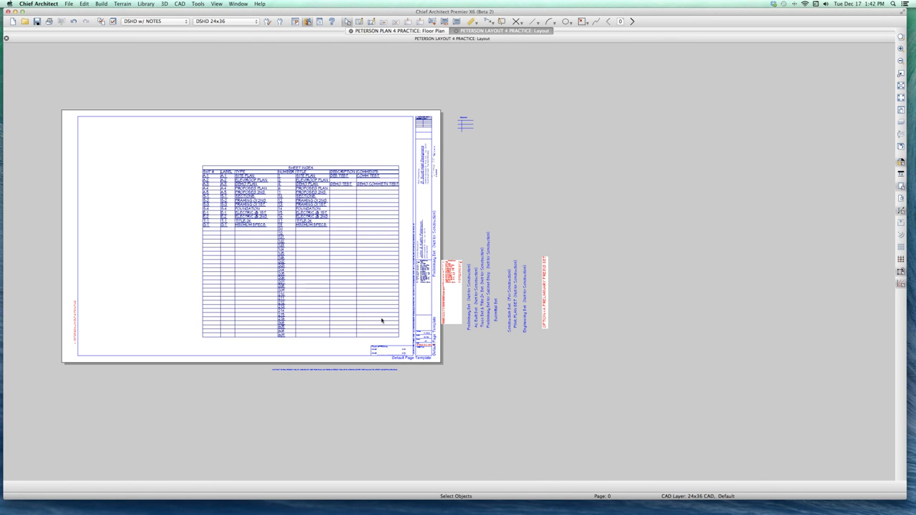
Step: Inspect the title block's small Sheet Index and the sheet number and title on successive layout pages through page 9
{"action": "scroll", "coordinate": [442, 332], "scroll_direction": "up", "scroll_amount": 5}
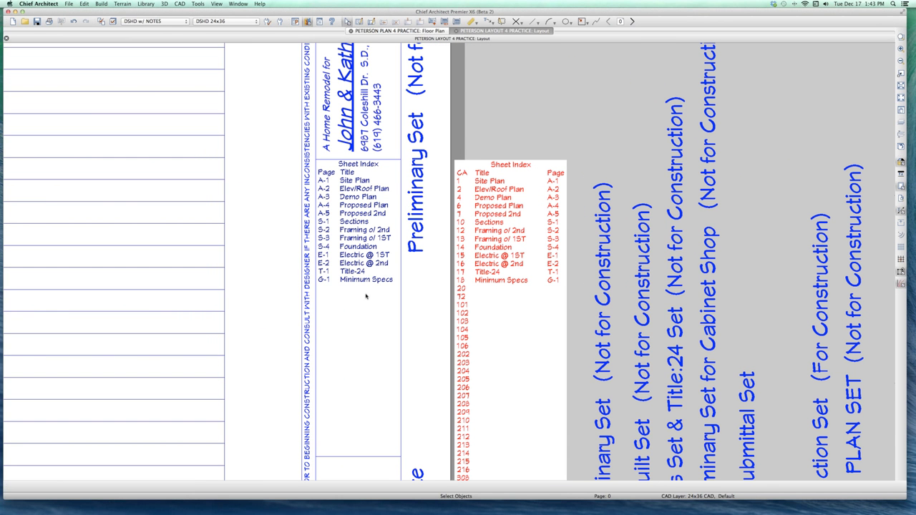
{"action": "scroll", "coordinate": [366, 188], "scroll_direction": "down", "scroll_amount": 3}
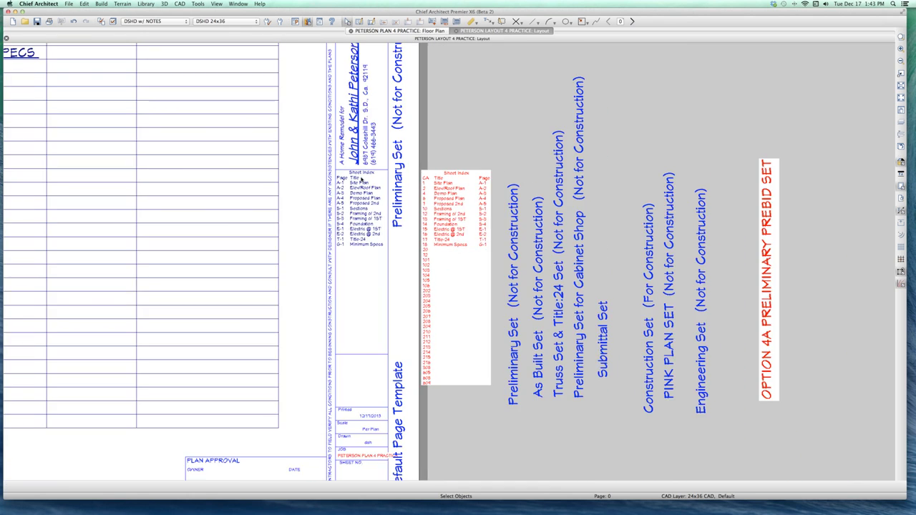
{"action": "key", "text": "Page_Down"}
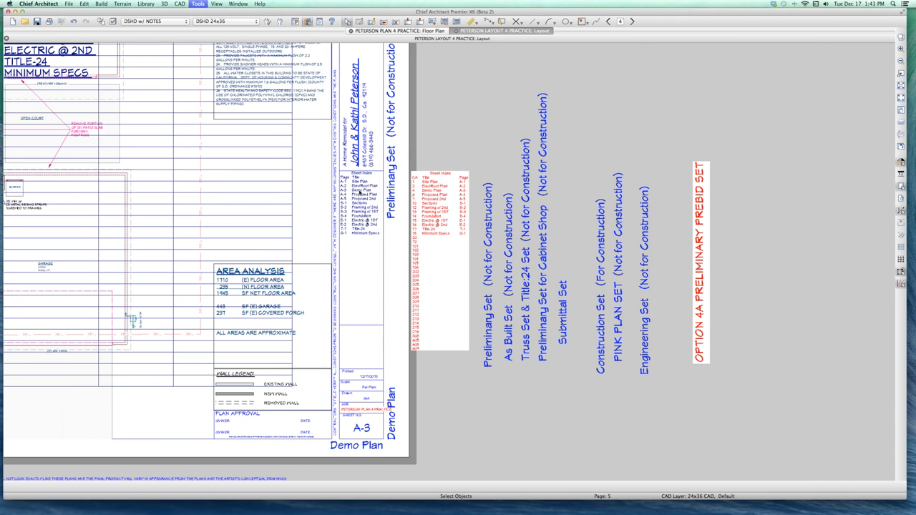
{"action": "key", "text": "Page_Down"}
{"action": "key", "text": "Page_Down"}
{"action": "key", "text": "Page_Down"}
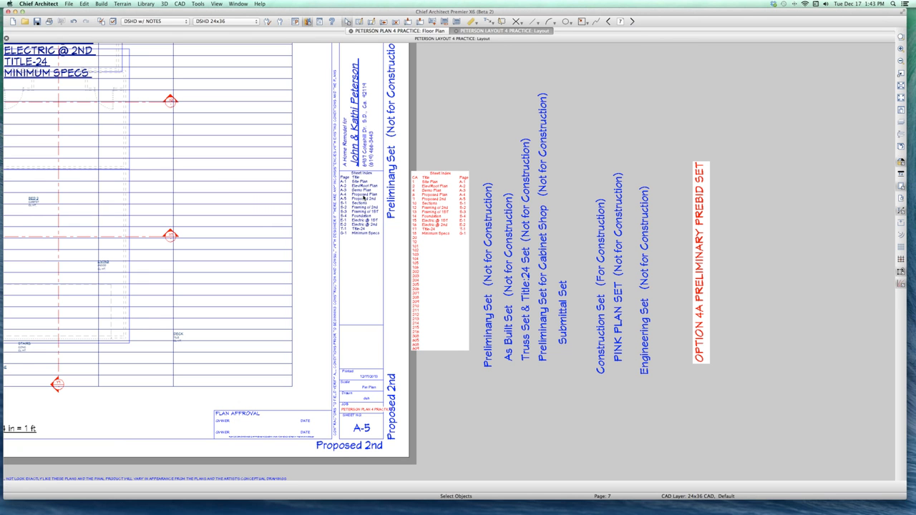
{"action": "key", "text": "Page_Down"}
{"action": "key", "text": "Page_Down"}
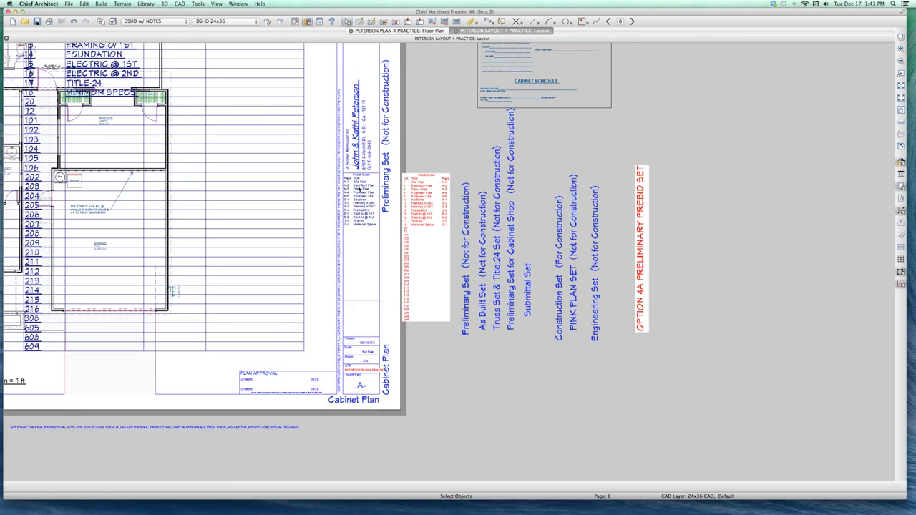
{"action": "scroll", "coordinate": [359, 186], "scroll_direction": "up", "scroll_amount": 4}
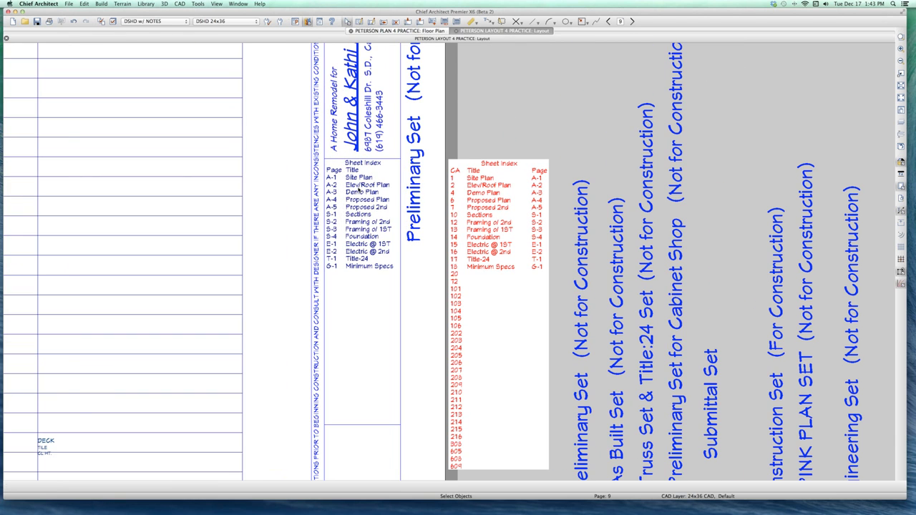
{"action": "scroll", "coordinate": [359, 190], "scroll_direction": "down", "scroll_amount": 4}
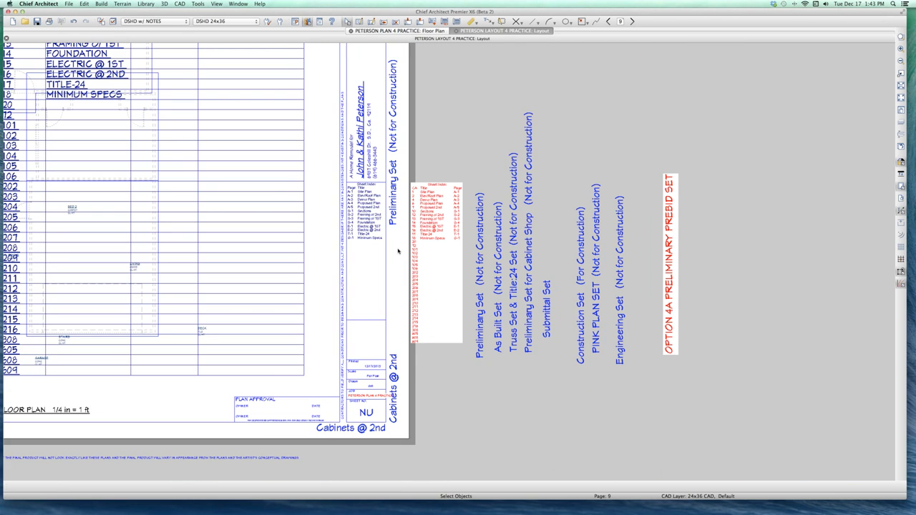
{"action": "scroll", "coordinate": [425, 261], "scroll_direction": "down", "scroll_amount": 5}
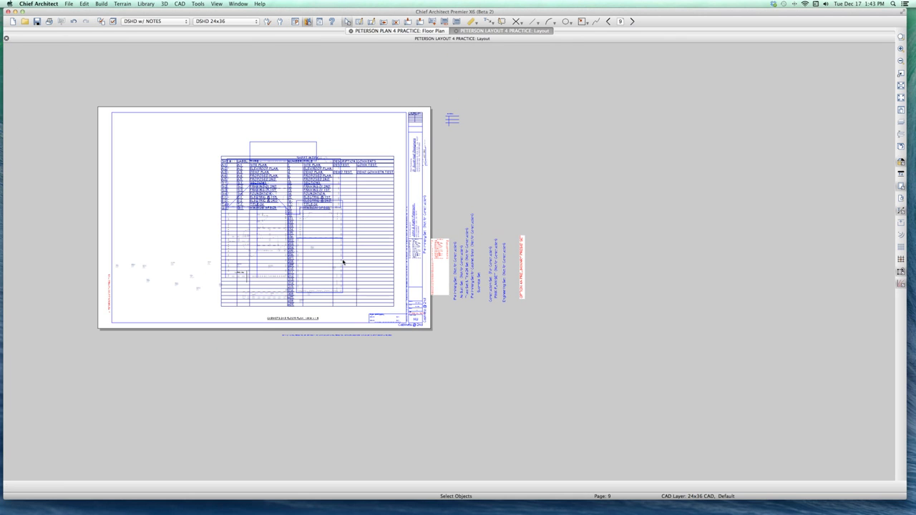
{"action": "scroll", "coordinate": [333, 241], "scroll_direction": "up", "scroll_amount": 1}
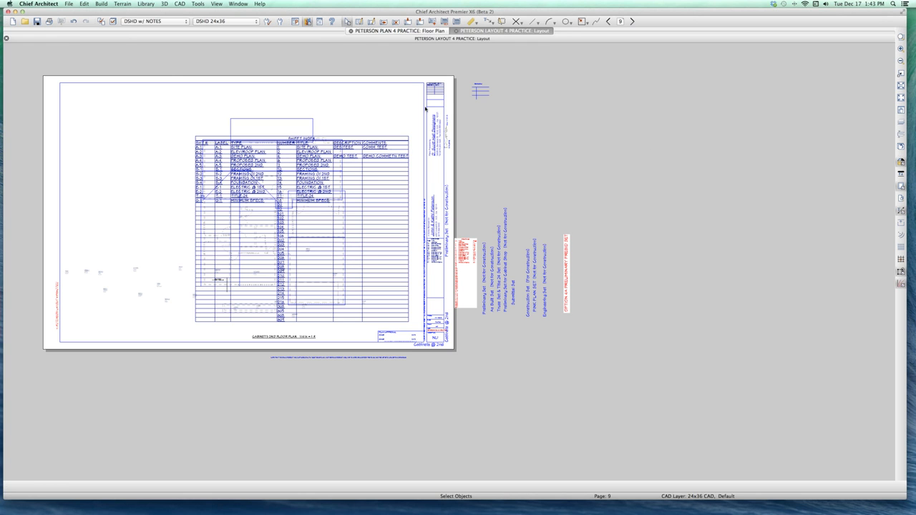
{"action": "scroll", "coordinate": [437, 56], "scroll_direction": "down", "scroll_amount": 1}
{"action": "scroll", "coordinate": [437, 55], "scroll_direction": "up", "scroll_amount": 5}
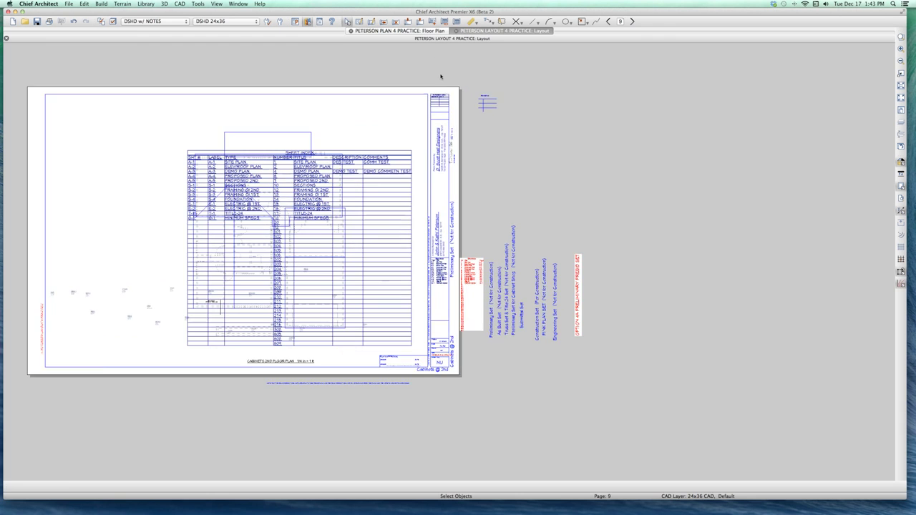